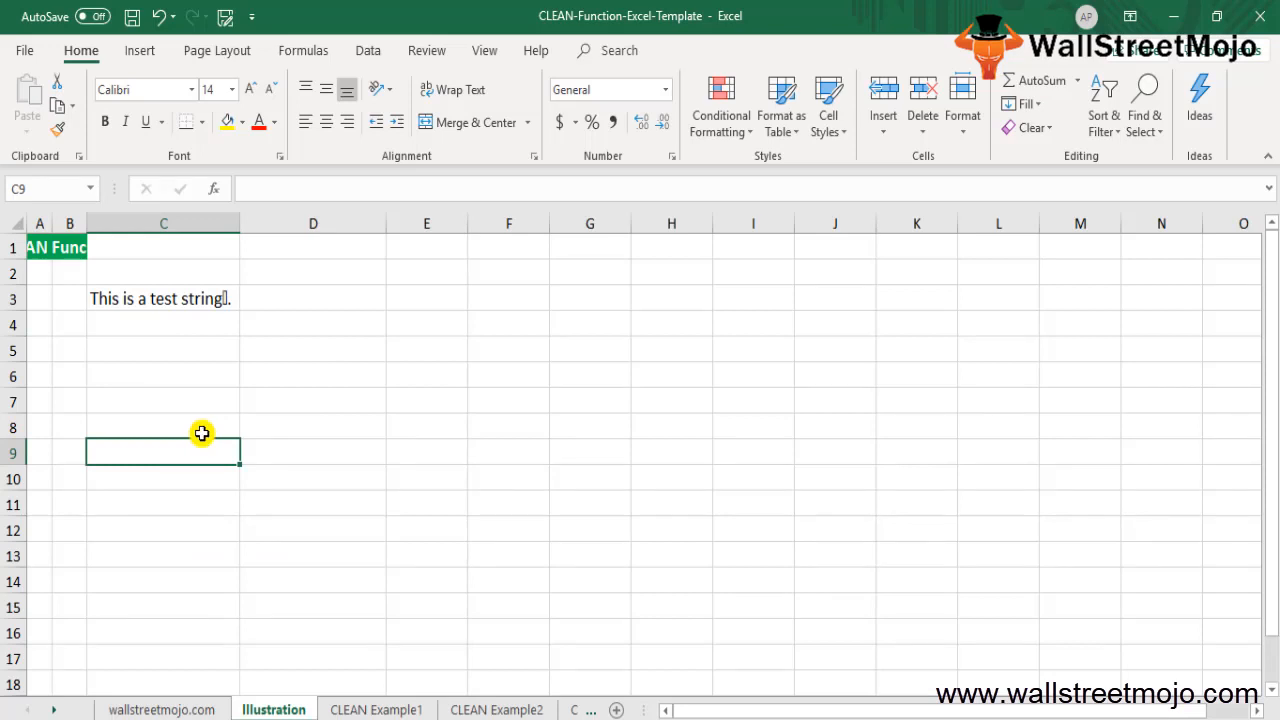
# Step: Enter the note "Strip Non printable" in cell C6 of the Illustration sheet
pyautogui.press('Down')
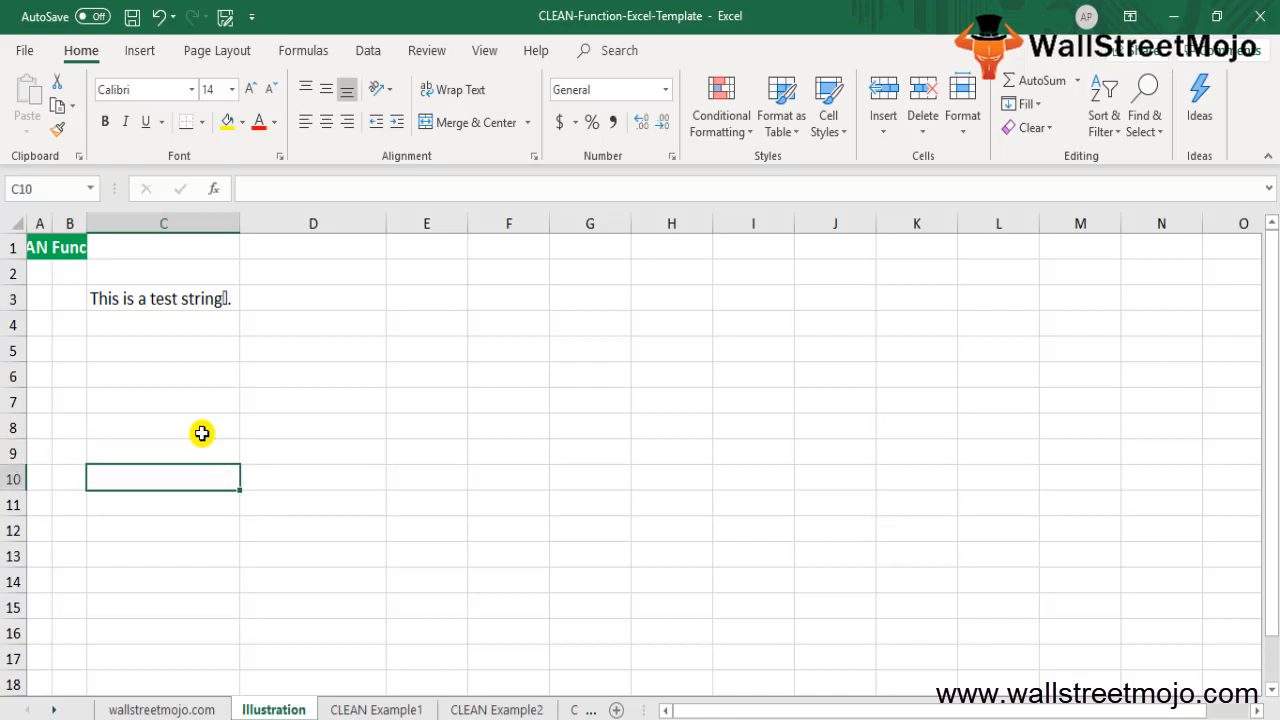
pyautogui.press('Up')
pyautogui.press('Up')
pyautogui.press('Up')
pyautogui.press('Up')
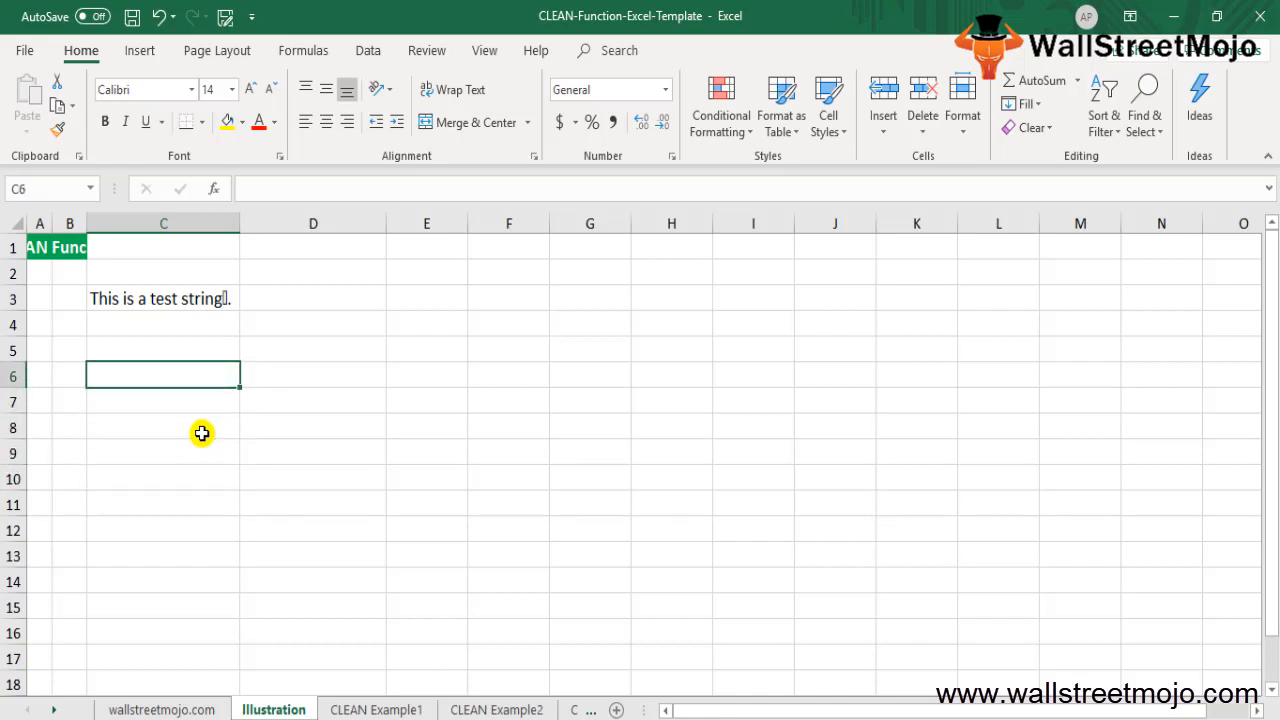
pyautogui.write('Stri')
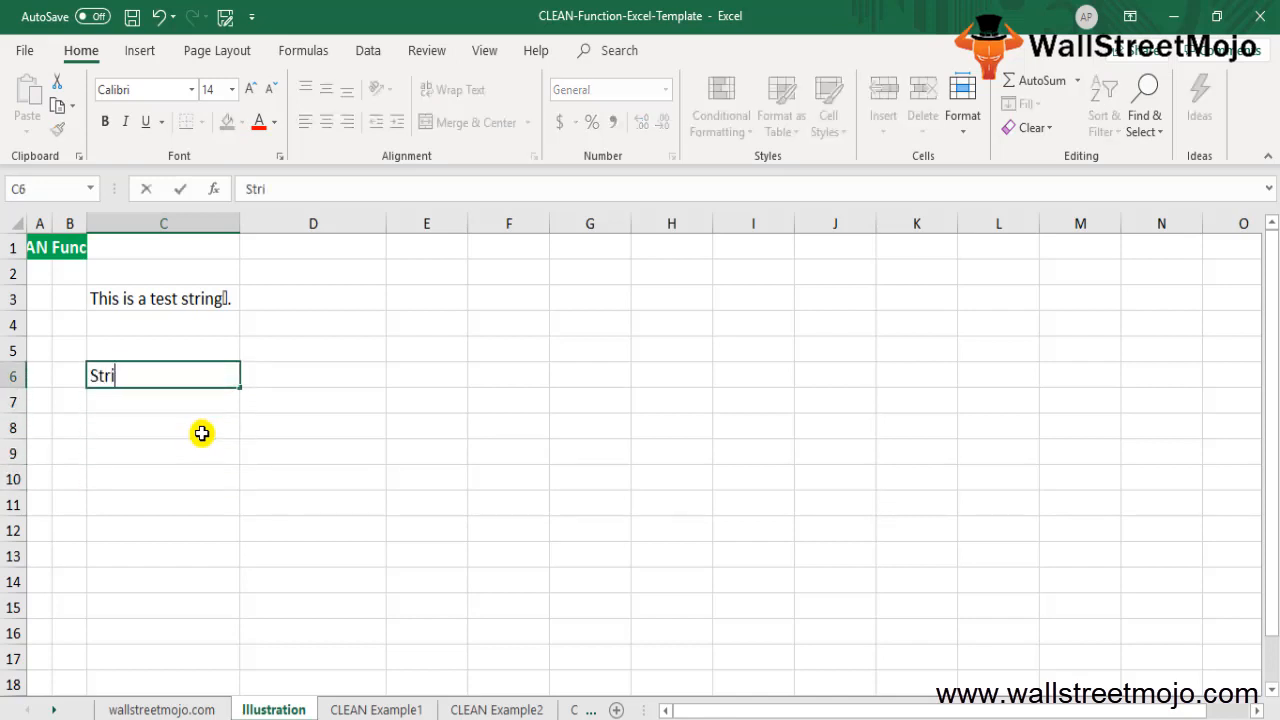
pyautogui.write('p Non pti')
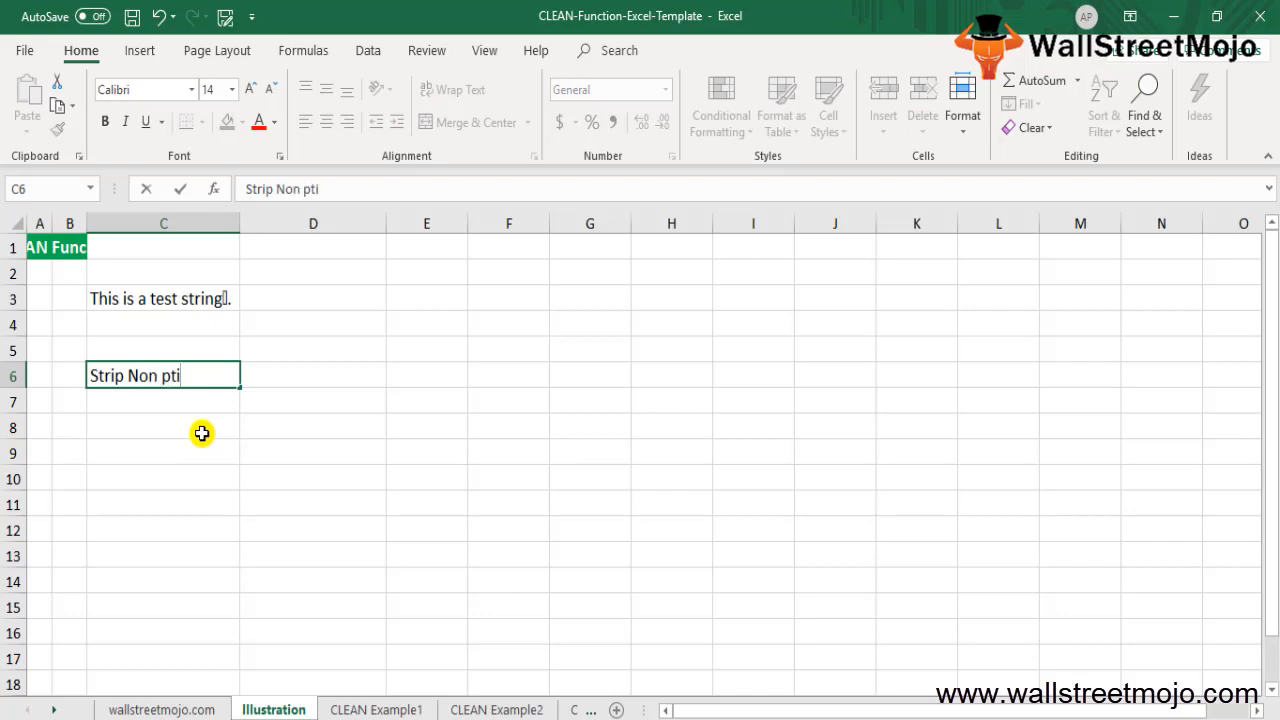
pyautogui.press('BackSpace')
pyautogui.press('BackSpace')
pyautogui.write('rintable')
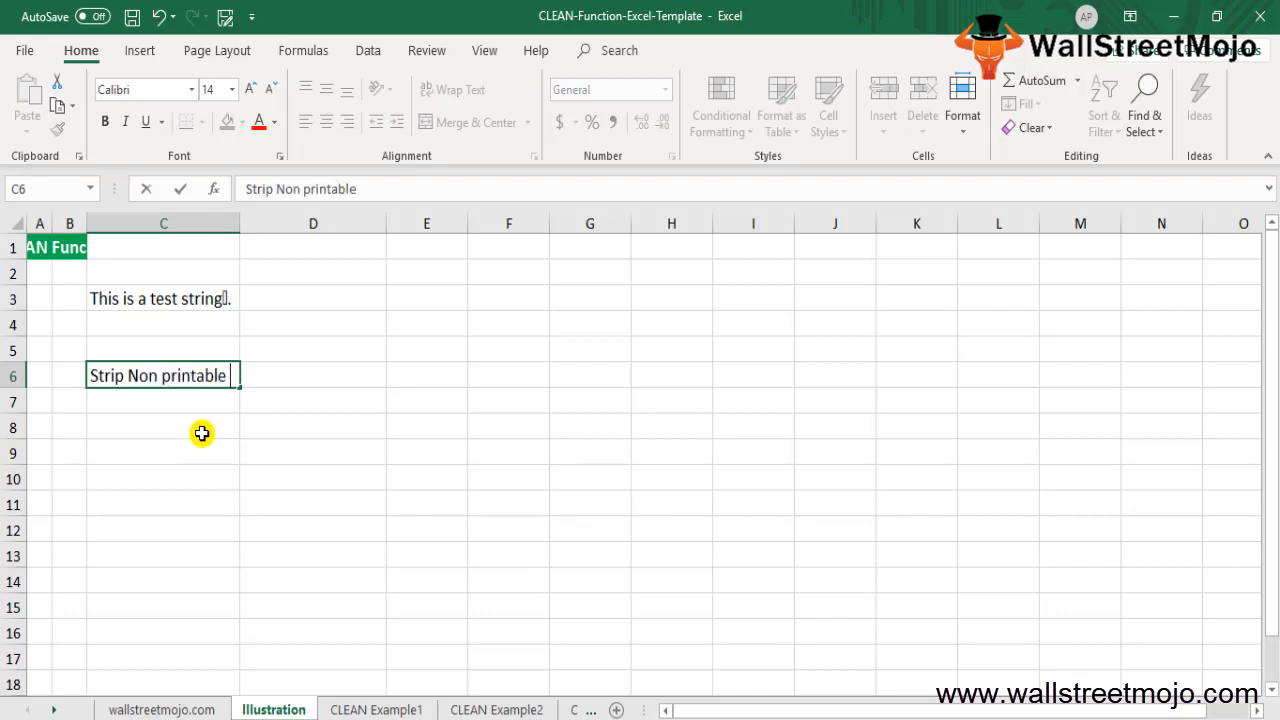
pyautogui.press('Return')
# Step: Enter the note "String/Text Function" in cell C7
pyautogui.write('String')
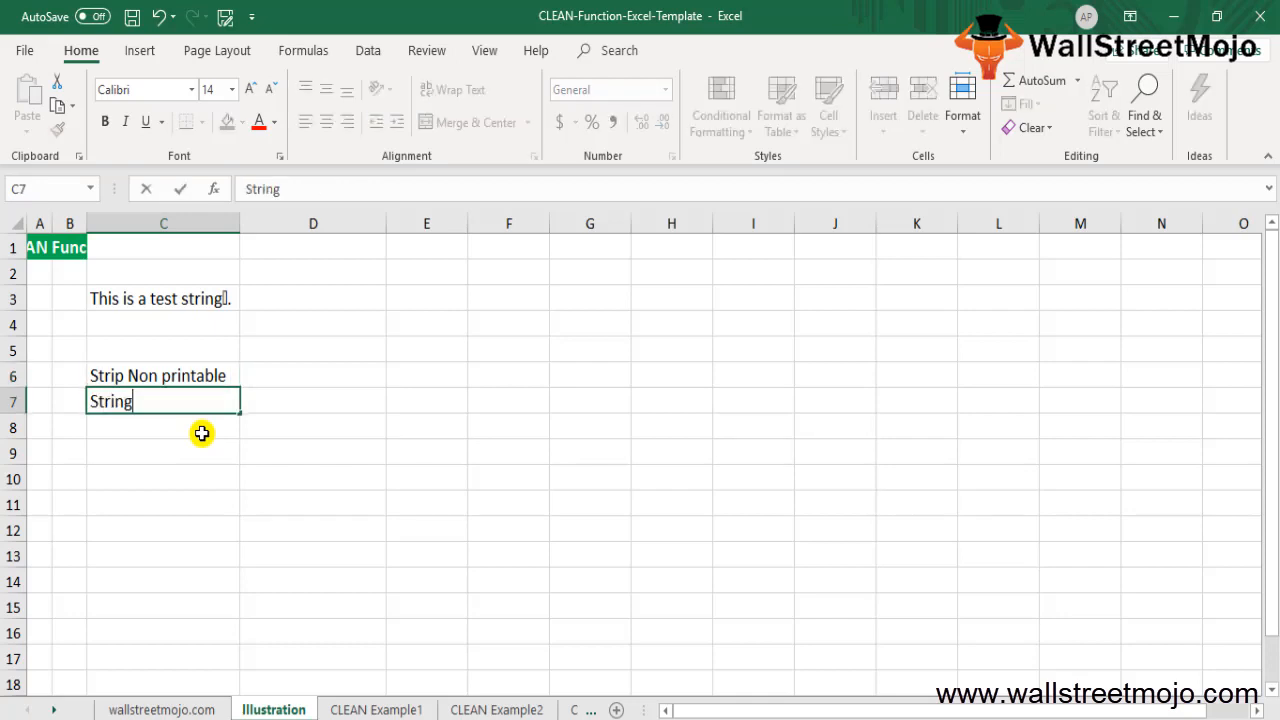
pyautogui.write('/Text Function')
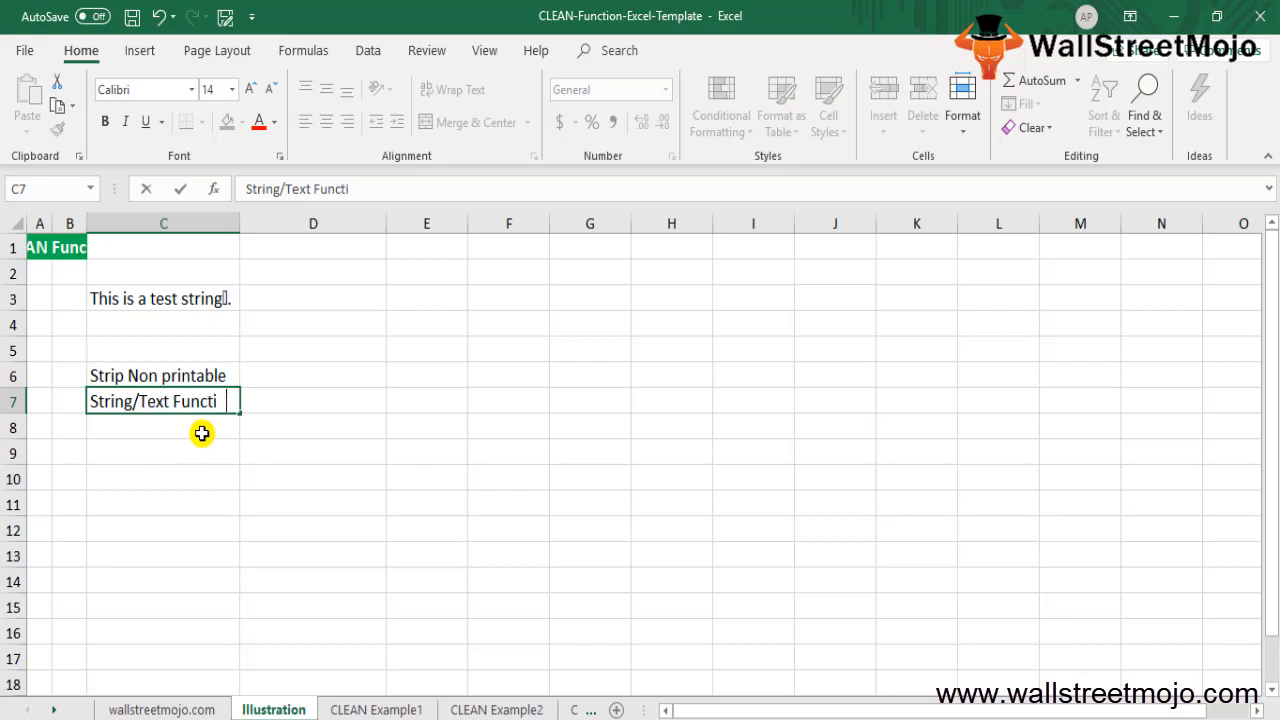
pyautogui.press('Return')
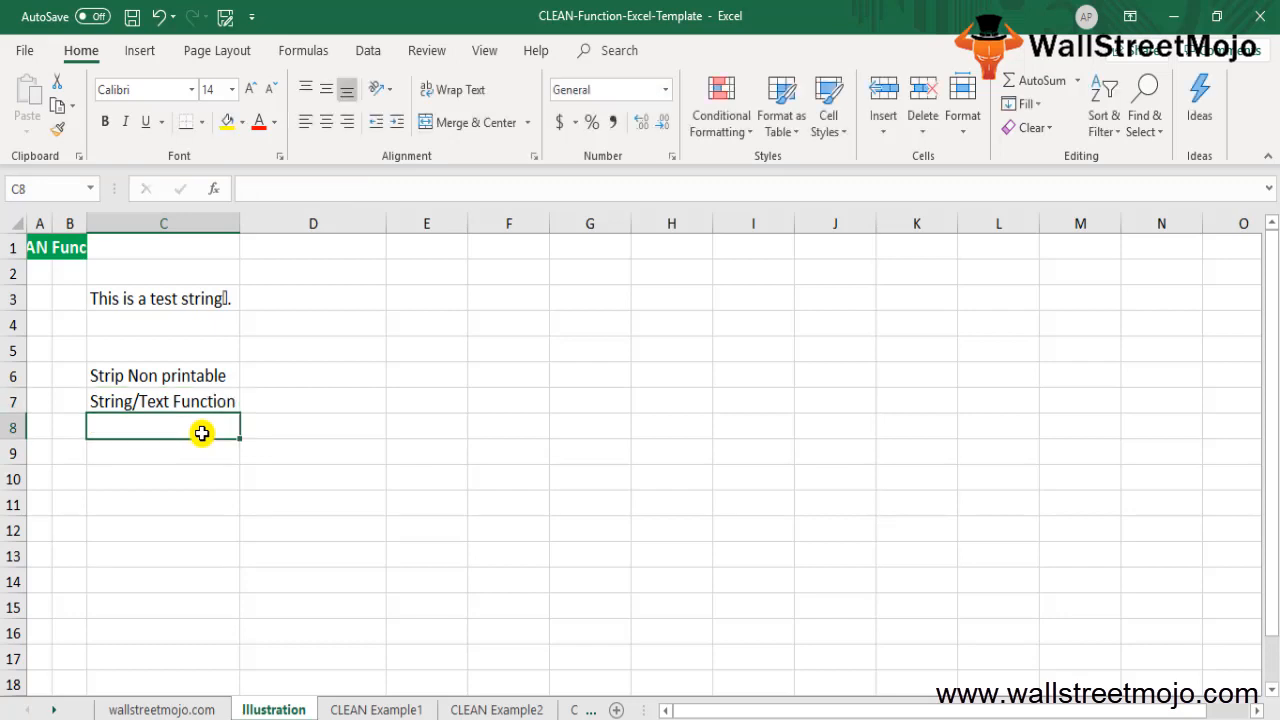
# Step: List the character codes 127, 129, 141, 143, 144 and 157 in cells C9 to C14, one per row
pyautogui.press('Return')
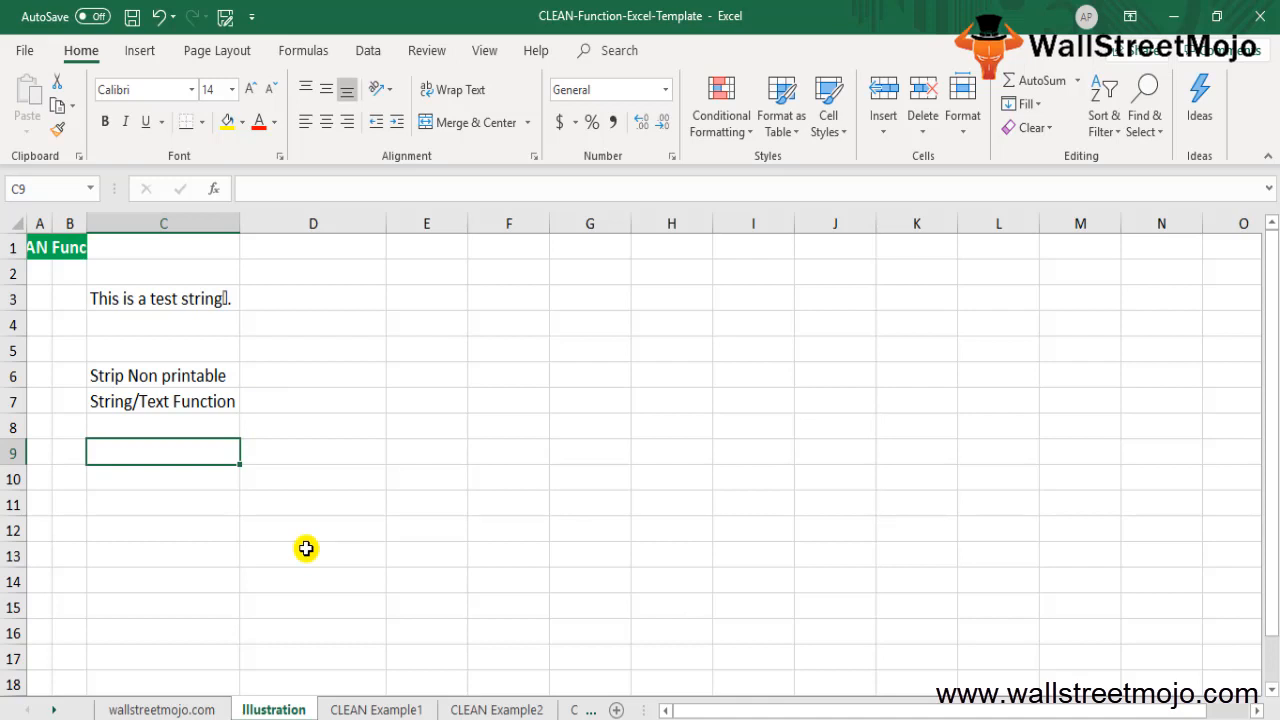
pyautogui.write('12')
pyautogui.press('Escape')
pyautogui.write('127')
pyautogui.press('Return')
pyautogui.write('129')
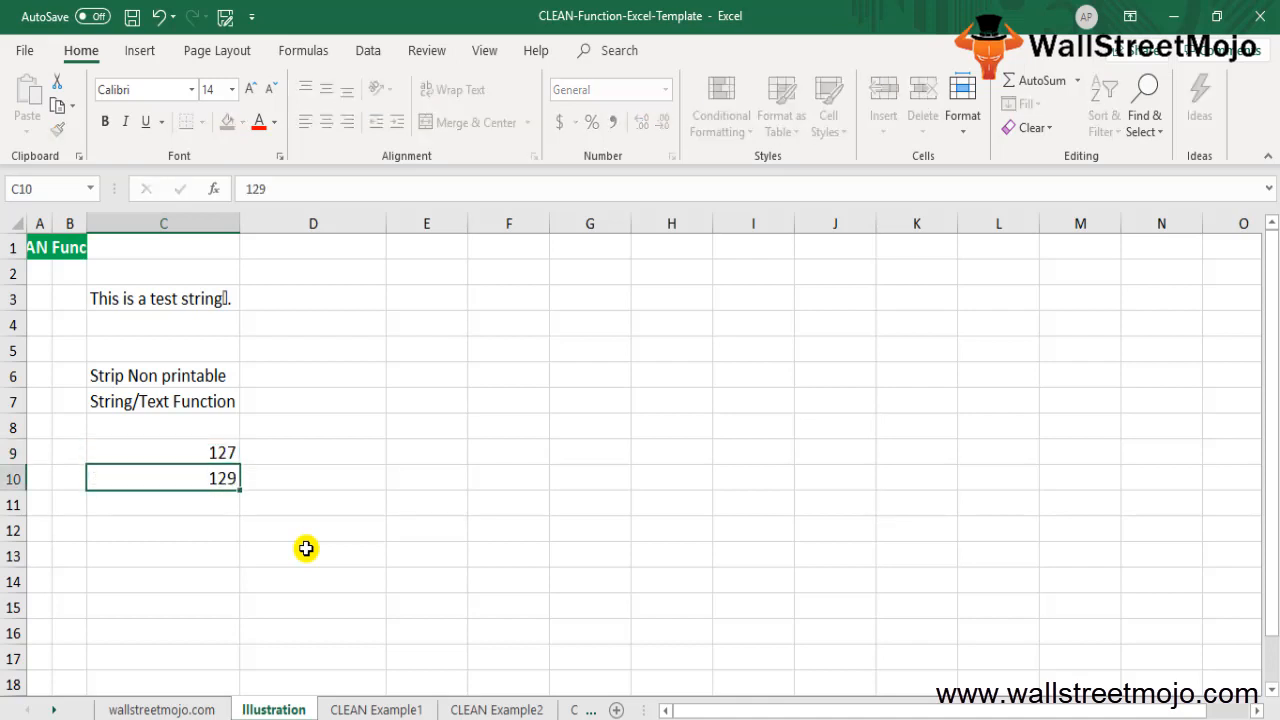
pyautogui.press('Return')
pyautogui.write('141')
pyautogui.press('Return')
pyautogui.write('143')
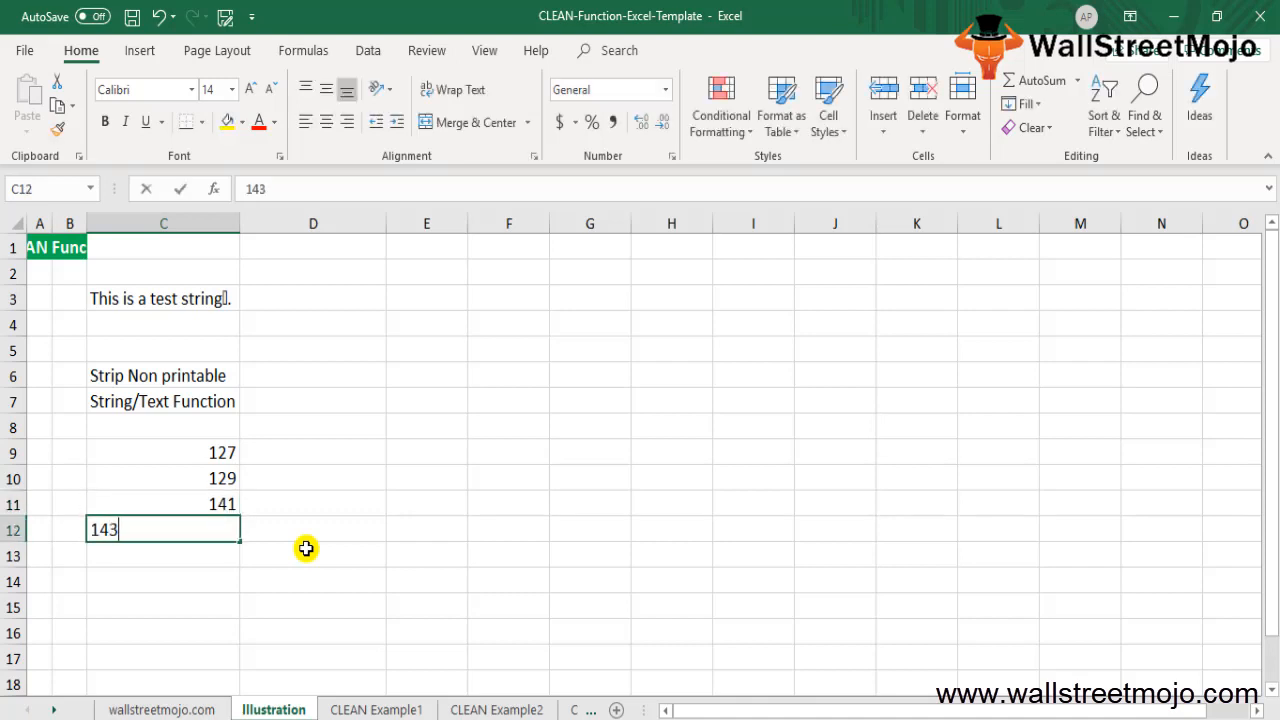
pyautogui.press('Return')
pyautogui.write('144')
pyautogui.press('Return')
pyautogui.write('157')
pyautogui.press('Return')
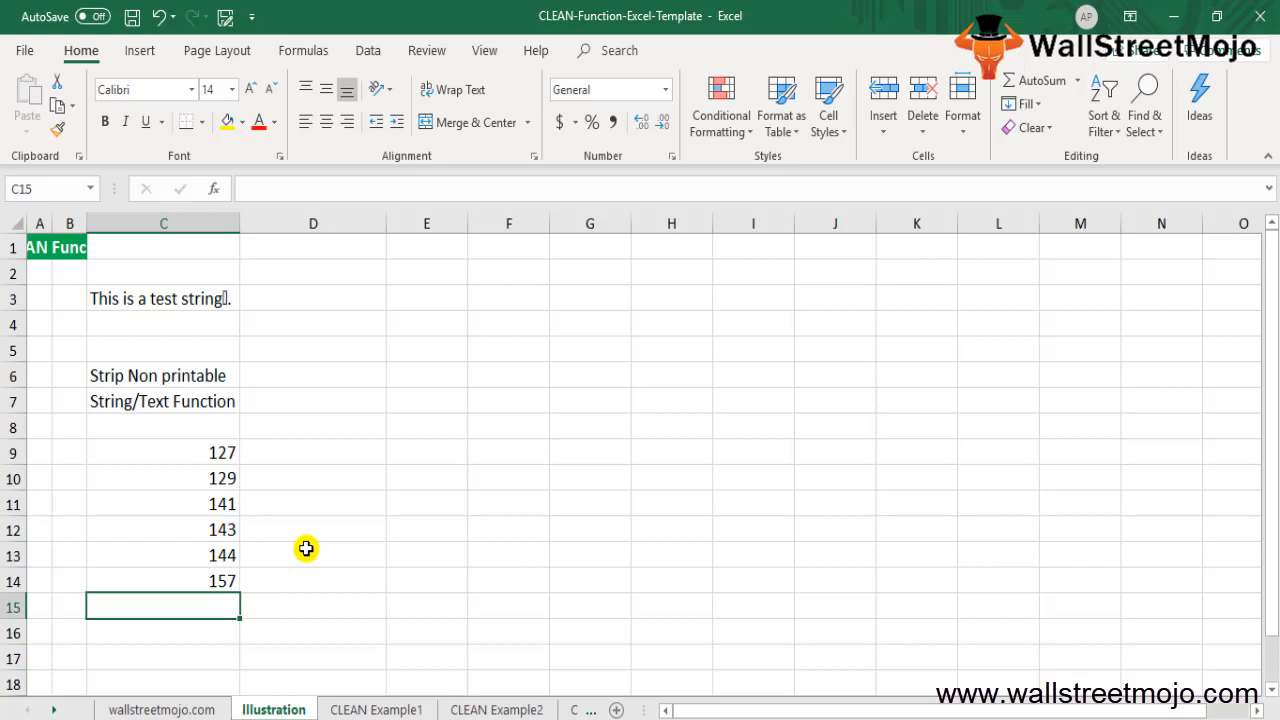
pyautogui.press('Down')
pyautogui.write('=')
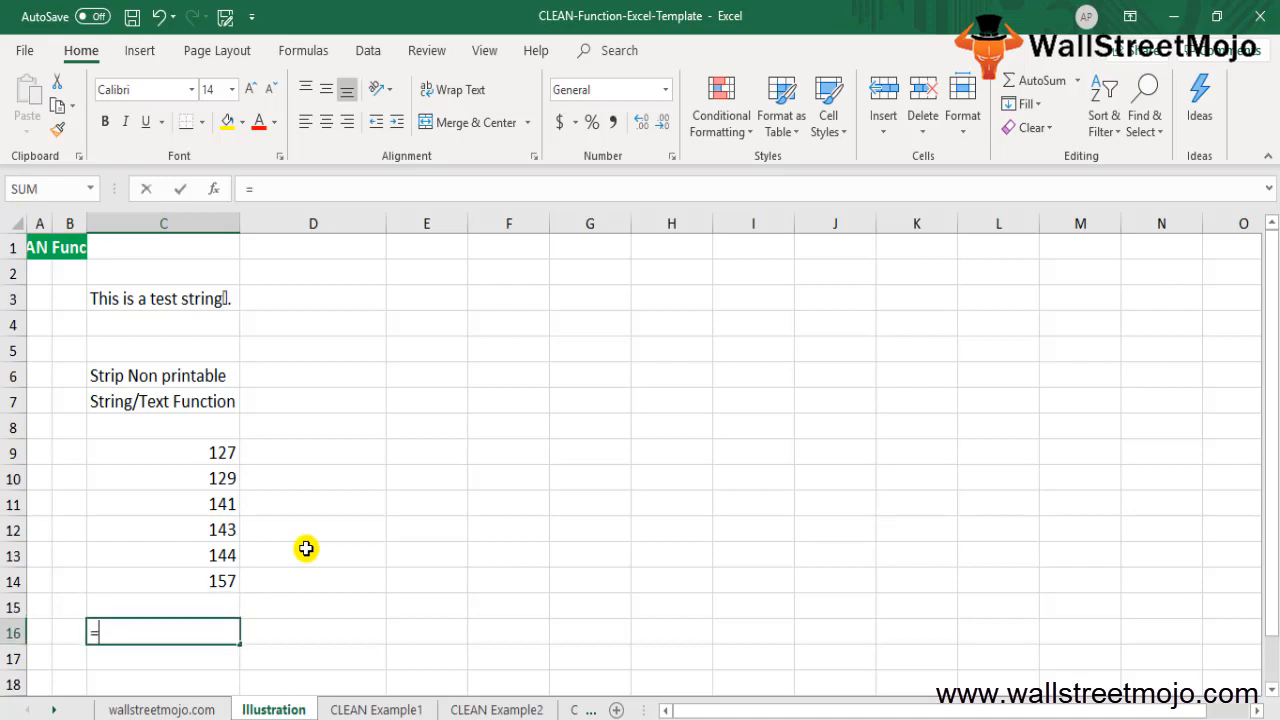
pyautogui.write('clean')
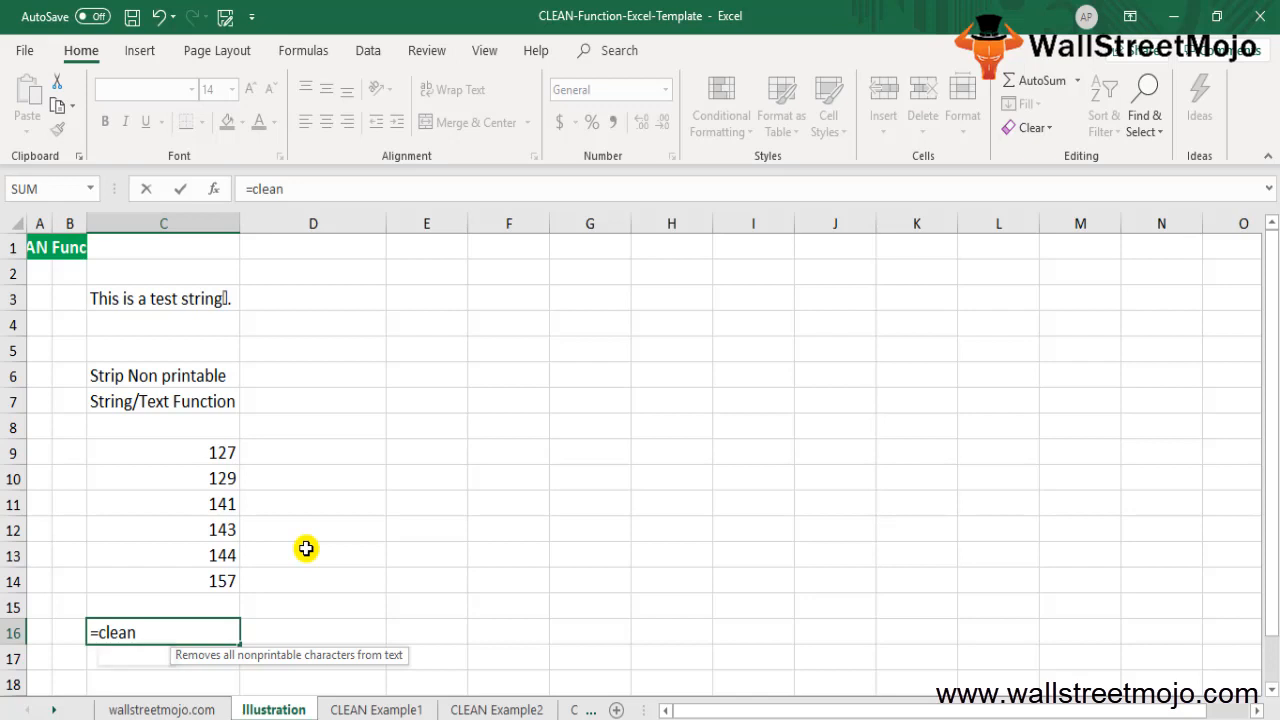
pyautogui.press('Tab')
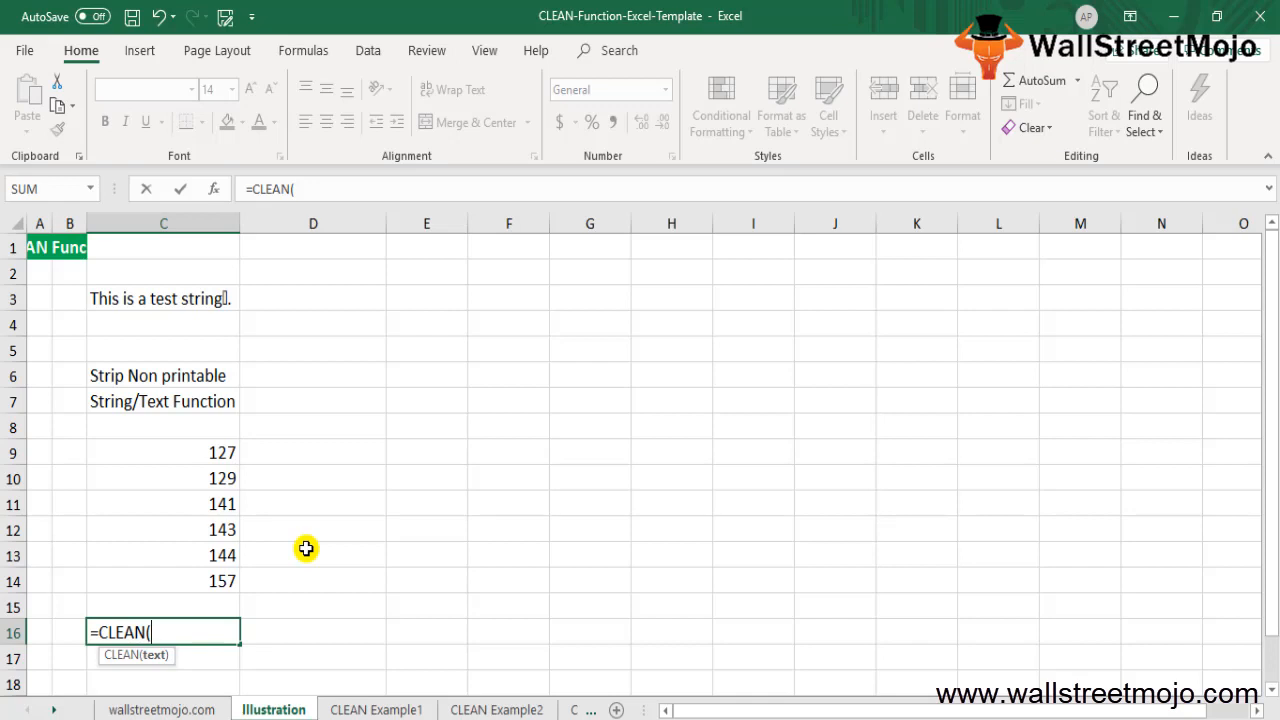
pyautogui.press('Escape')
# Step: Enter "Output" in cell C16 and "errors" in cell C17
pyautogui.write('z')
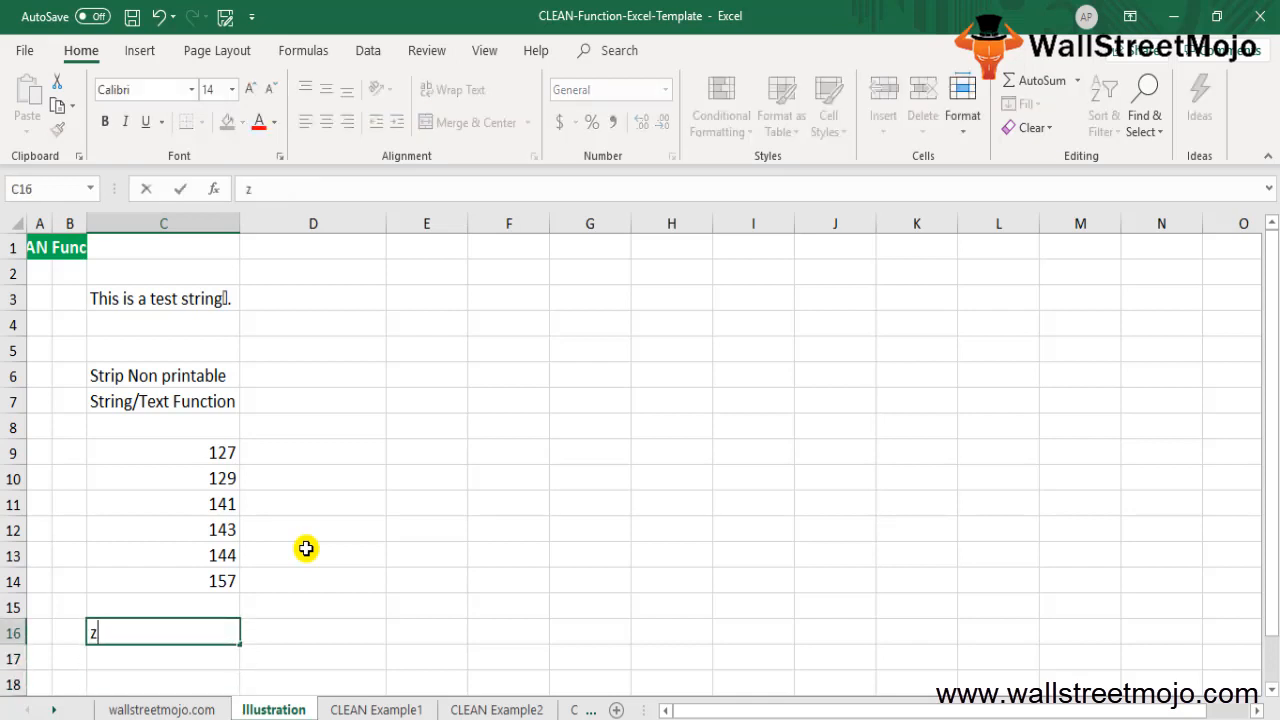
pyautogui.write('Ou')
pyautogui.press('BackSpace')
pyautogui.press('BackSpace')
pyautogui.press('BackSpace')
pyautogui.write('Output')
pyautogui.press('Return')
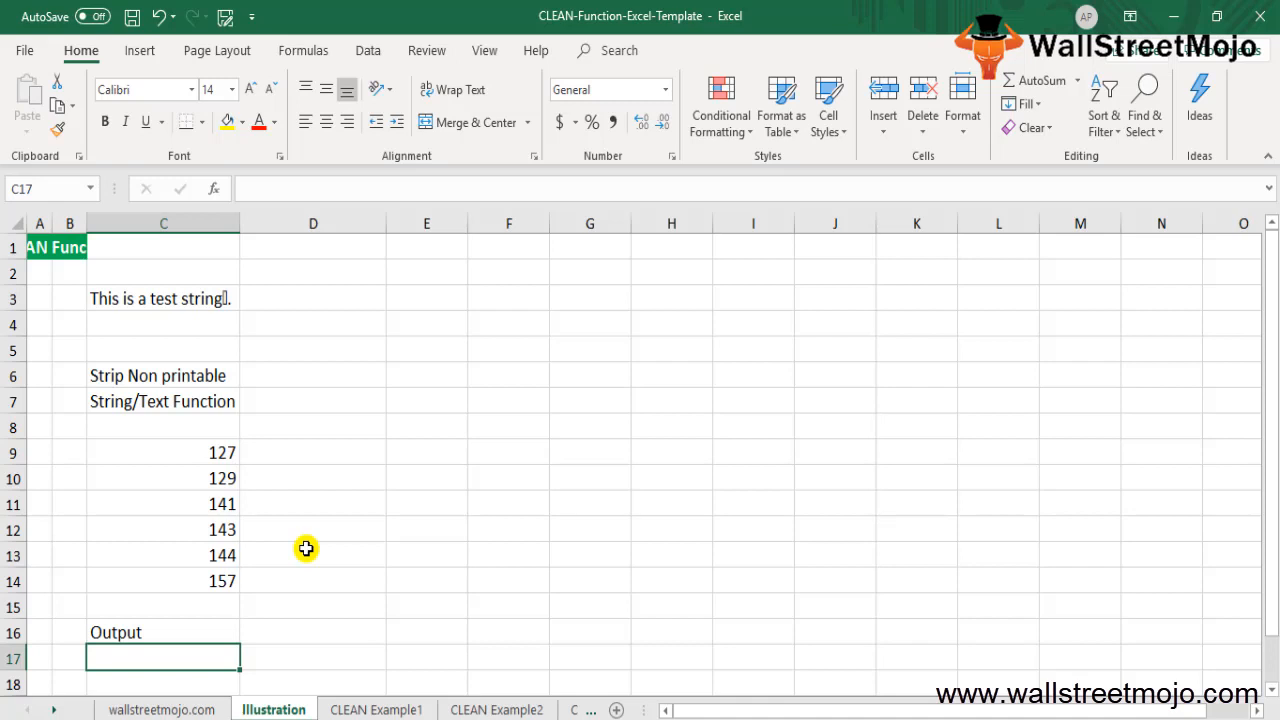
pyautogui.write('errors')
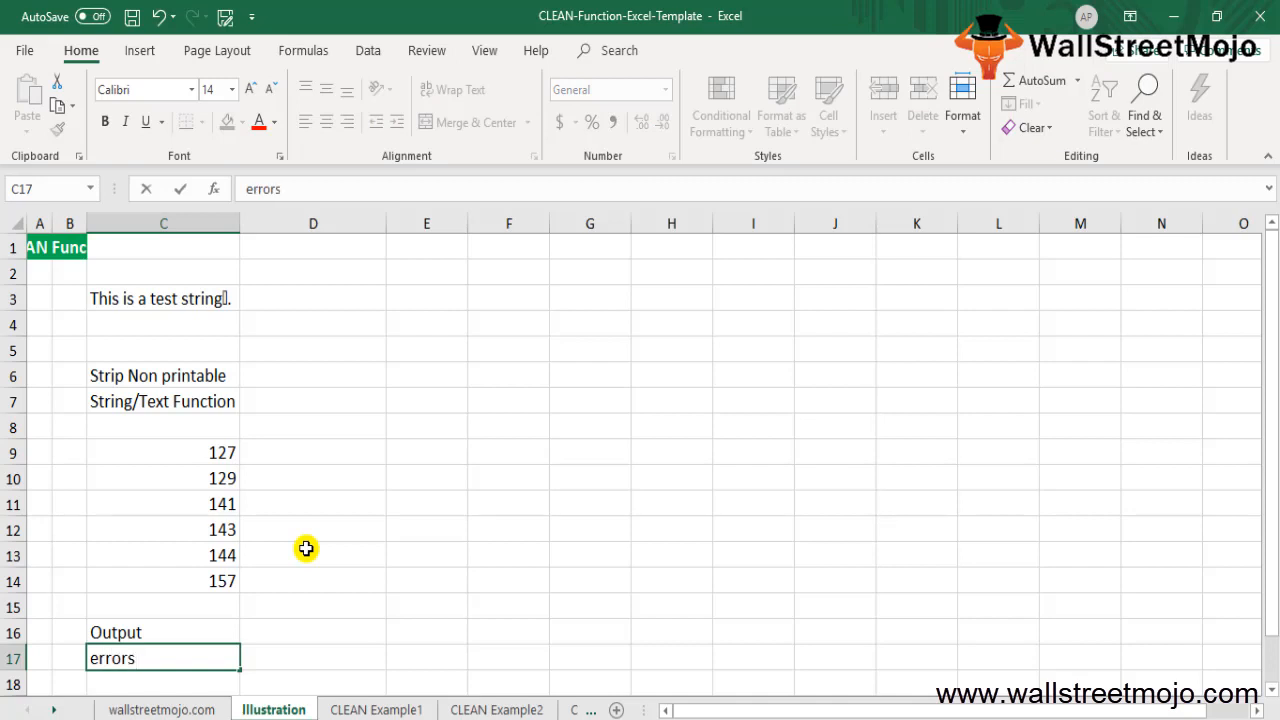
pyautogui.press('Return')
# Step: Enter the heading "Uses" in cell C19, leaving row 18 blank
pyautogui.press('Return')
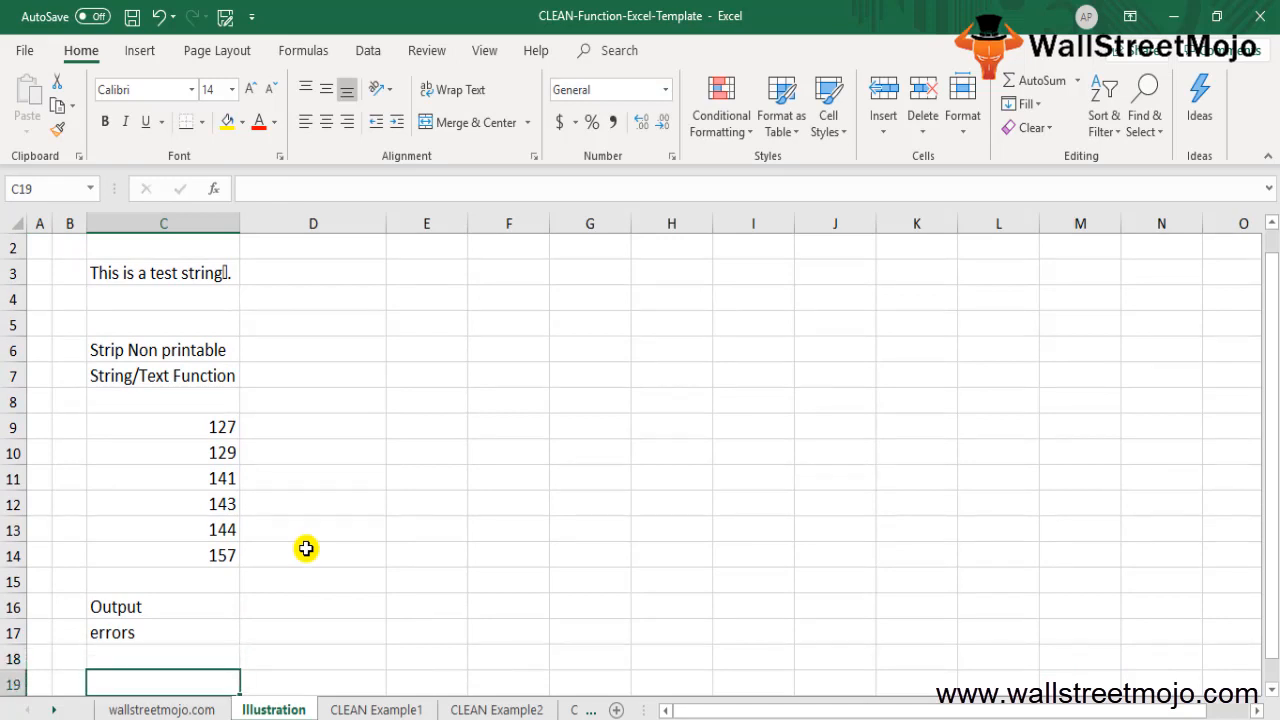
pyautogui.write('Uses')
pyautogui.press('Return')
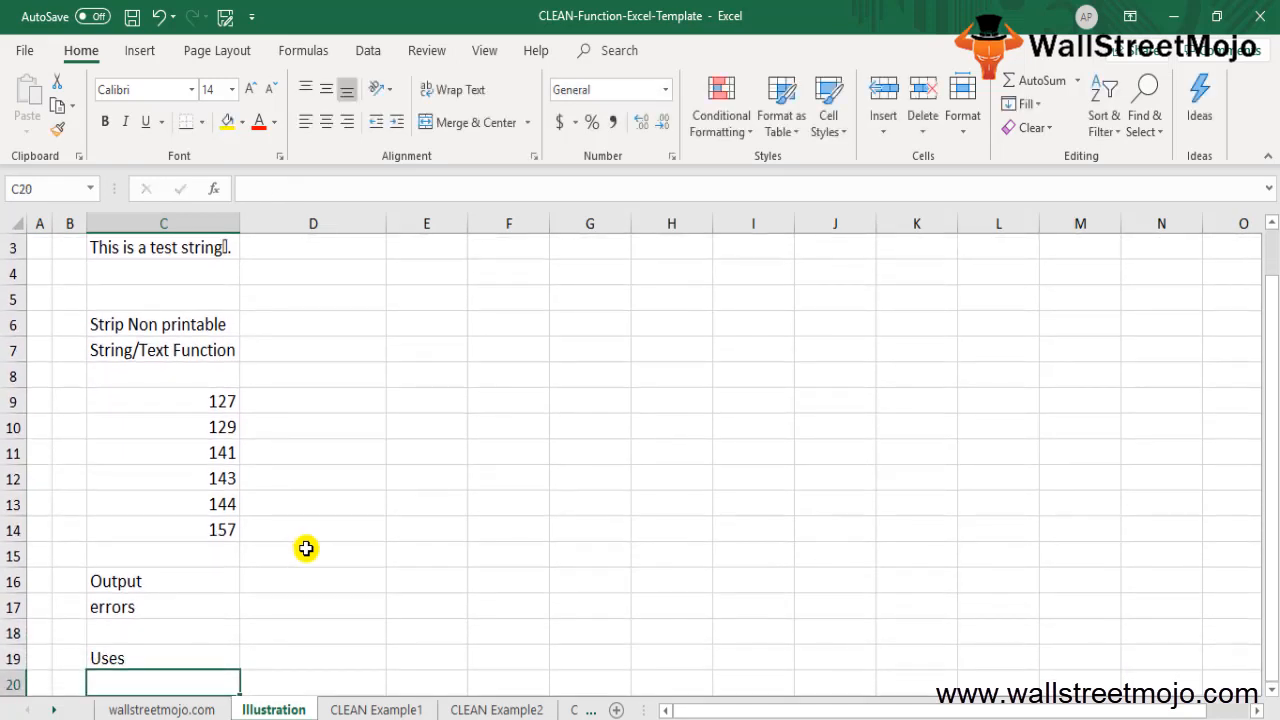
# Step: Enter the note "Pre process file/txt imported from the other applications" in cell C21
pyautogui.press('Down')
pyautogui.press('Down')
pyautogui.press('Up')
pyautogui.press('Up')
pyautogui.press('Down')
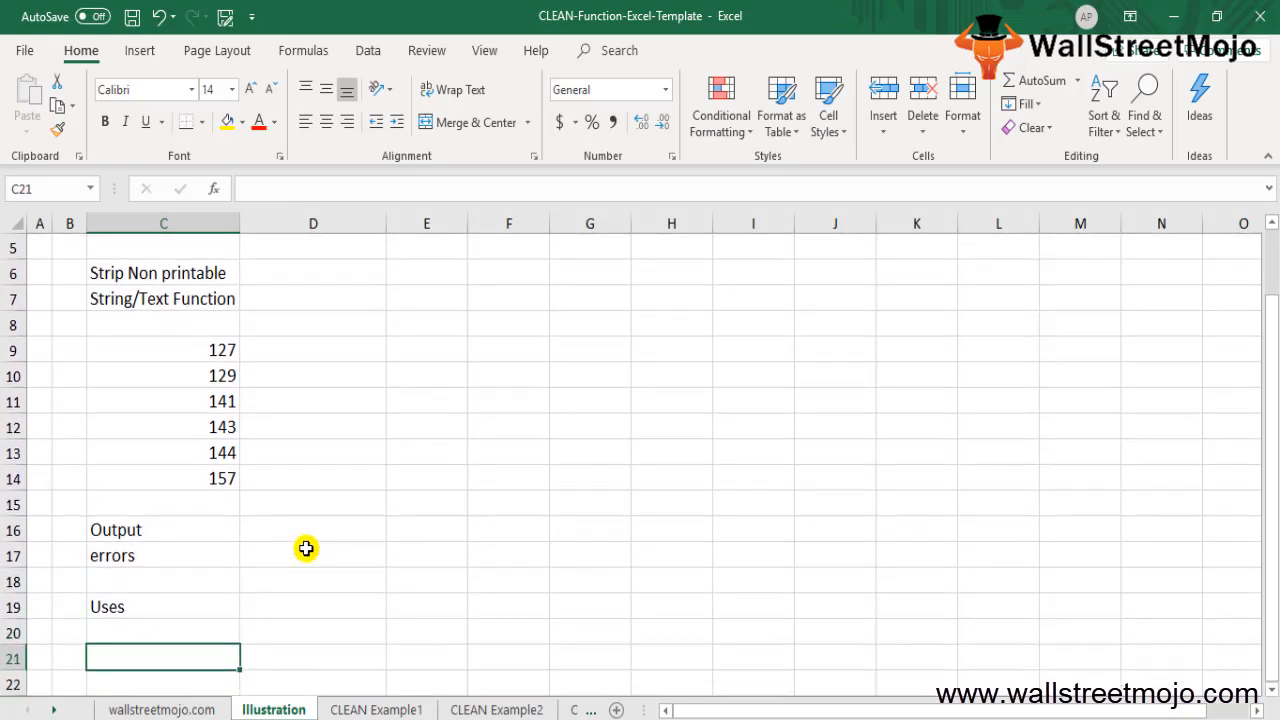
pyautogui.write('Pri')
pyautogui.press('BackSpace')
pyautogui.press('BackSpace')
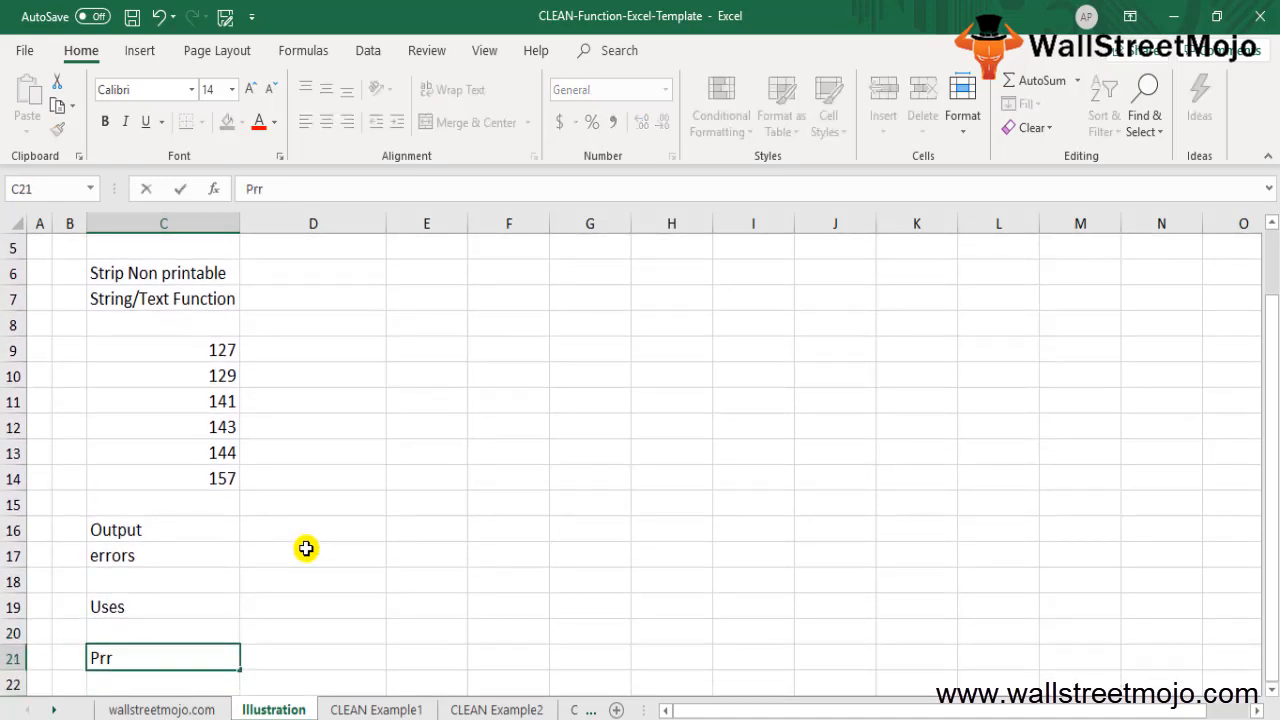
pyautogui.write('re proces')
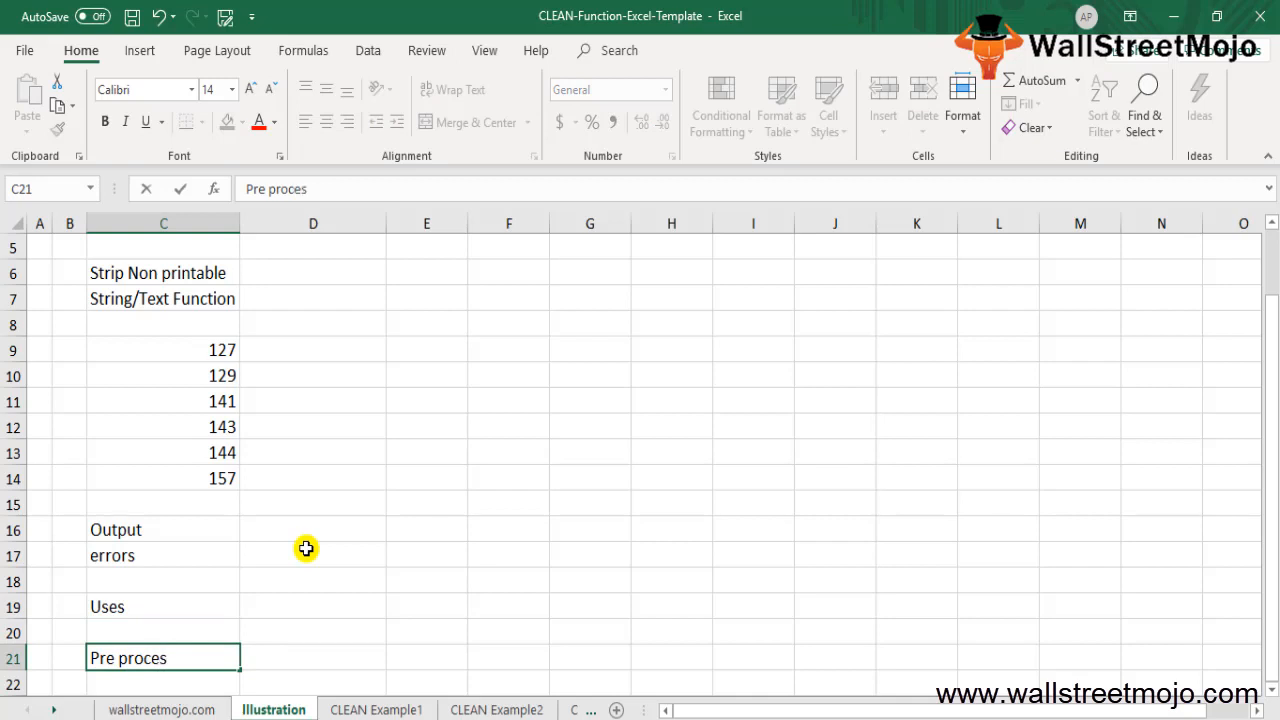
pyautogui.write('s file/txt')
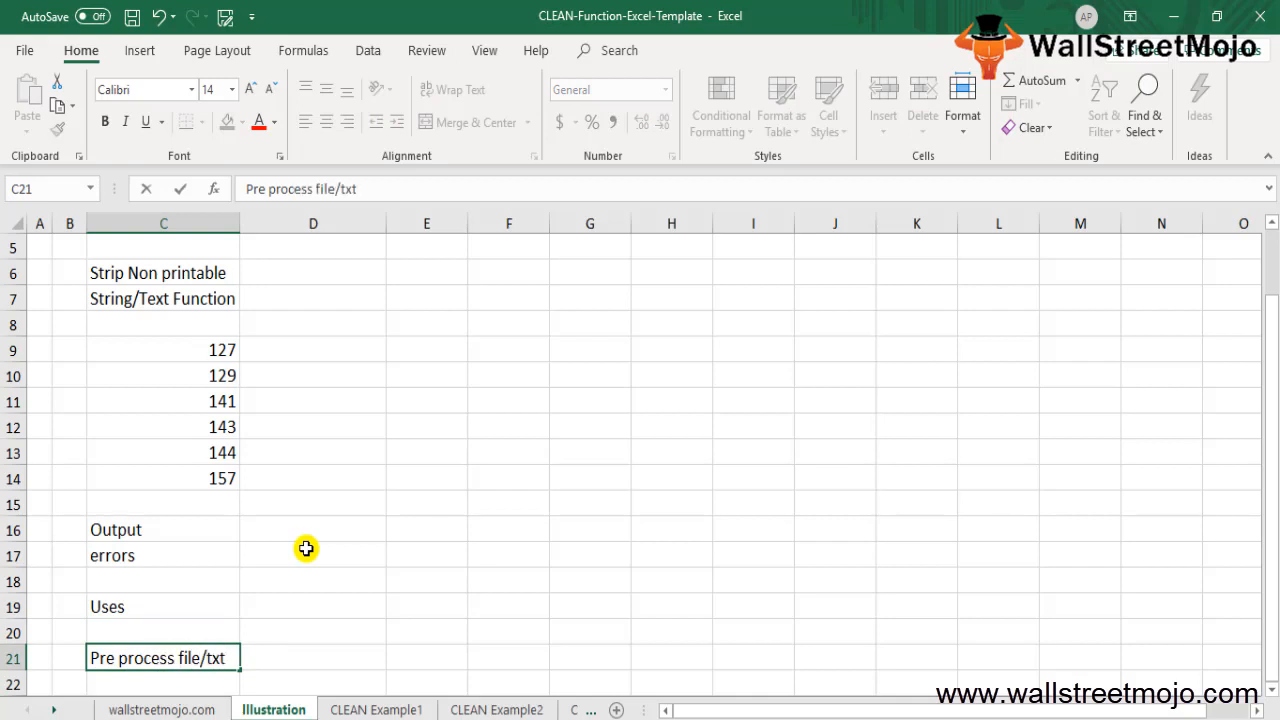
pyautogui.write(' imported')
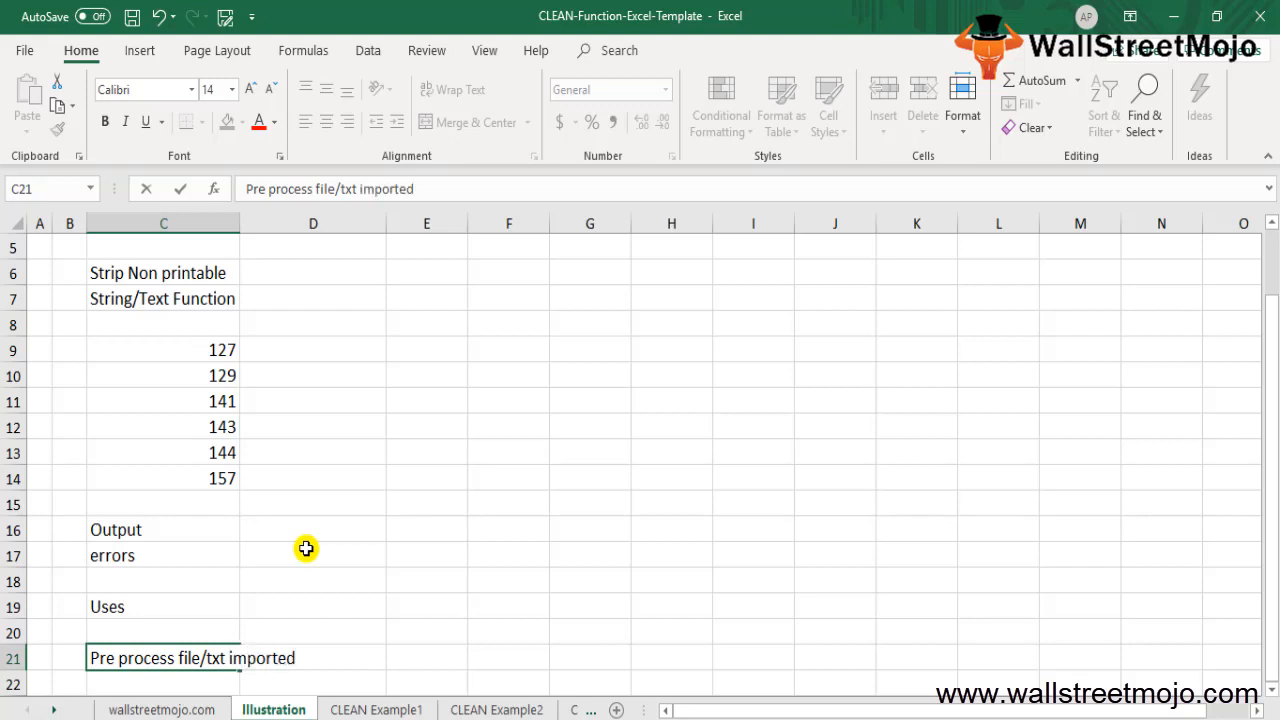
pyautogui.write(' from the')
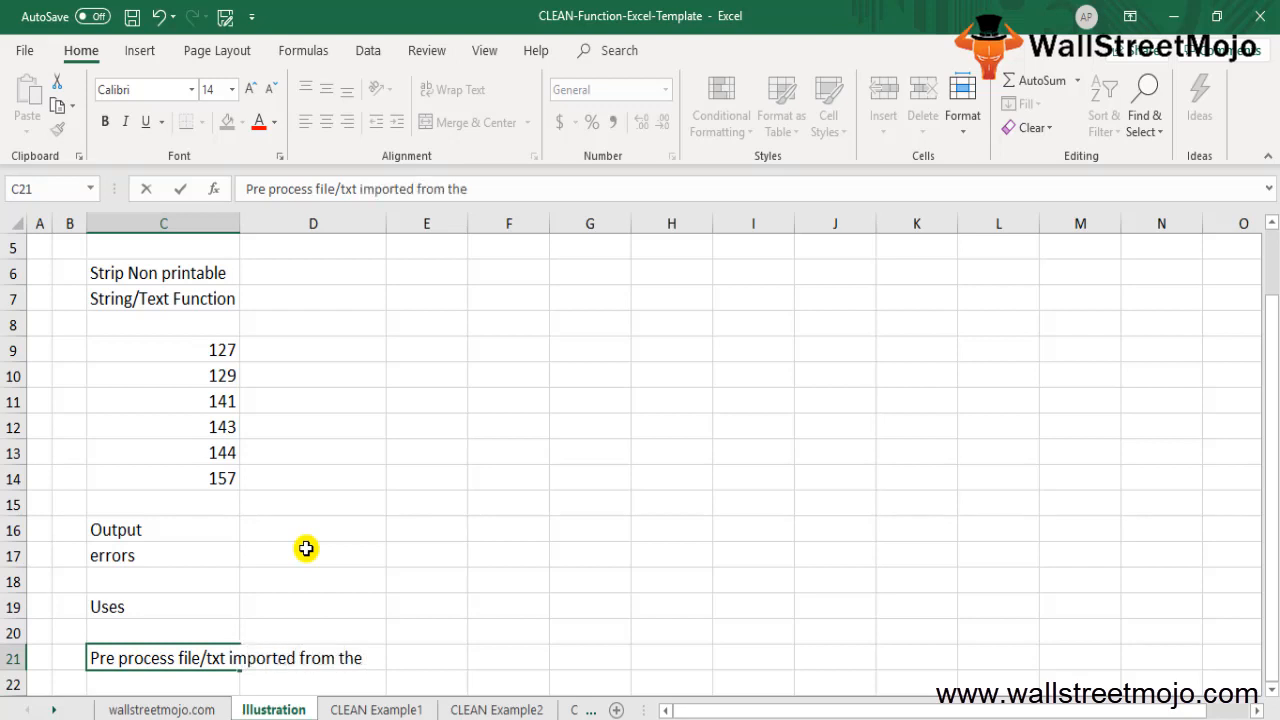
pyautogui.write(' other ap')
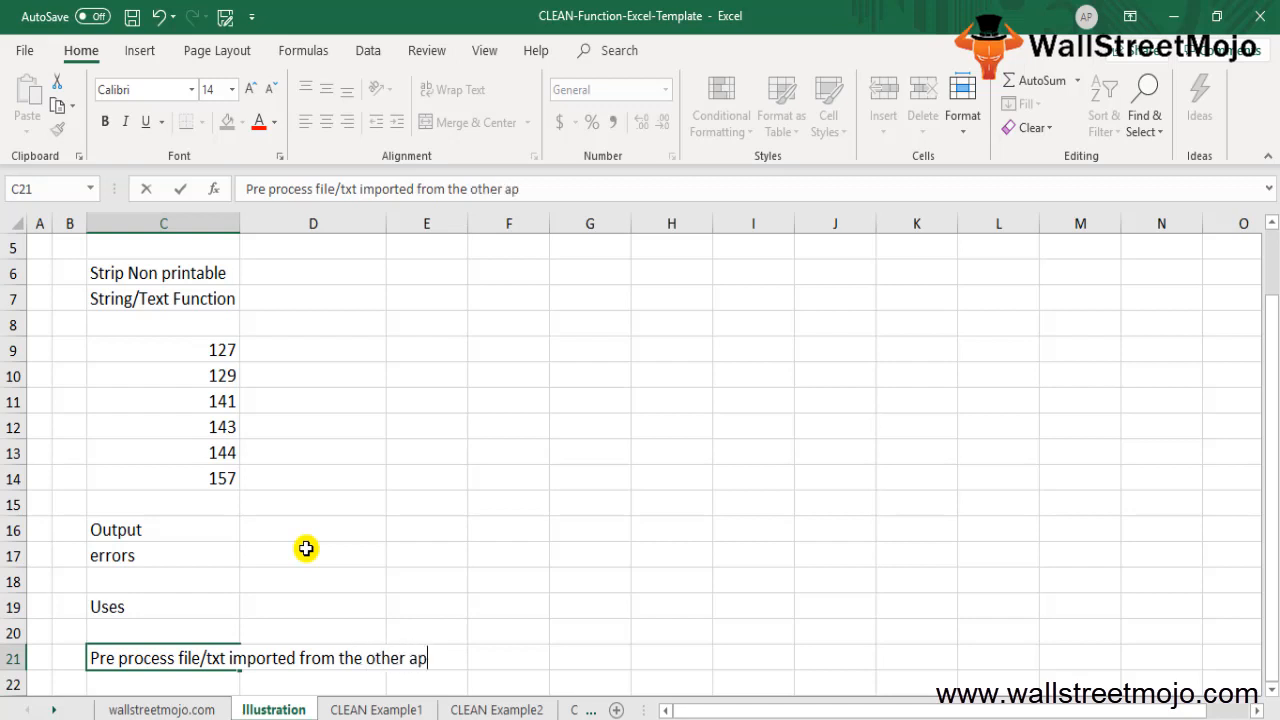
pyautogui.write('plications')
pyautogui.press('Return')
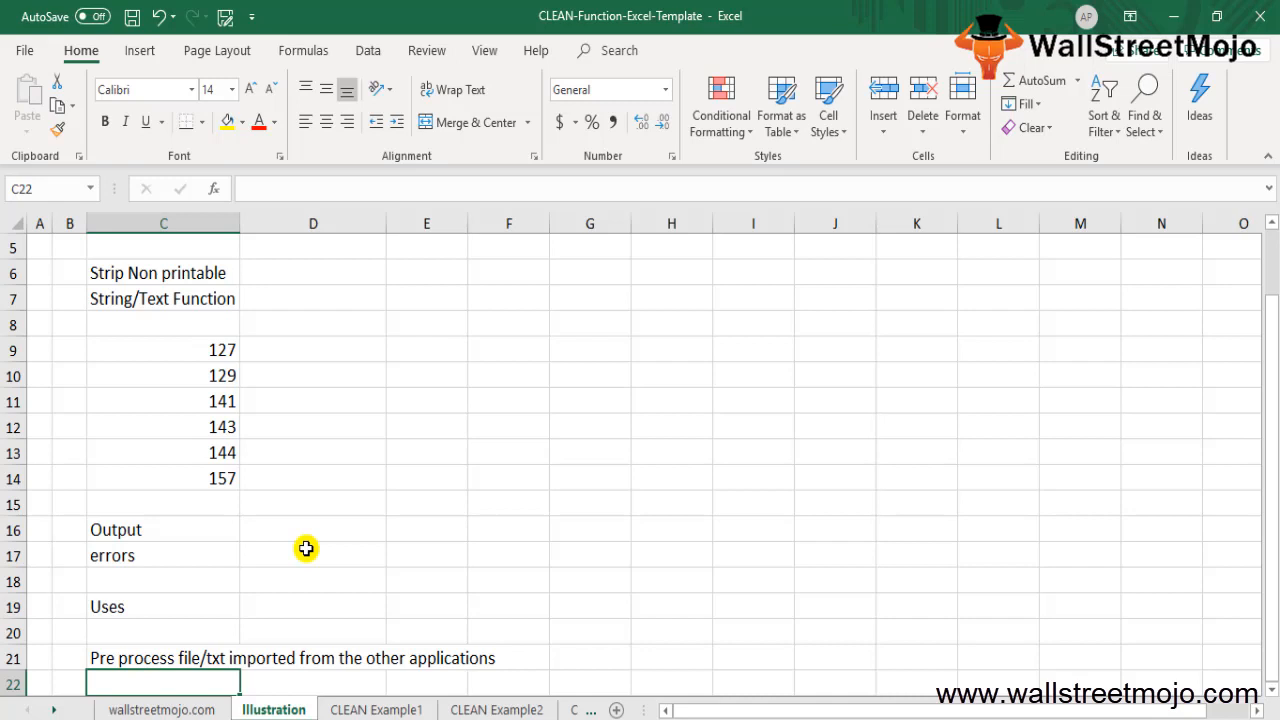
pyautogui.press('Return')
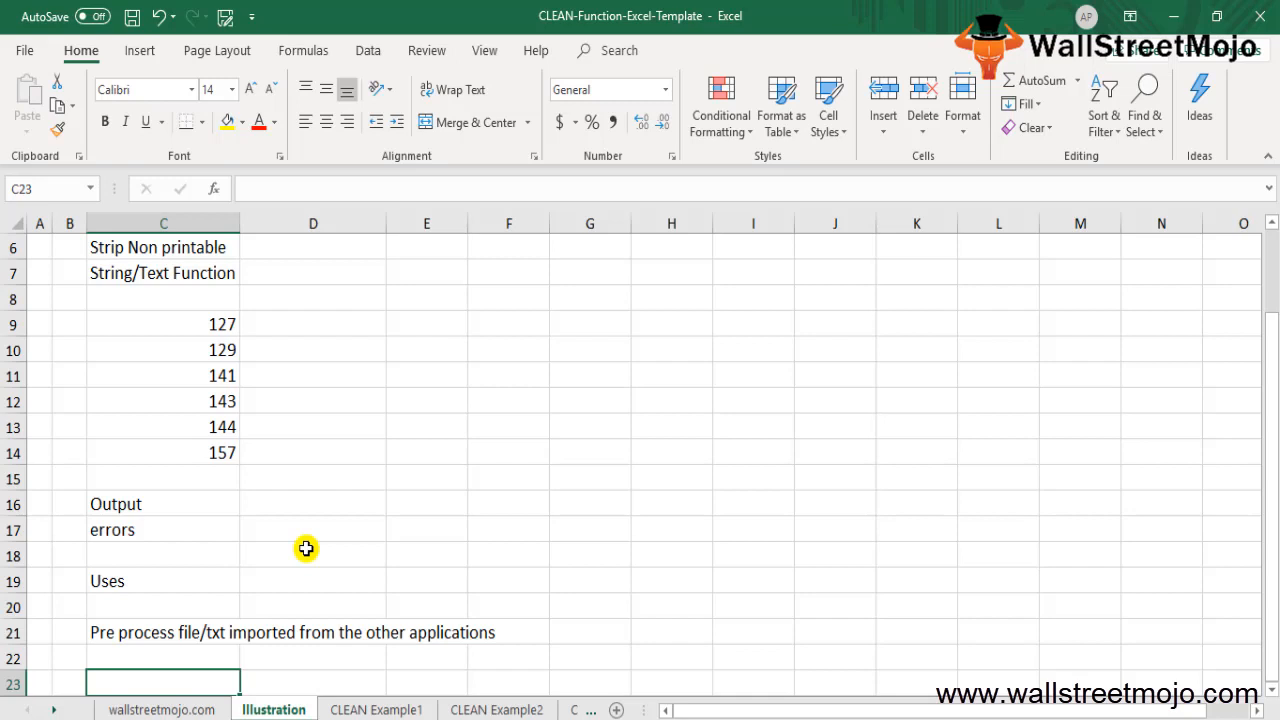
pyautogui.scroll(-1, 306, 548)
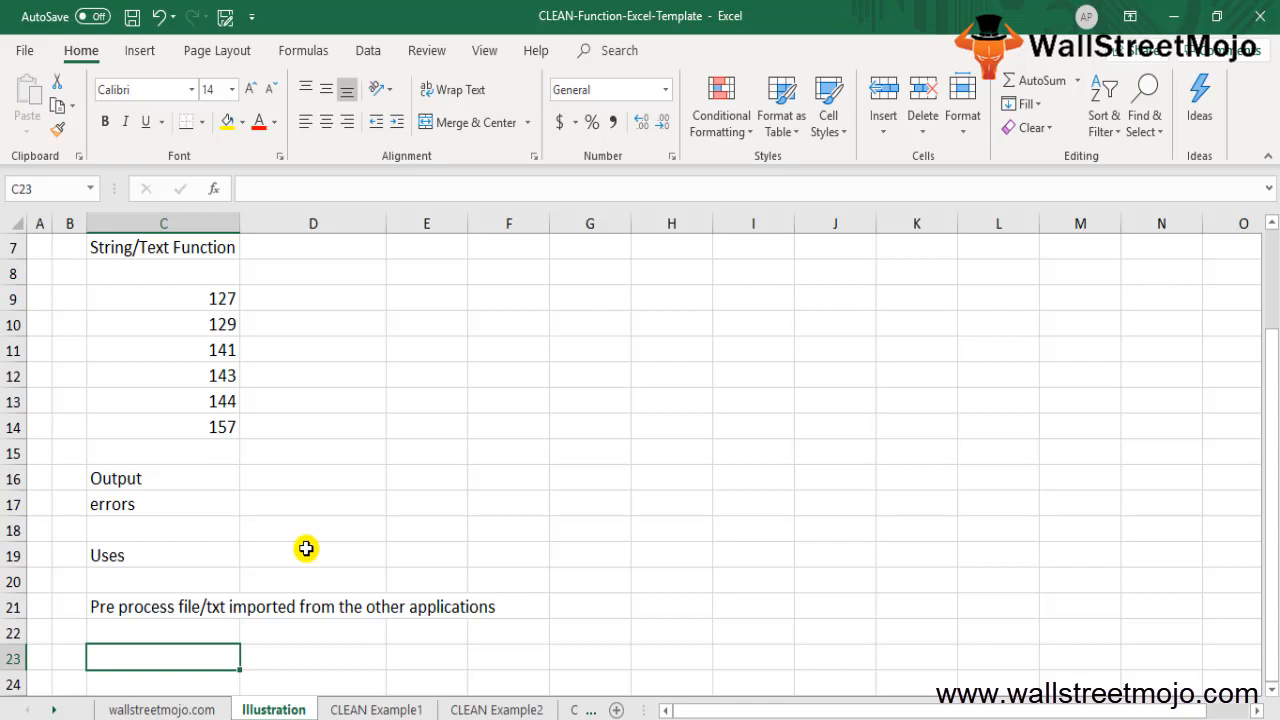
pyautogui.press('Down')
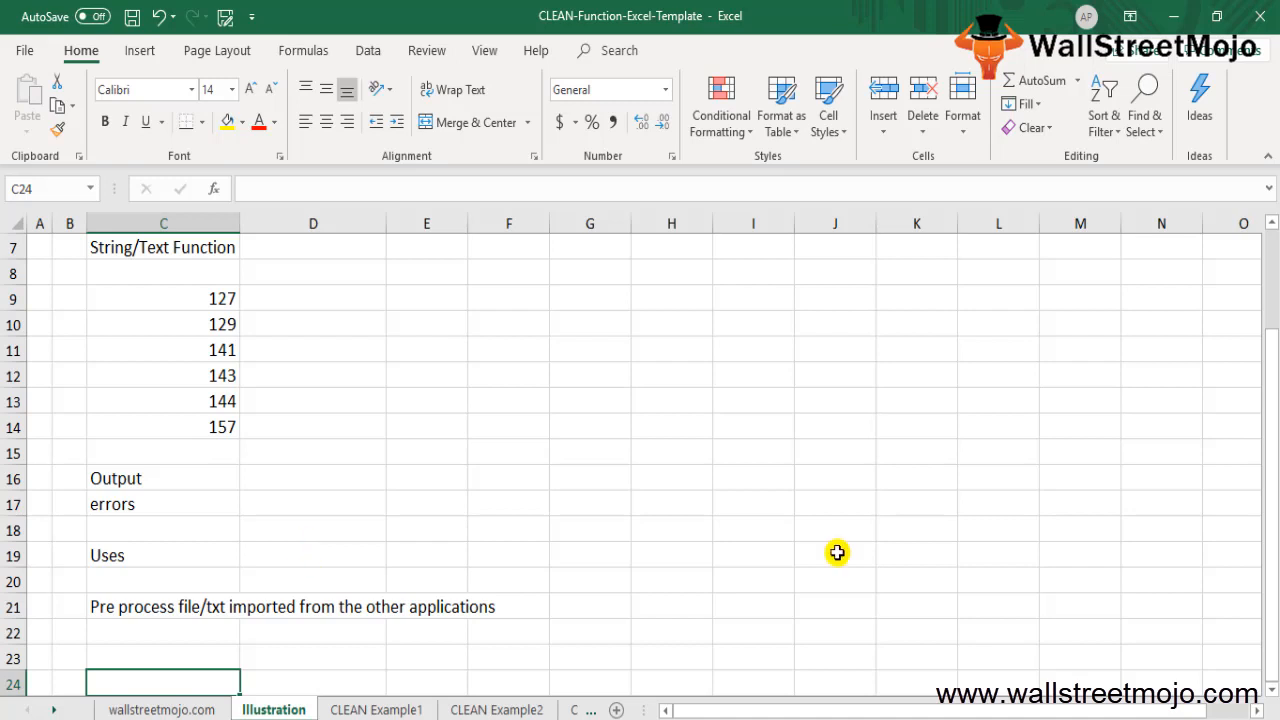
pyautogui.press('Down')
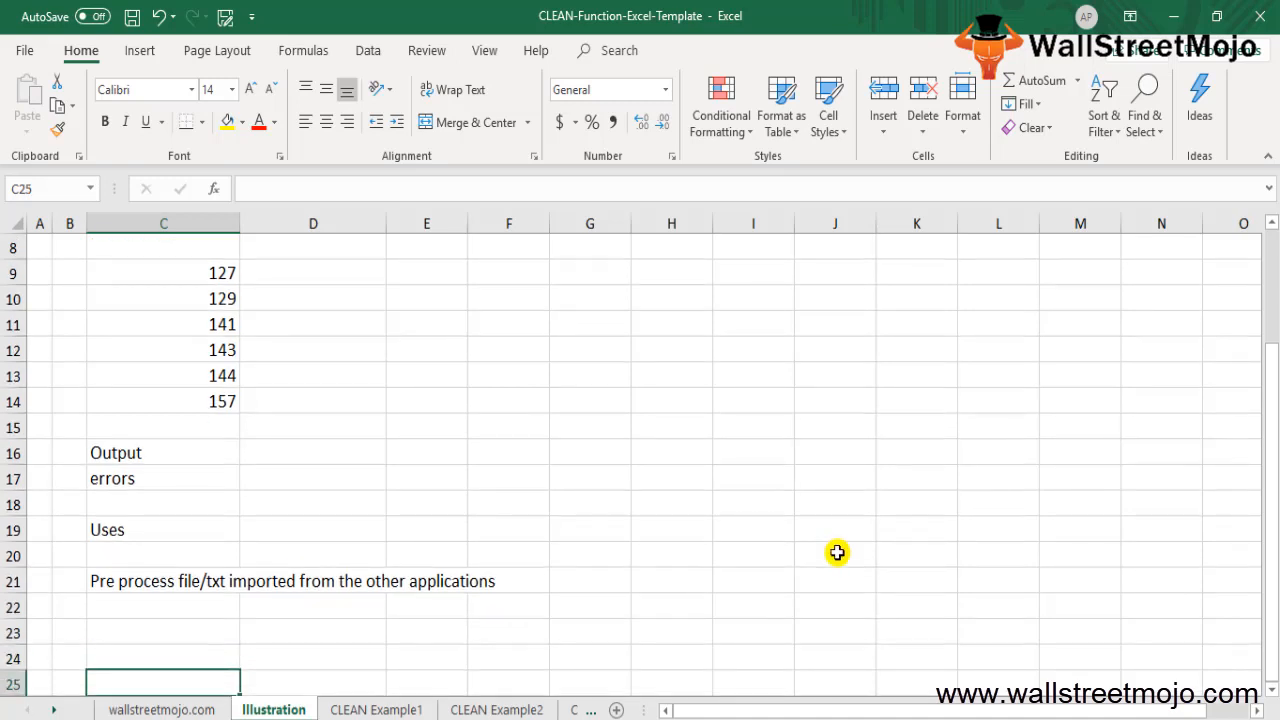
# Step: Go back to cell C3 and examine the test string with its non-printable character
pyautogui.press('Up')
pyautogui.press('Up')
pyautogui.press('Up')
pyautogui.press('Up')
pyautogui.press('Up')
pyautogui.press('Up')
pyautogui.press('Up')
pyautogui.press('Up')
pyautogui.press('Up')
pyautogui.press('Up')
pyautogui.press('Up')
pyautogui.press('Up')
pyautogui.press('Up')
pyautogui.press('Up')
pyautogui.press('Up')
pyautogui.press('Up')
pyautogui.press('Up')
pyautogui.press('Up')
pyautogui.press('Up')
pyautogui.press('Up')
pyautogui.press('Up')
pyautogui.press('Up')
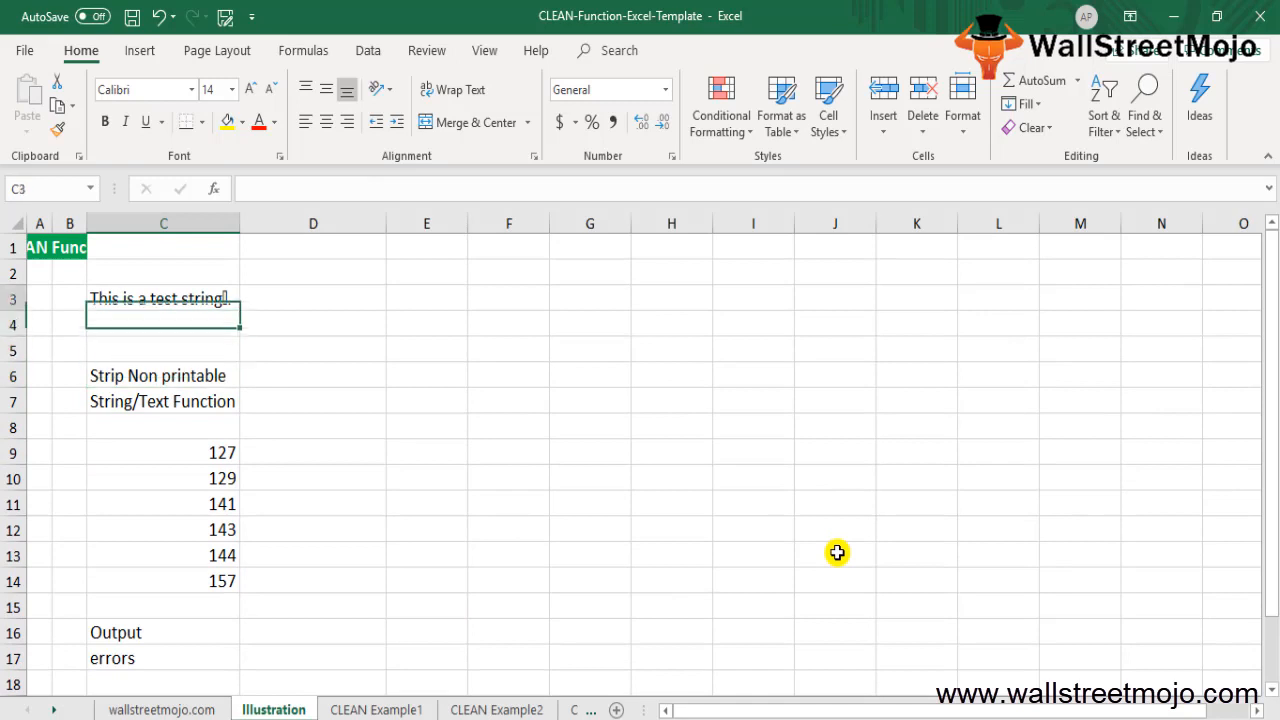
pyautogui.press('Right')
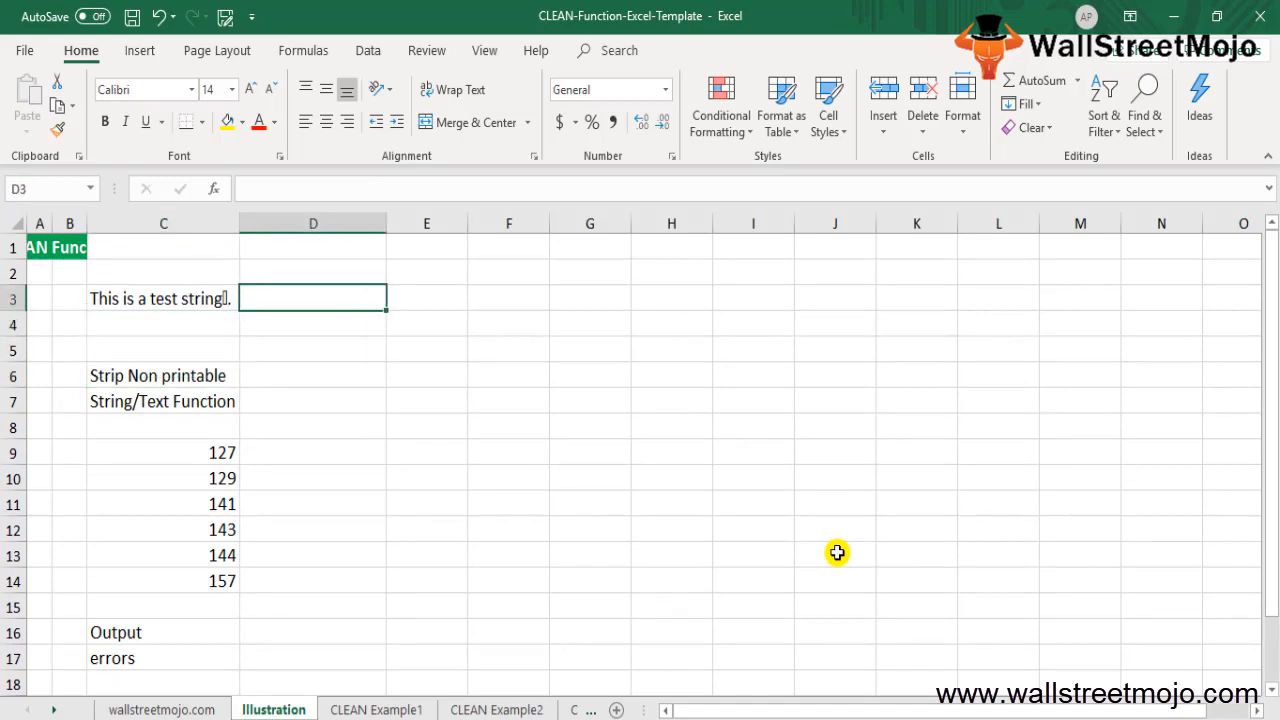
pyautogui.press('Left')
pyautogui.press('Right')
pyautogui.press('Left')
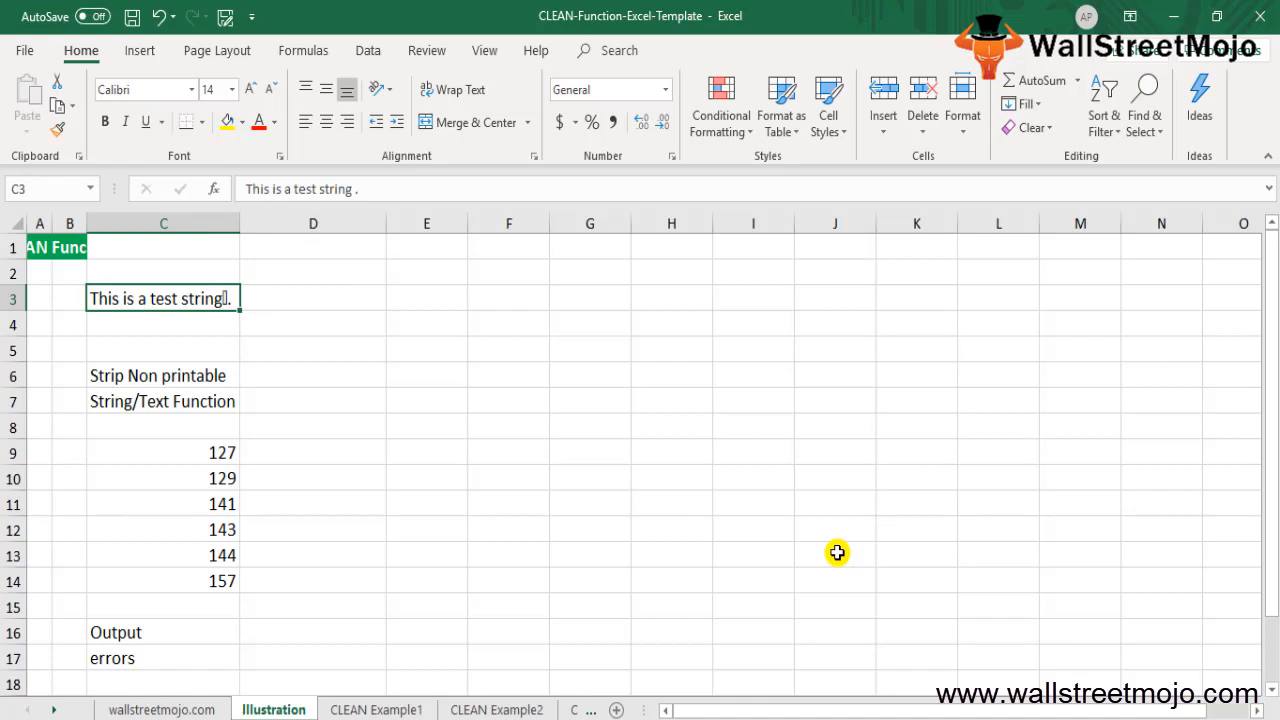
# Step: Enter the formula =CLEAN(C3) in cell D3 and go back to the source string in C3 for comparison
pyautogui.press('Right')
pyautogui.write('=clea')
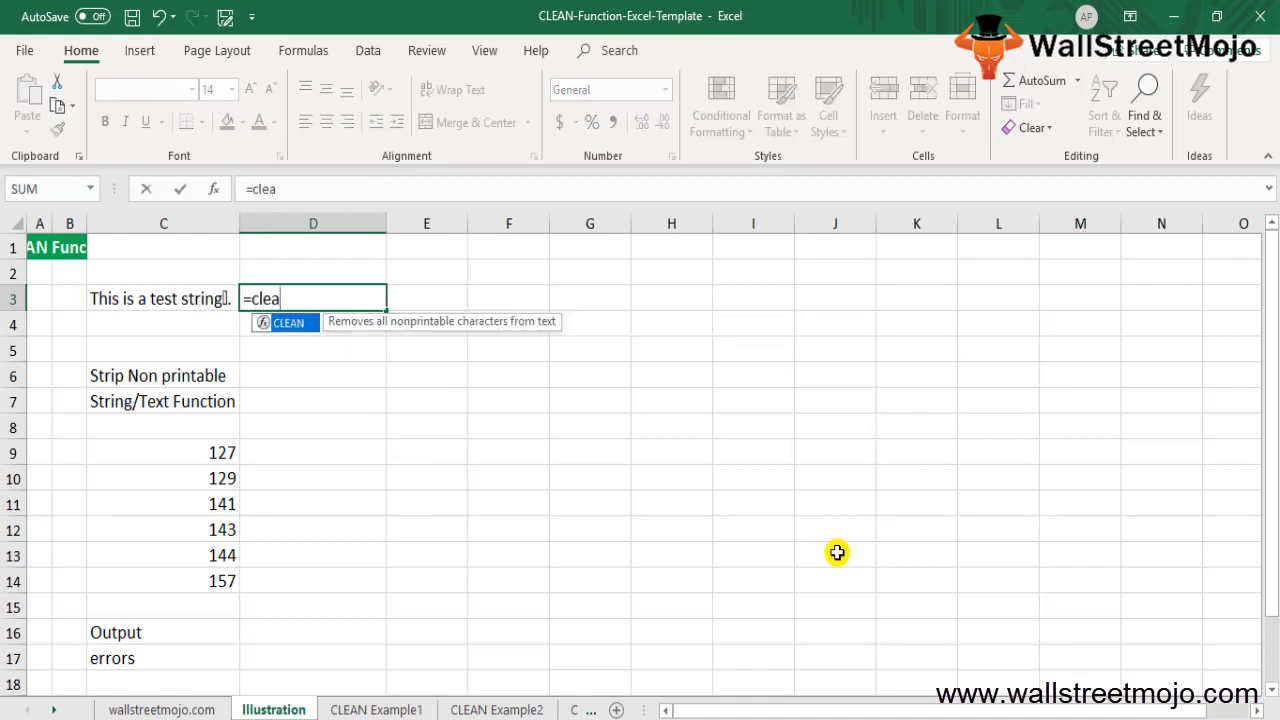
pyautogui.press('Tab')
pyautogui.press('Left')
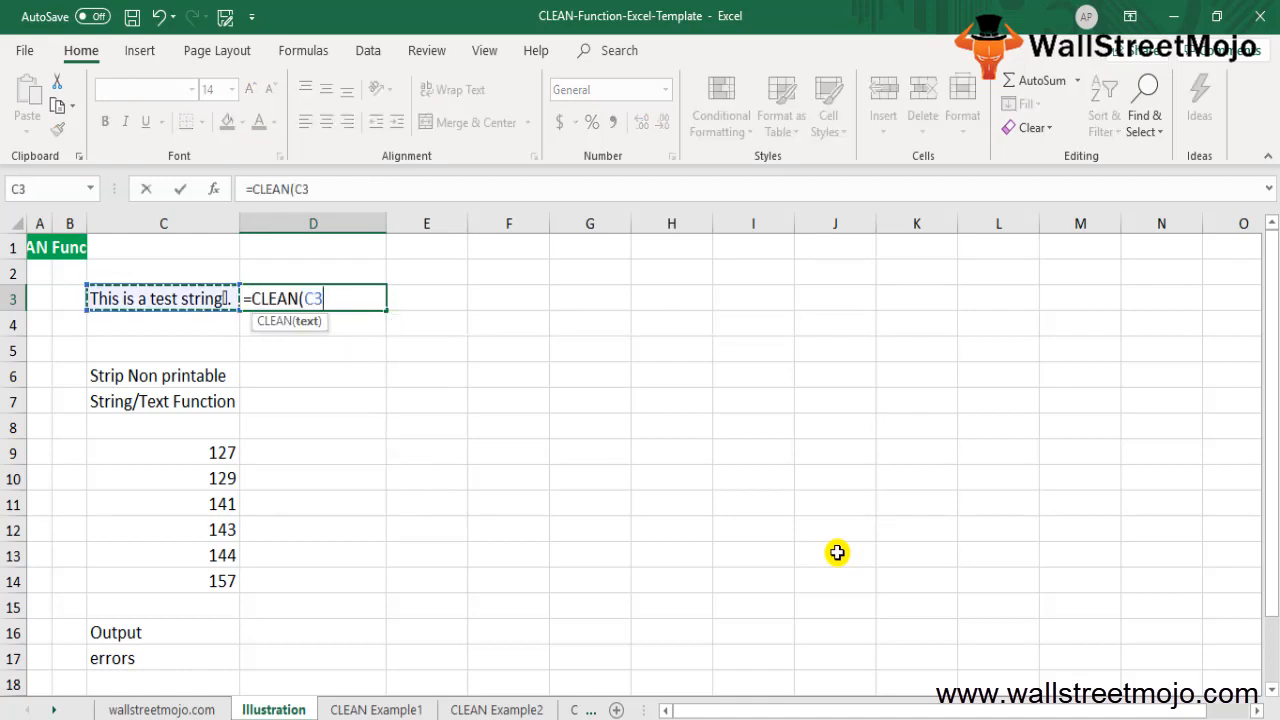
pyautogui.press('Return')
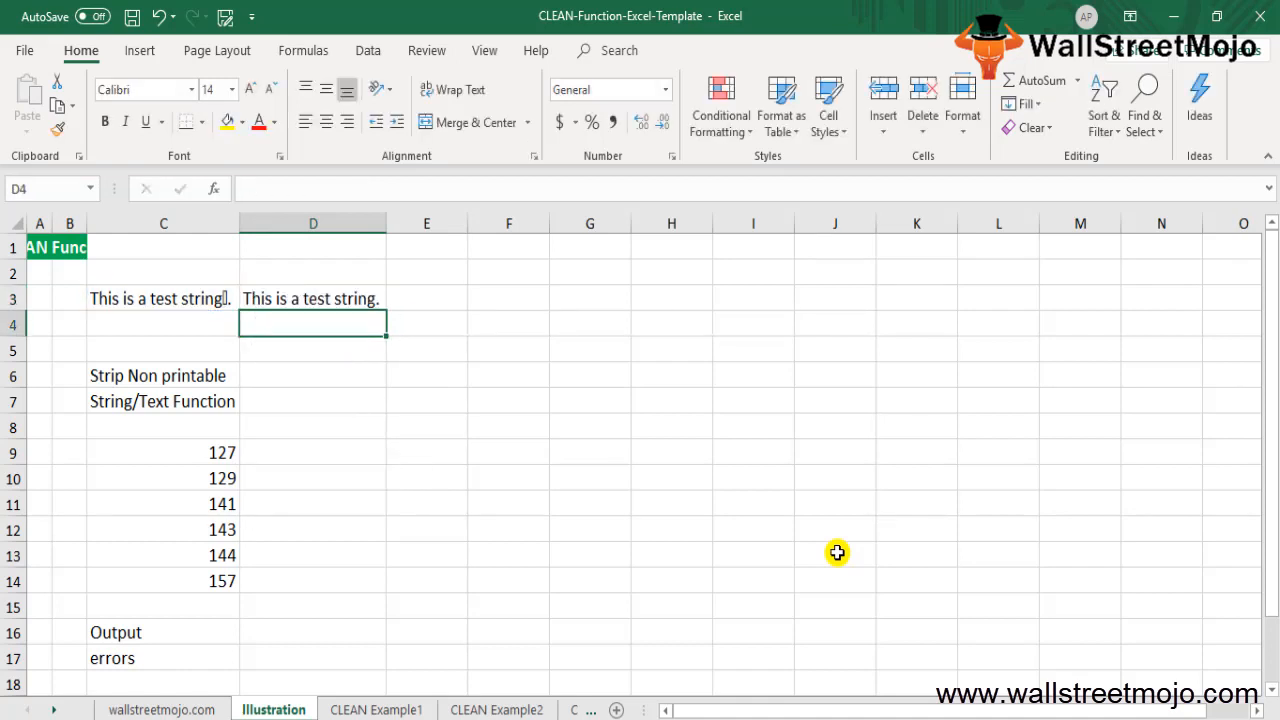
pyautogui.press('Up')
pyautogui.press('Left')
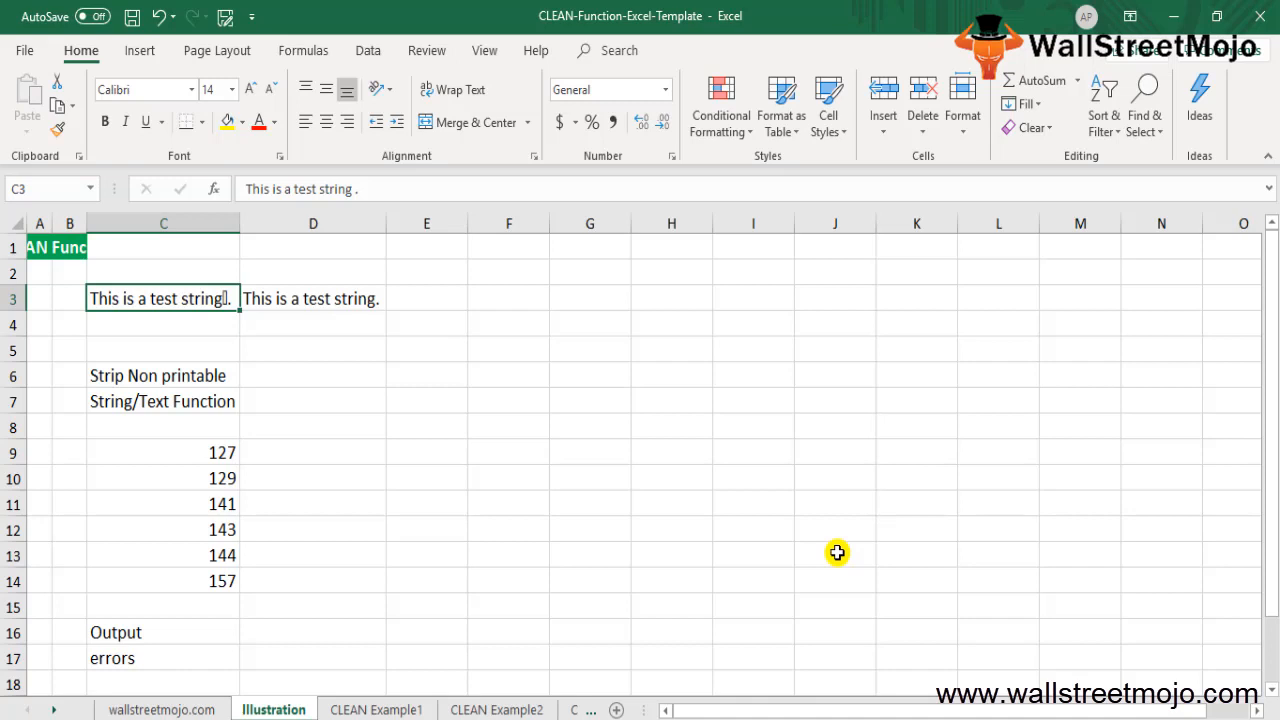
# Step: Enter the formula =CLEAN("This is a test string" & CHAR(7)&".") in cell E3
pyautogui.press('Down')
pyautogui.press('Right')
pyautogui.press('Right')
pyautogui.press('Up')
pyautogui.press('F2')
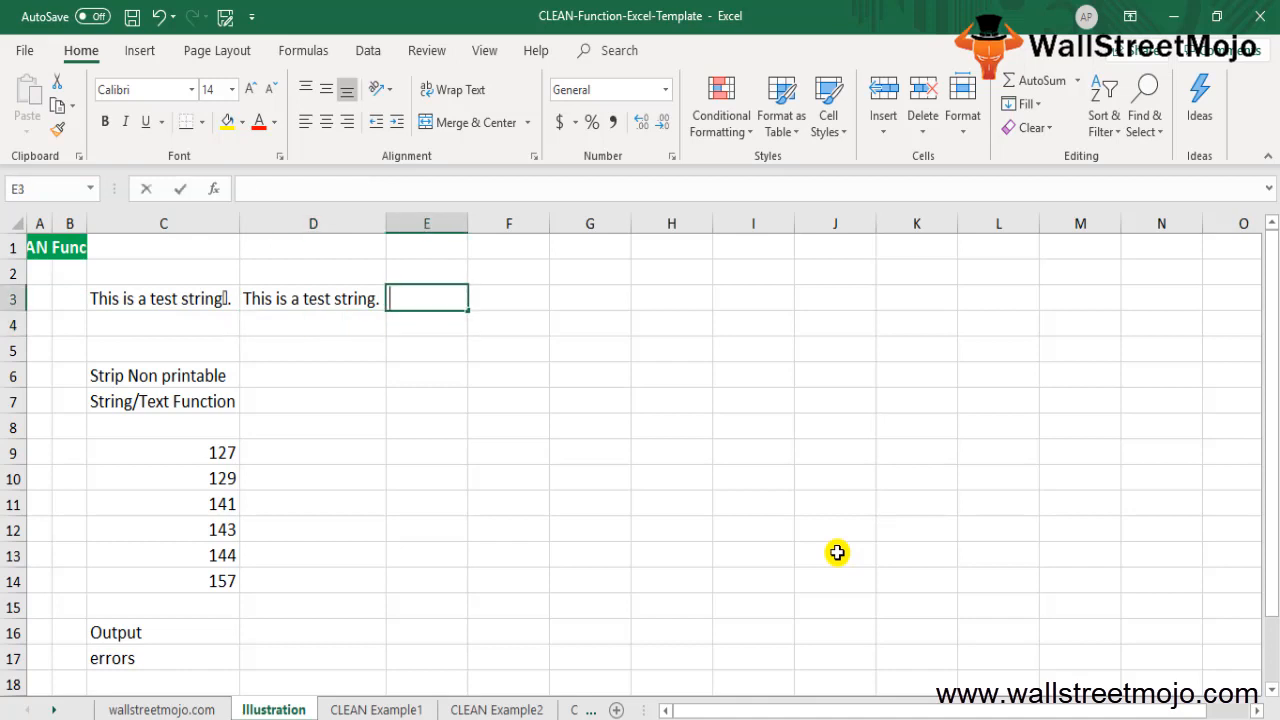
pyautogui.write('=vlf')
pyautogui.press('BackSpace')
pyautogui.press('BackSpace')
pyautogui.press('BackSpace')
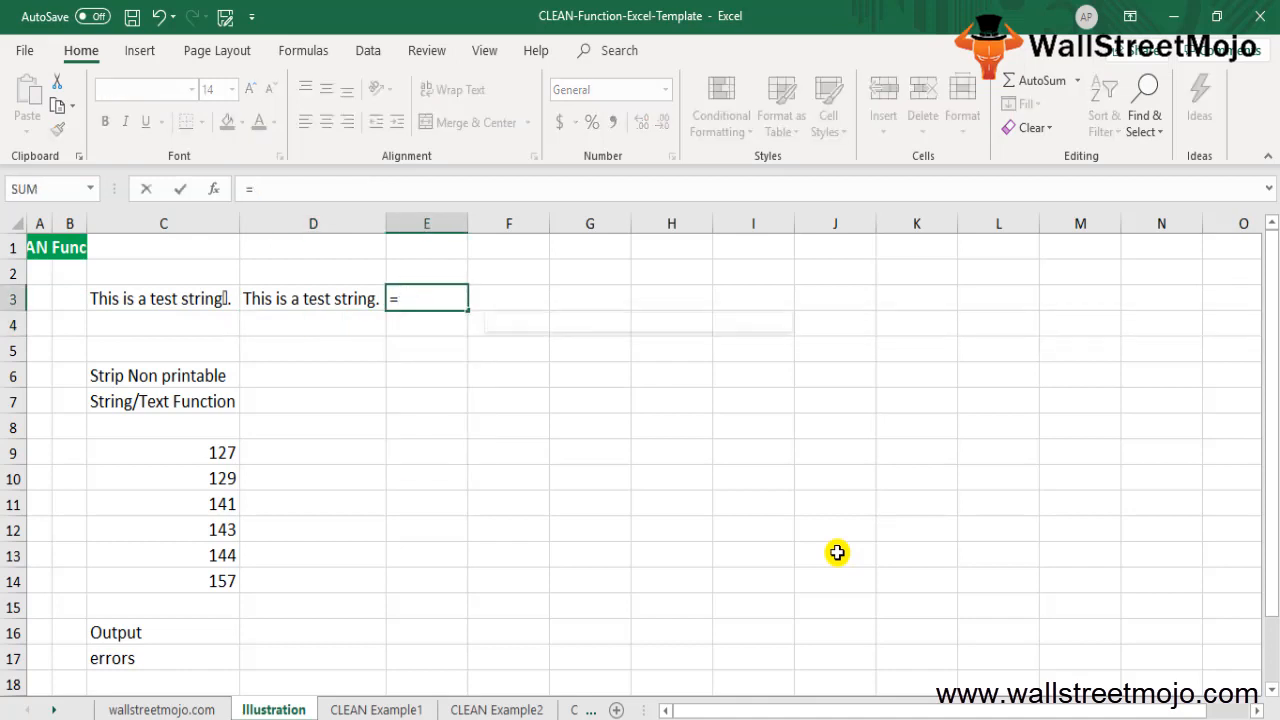
pyautogui.write('v')
pyautogui.press('BackSpace')
pyautogui.write('cl')
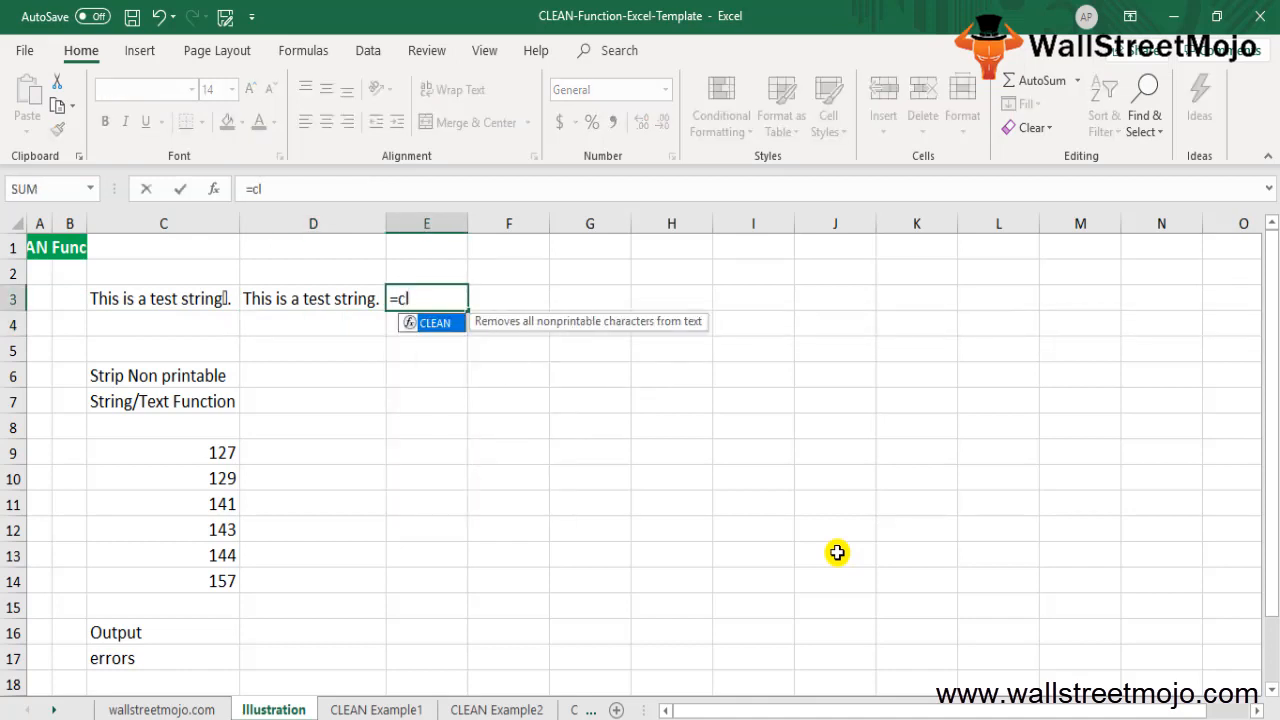
pyautogui.press('Tab')
pyautogui.write('"This i')
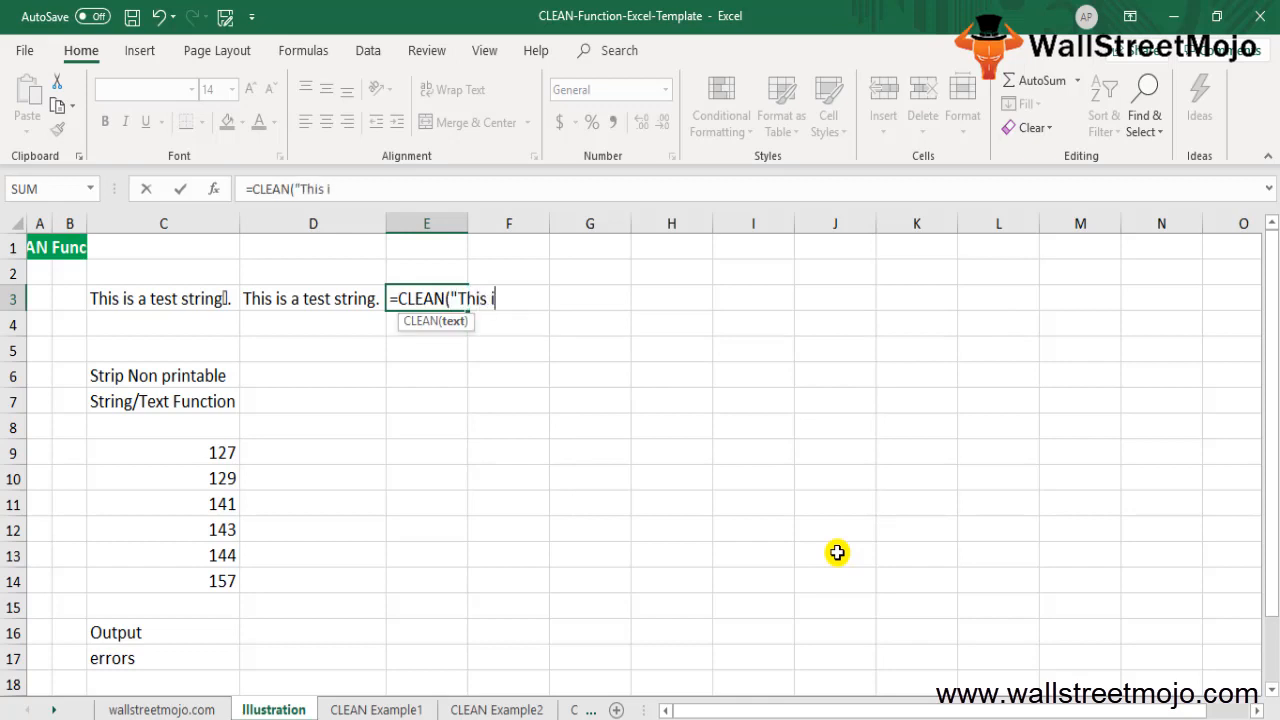
pyautogui.write('s a test string')
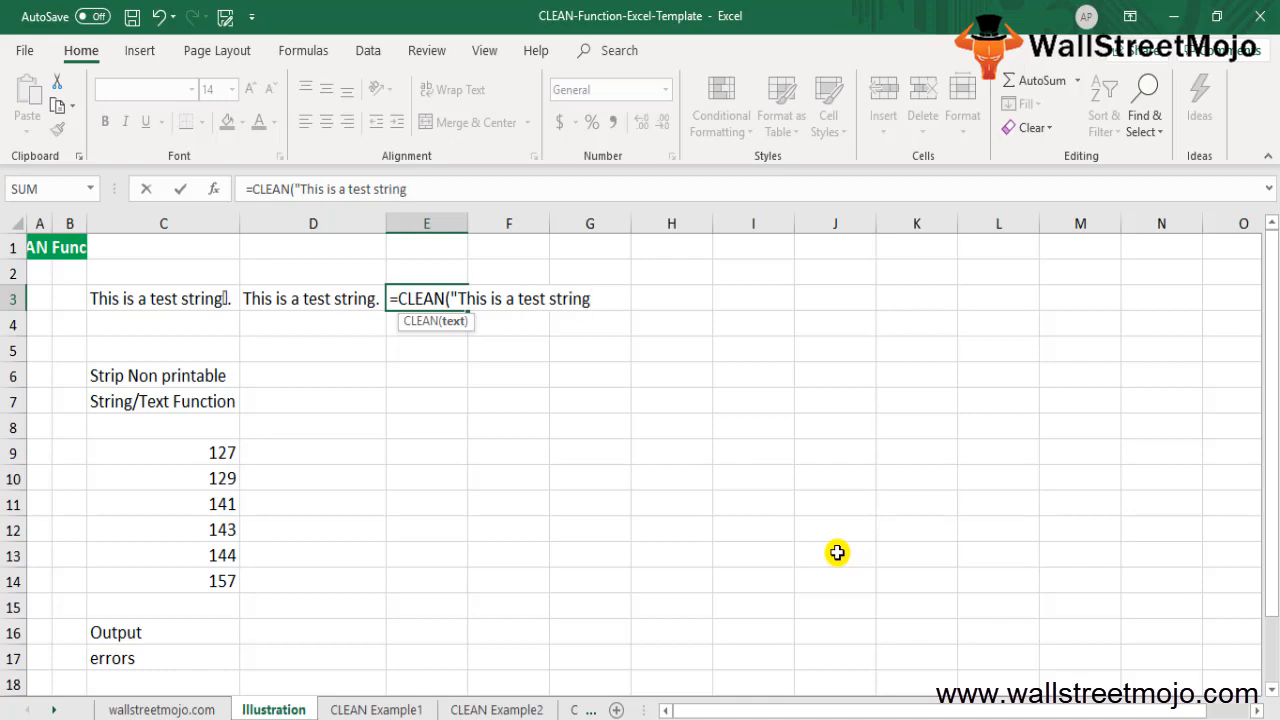
pyautogui.write('" & CHA')
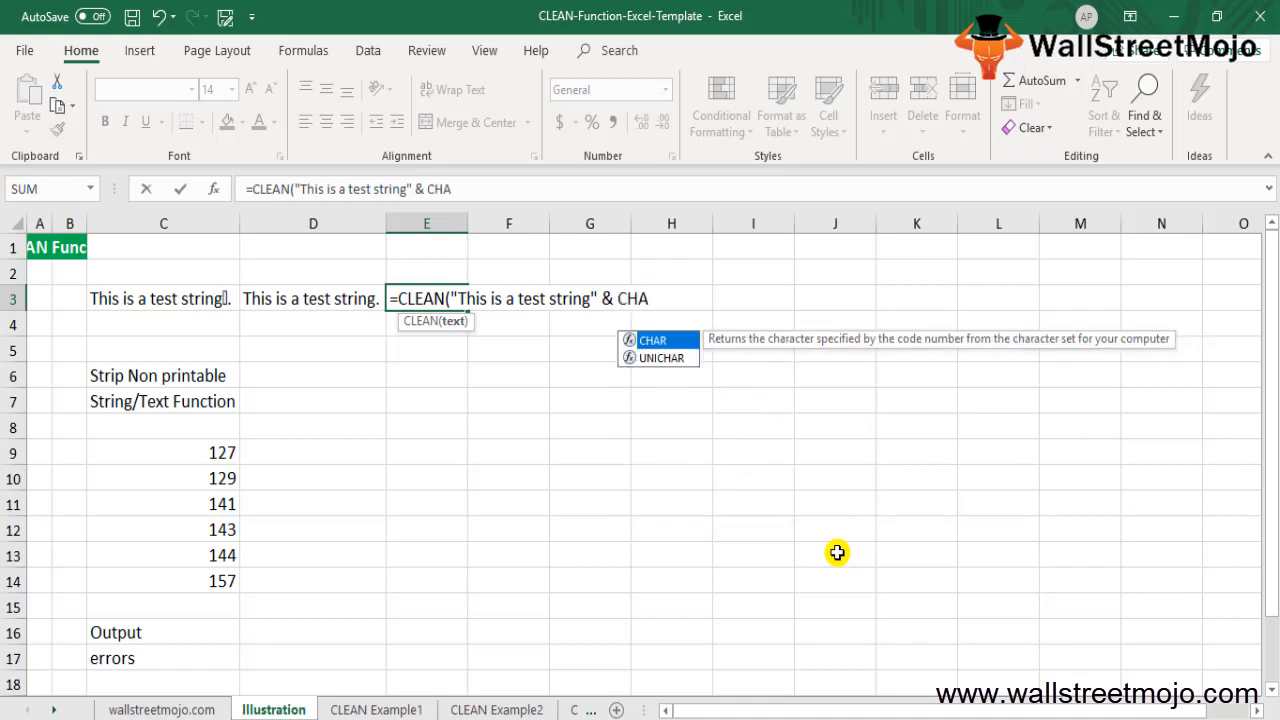
pyautogui.write('R(')
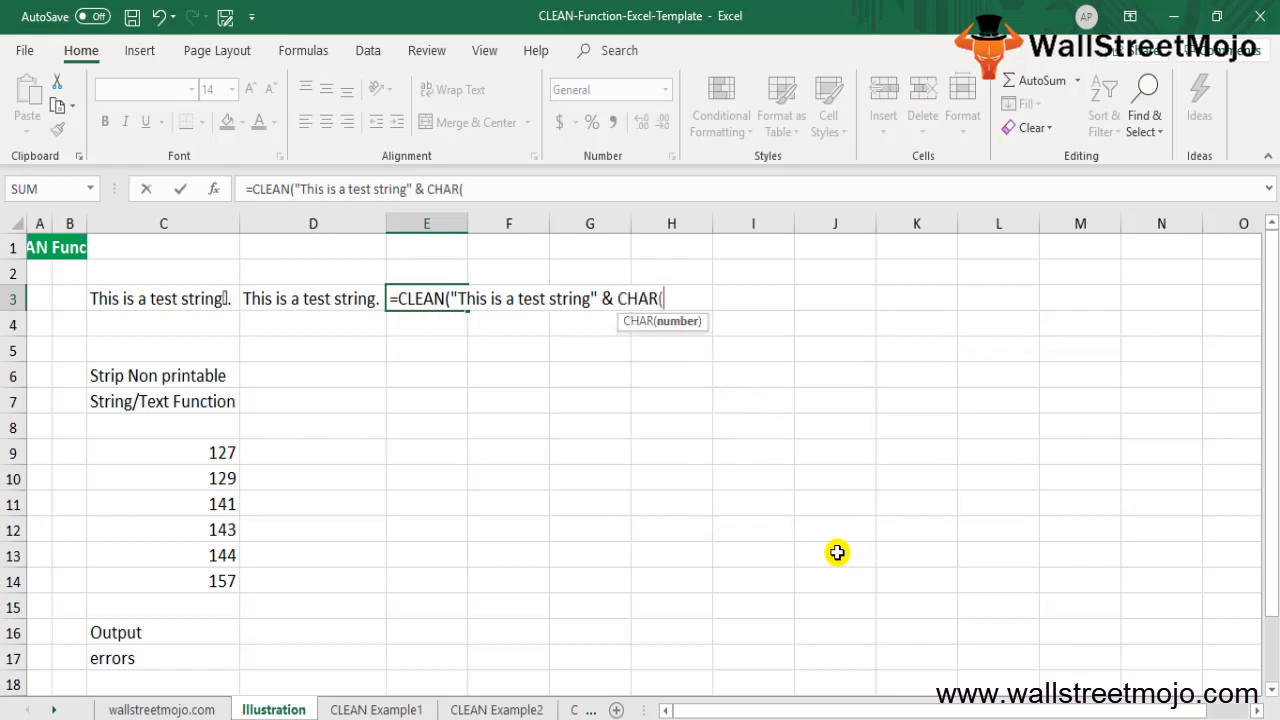
pyautogui.write('7)')
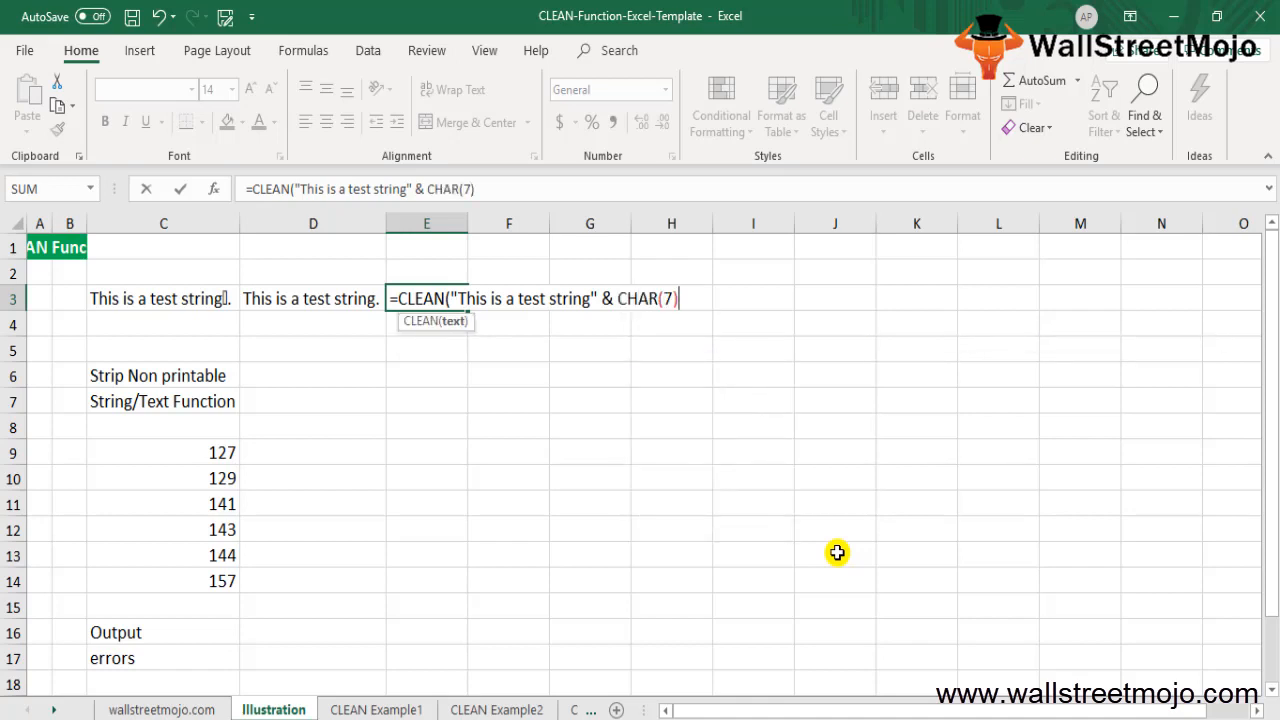
pyautogui.write(' =')
pyautogui.press('BackSpace')
pyautogui.press('BackSpace')
pyautogui.write('&".")')
pyautogui.press('Return')
pyautogui.press('Up')
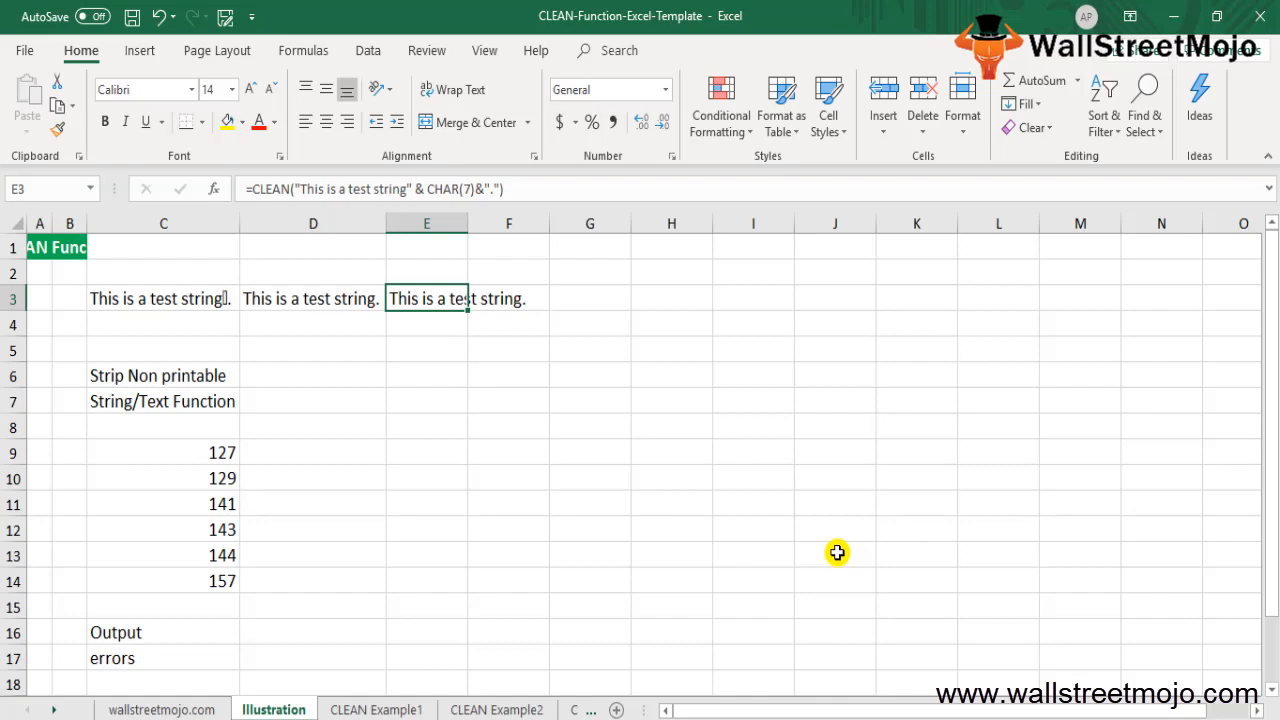
# Step: Delete the formula from cell E3 and move down to the empty cell D39
pyautogui.press('Delete')
pyautogui.press('Down')
pyautogui.press('Down')
pyautogui.press('Down')
pyautogui.press('Down')
pyautogui.press('Down')
pyautogui.press('Down')
pyautogui.press('Down')
pyautogui.press('Down')
pyautogui.press('Down')
pyautogui.press('Down')
pyautogui.press('Down')
pyautogui.press('Down')
pyautogui.press('Down')
pyautogui.press('Down')
pyautogui.press('Down')
pyautogui.press('Down')
pyautogui.press('Down')
pyautogui.press('Down')
pyautogui.press('Down')
pyautogui.press('Down')
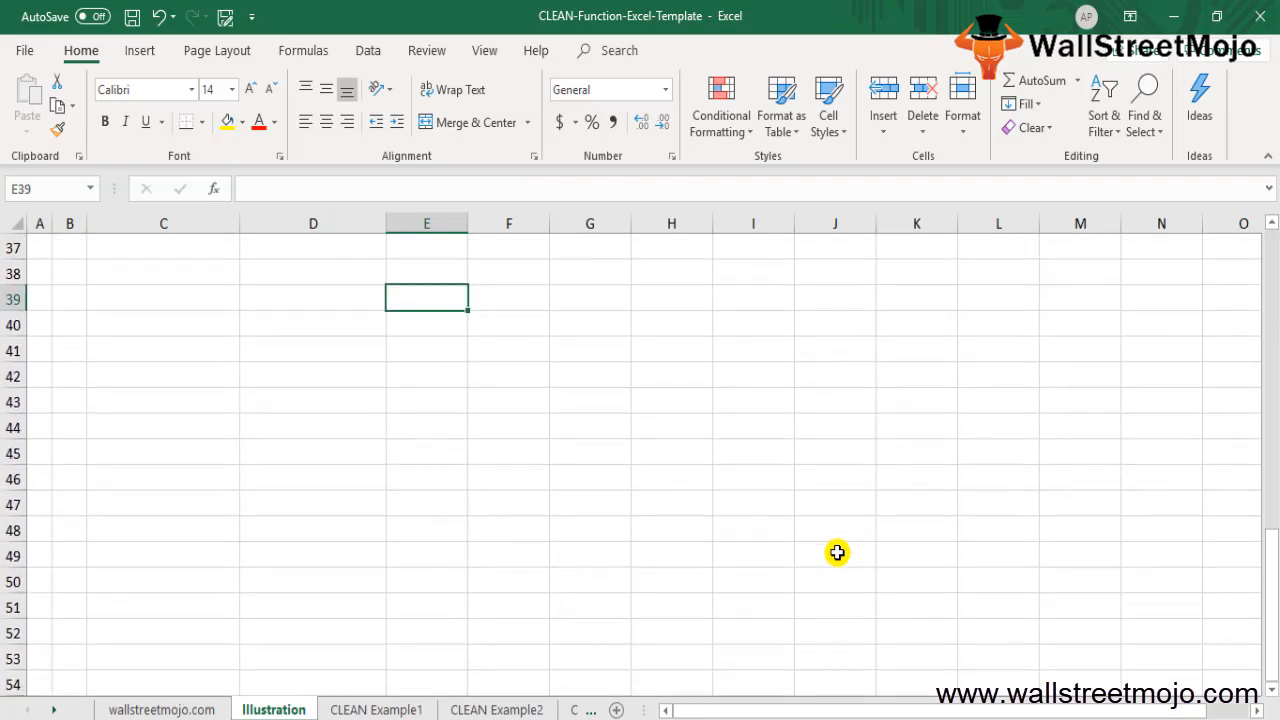
pyautogui.press('Left')
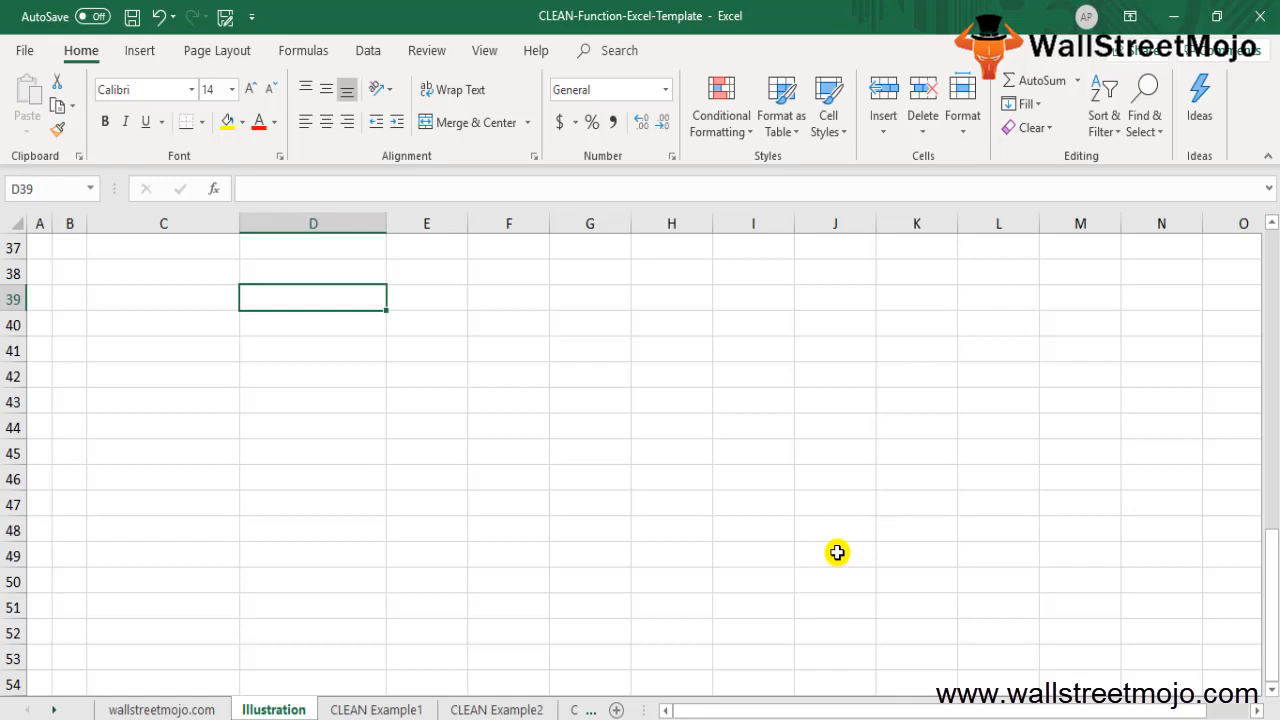
# Step: Switch to the CLEAN Example1 sheet and examine the Panthera names with non-printable characters from cell C3 to C7
pyautogui.hotkey('ctrl', 'pagedown')
pyautogui.press('Up')
pyautogui.press('Down')
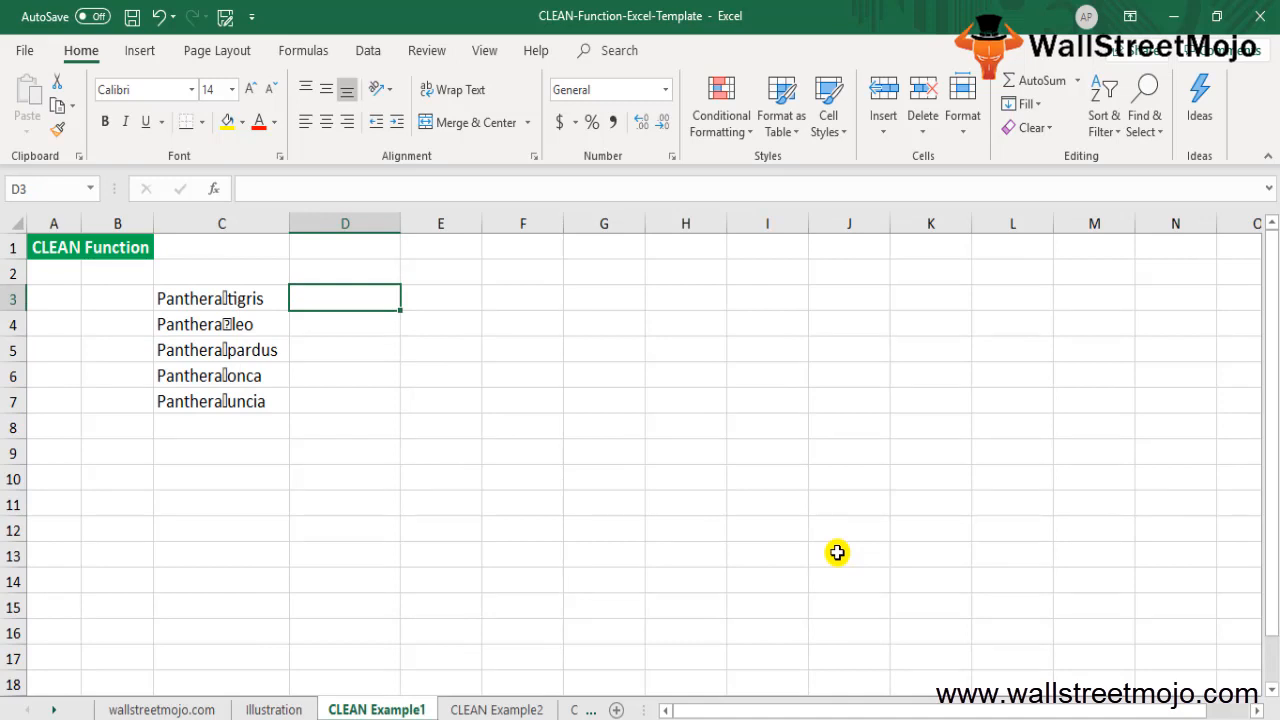
pyautogui.press('Left')
pyautogui.hotkey('shift', 'Down')
pyautogui.hotkey('shift', 'Down')
pyautogui.hotkey('shift', 'Down')
pyautogui.hotkey('shift', 'Down')
pyautogui.hotkey('shift', 'Down')
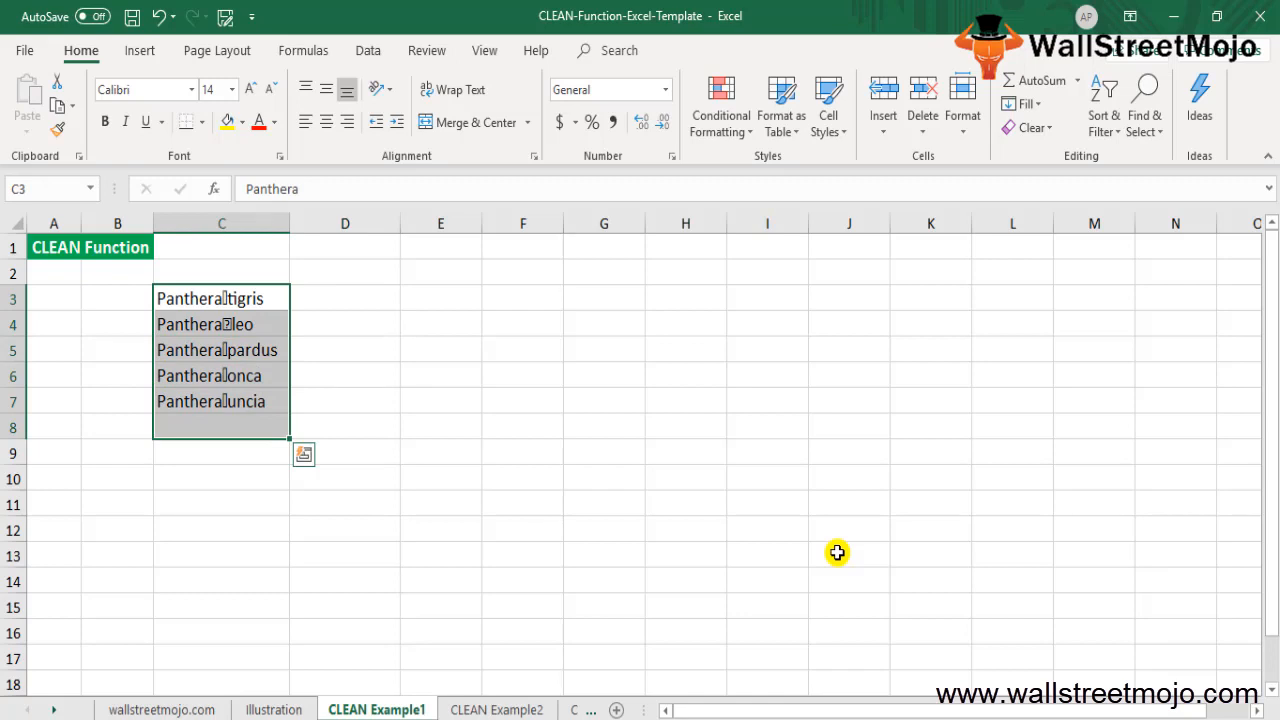
# Step: Enter the formula =CLEAN(C3) in cell D3 of the CLEAN Example1 sheet, beside the first Panthera name
pyautogui.press('Up')
pyautogui.press('Down')
pyautogui.press('Right')
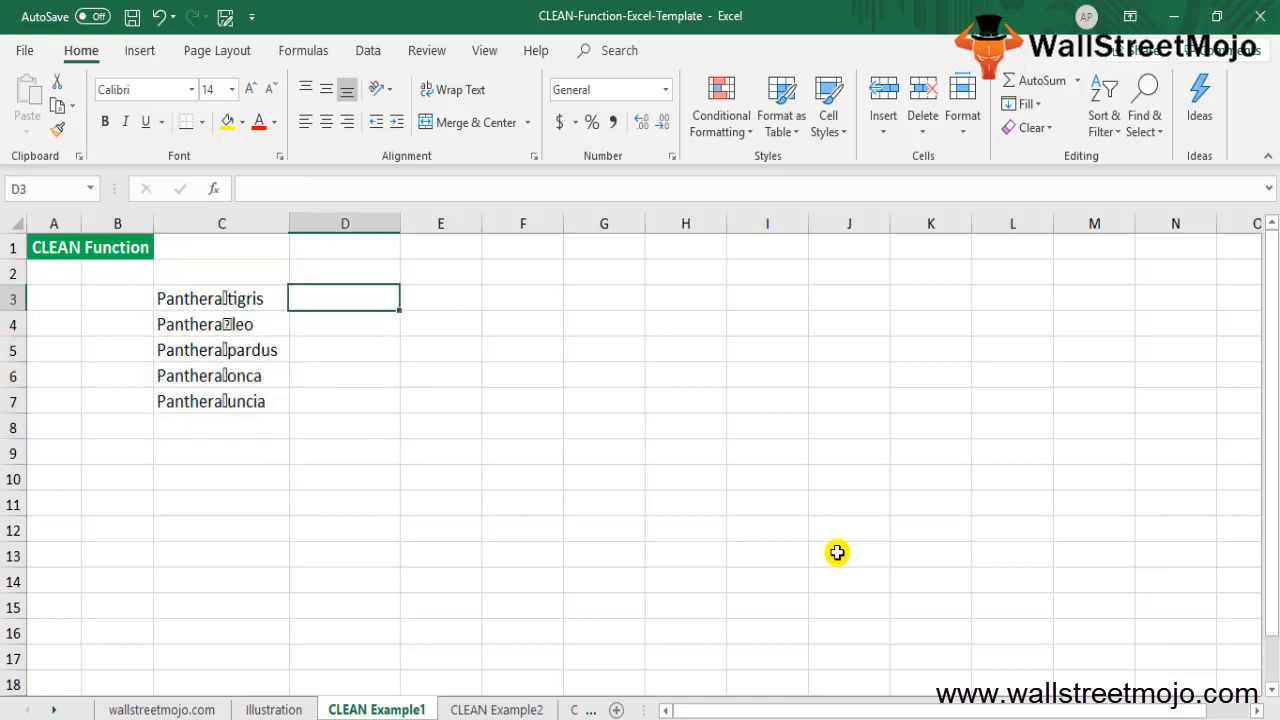
pyautogui.write('=clea')
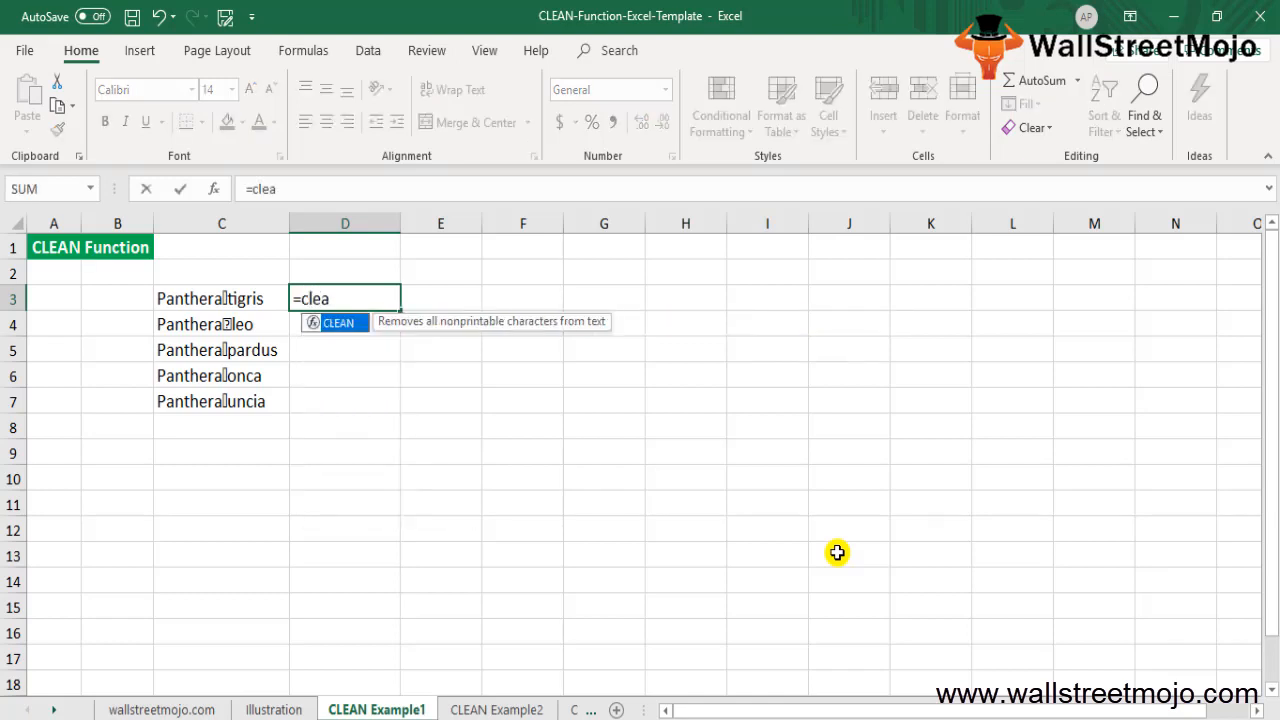
pyautogui.press('Tab')
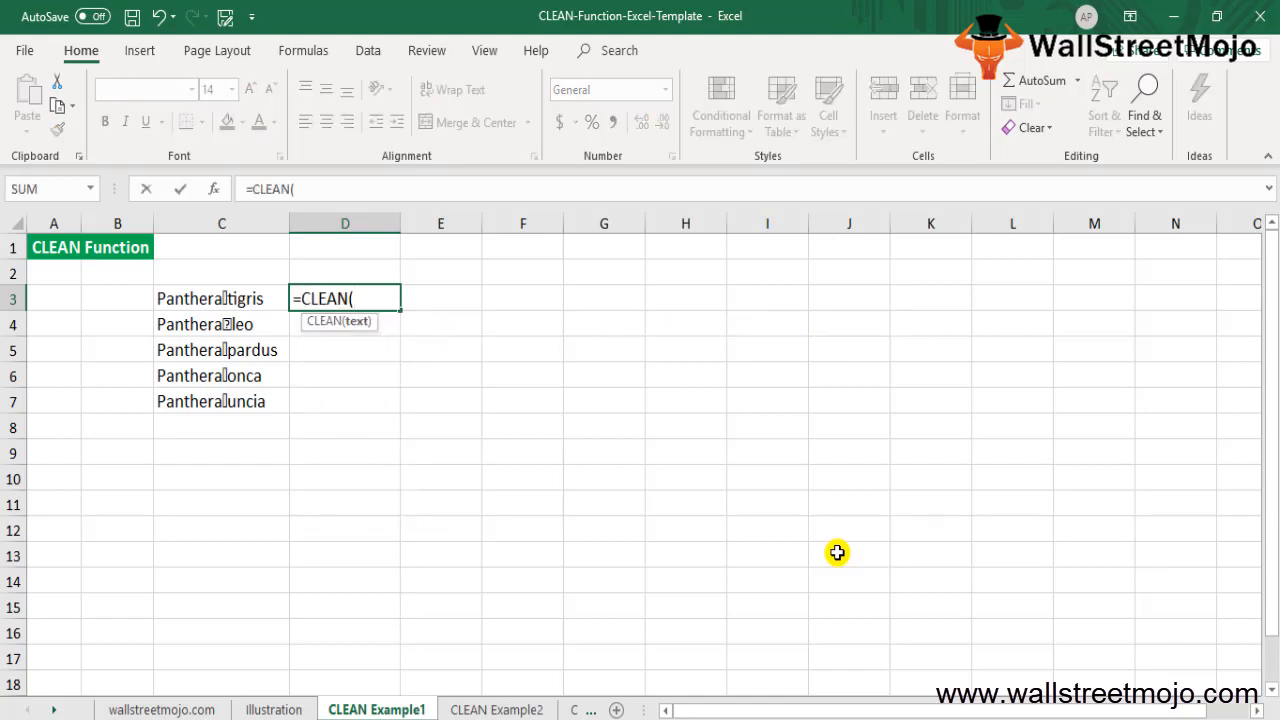
pyautogui.press('Left')
pyautogui.press('Return')
pyautogui.press('Up')
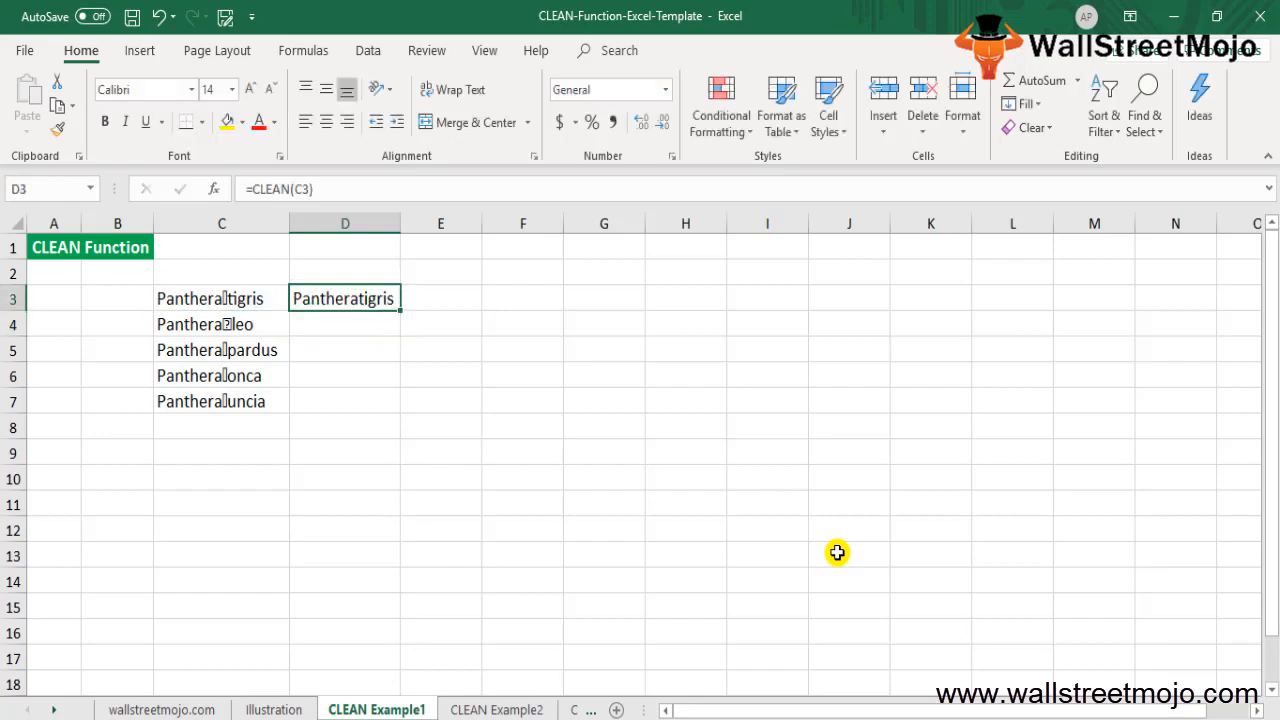
# Step: Fill the CLEAN formula from cell D3 down through D7 for the remaining Panthera names
pyautogui.press('Left')
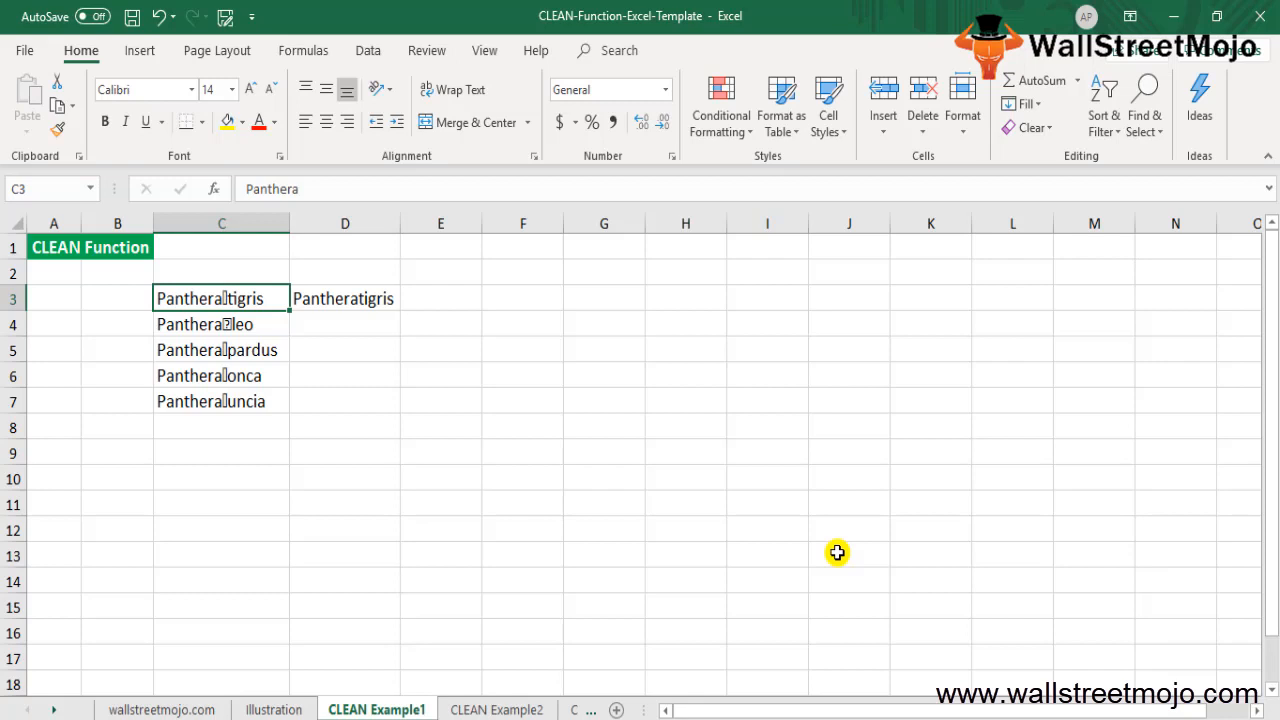
pyautogui.press('Right')
pyautogui.hotkey('shift', 'Down')
pyautogui.hotkey('shift', 'Down')
pyautogui.hotkey('shift', 'Down')
pyautogui.hotkey('shift', 'Down')
pyautogui.hotkey('ctrl', 'd')
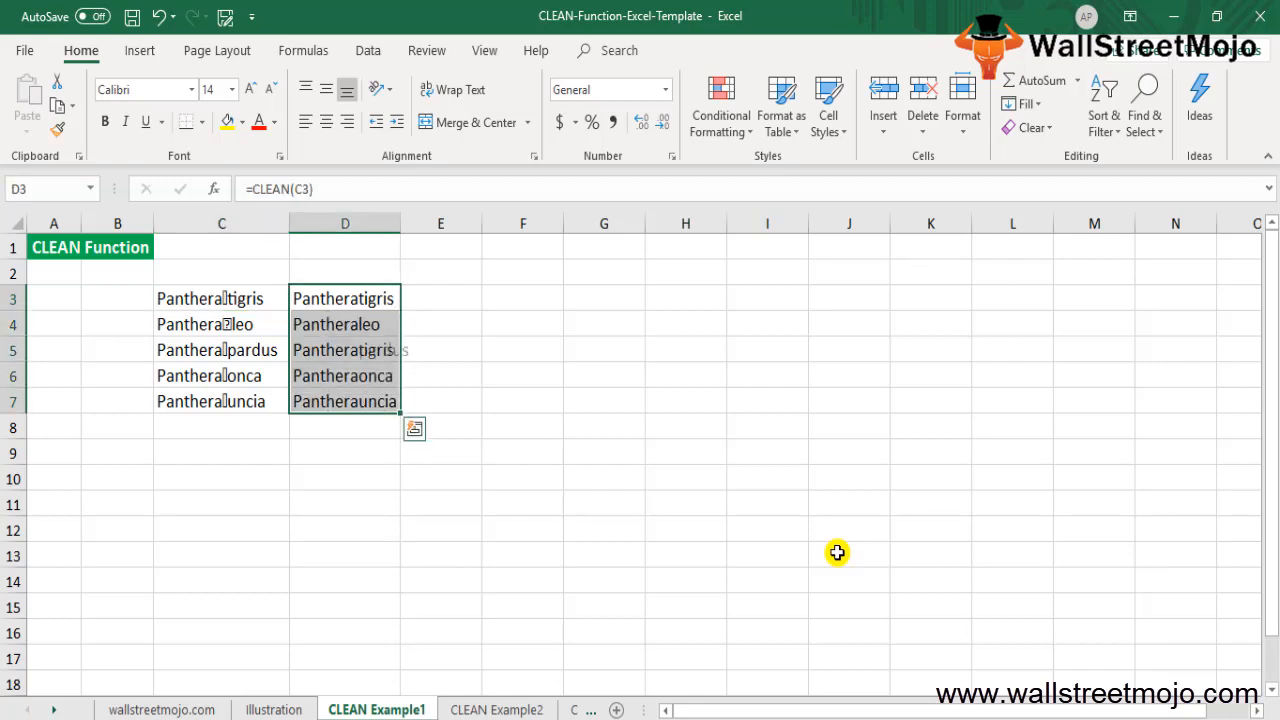
pyautogui.press('Down')
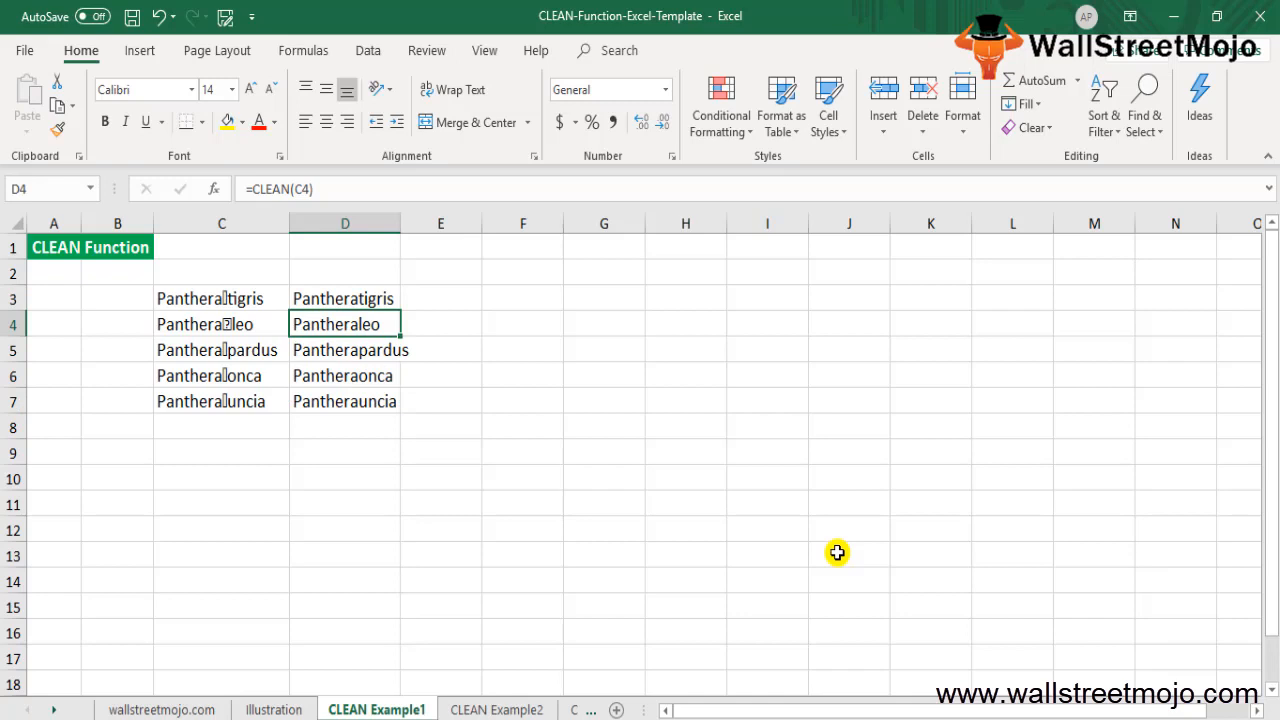
# Step: Switch to the CLEAN Example2 sheet and examine the conversation text in cells C3:C6
pyautogui.hotkey('ctrl', 'pagedown')
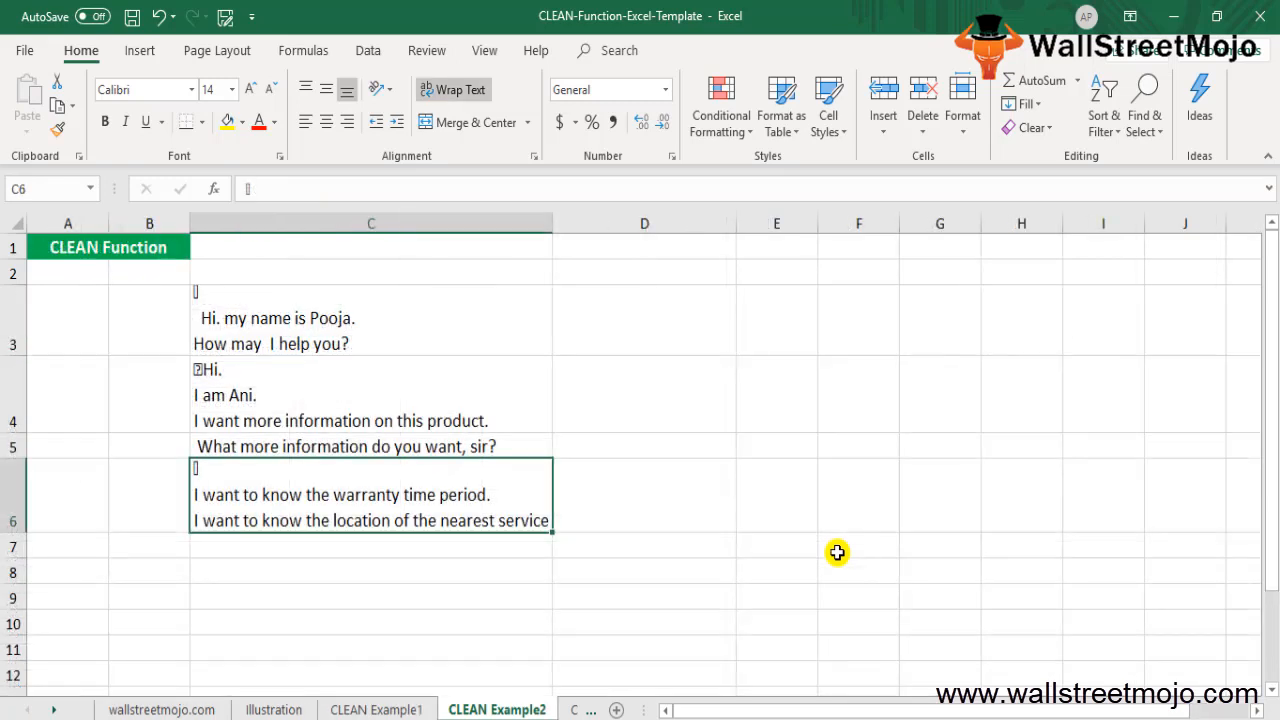
pyautogui.press('Up')
pyautogui.press('Up')
pyautogui.press('Up')
pyautogui.press('Up')
pyautogui.press('Down')
pyautogui.press('Right')
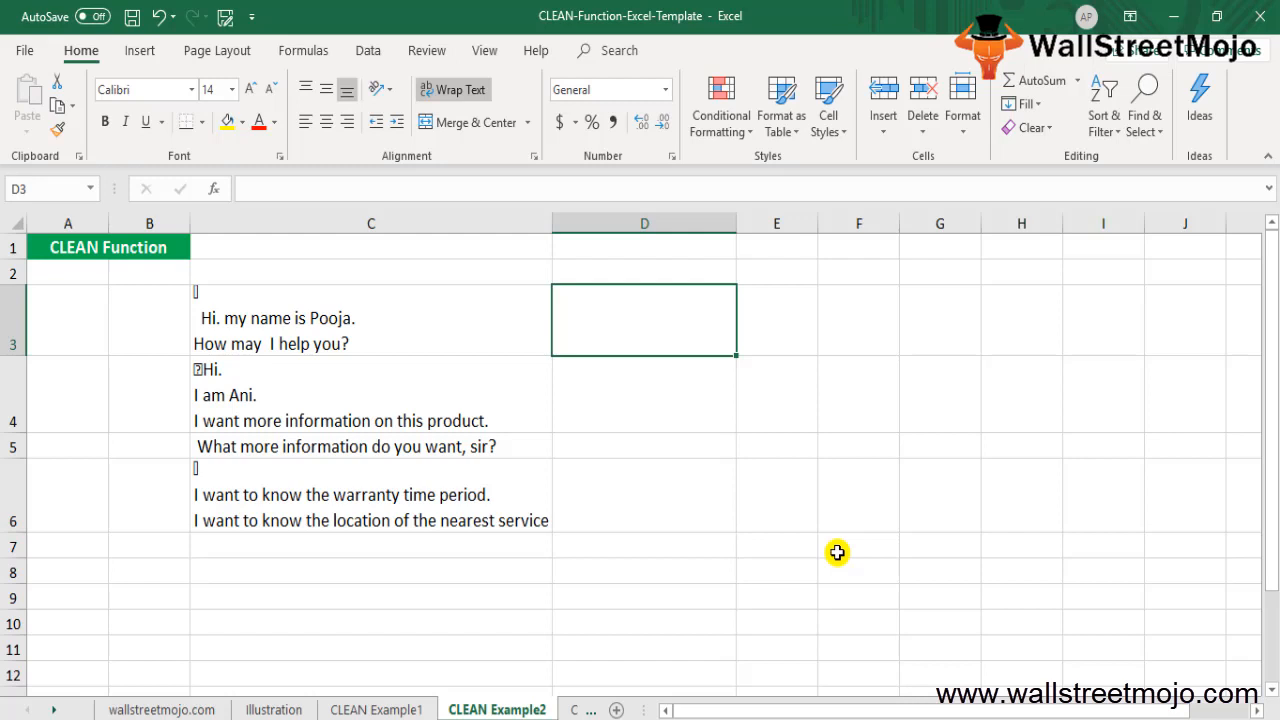
pyautogui.press('Left')
pyautogui.hotkey('shift', 'Down')
pyautogui.hotkey('shift', 'Down')
pyautogui.hotkey('shift', 'Down')
pyautogui.hotkey('shift', 'Down')
pyautogui.hotkey('shift', 'Down')
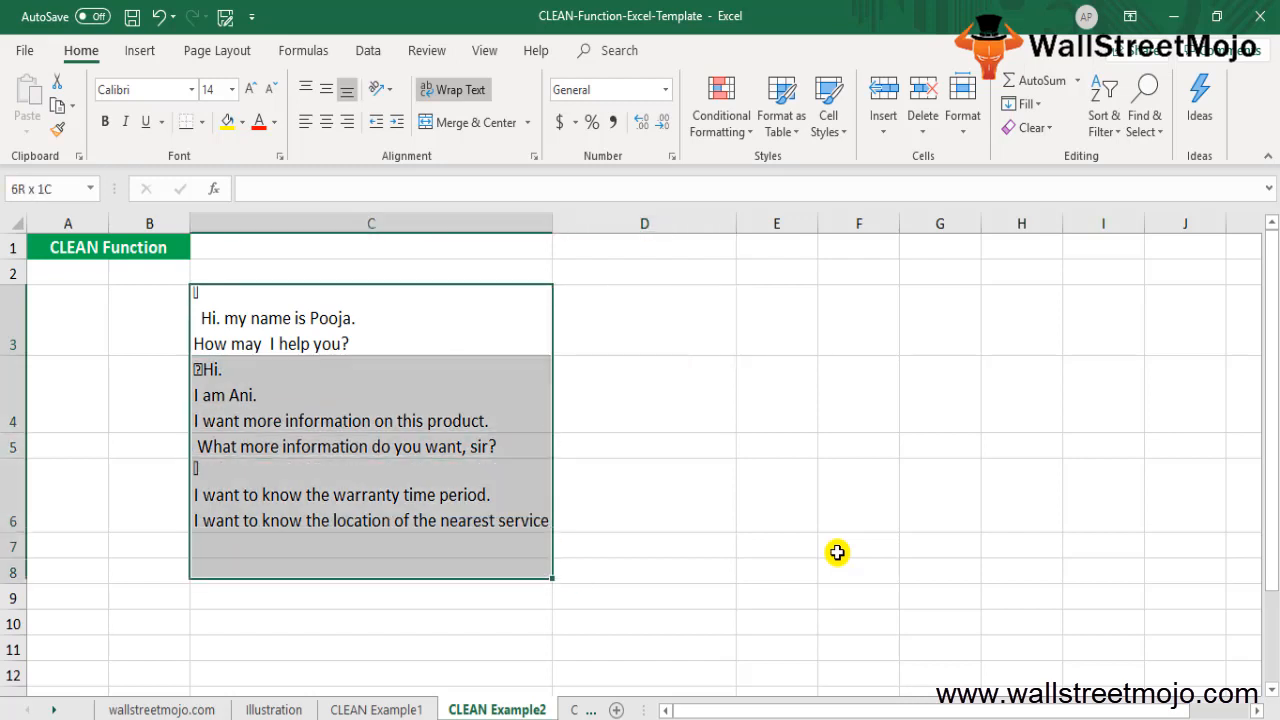
pyautogui.hotkey('shift', 'Up')
pyautogui.hotkey('shift', 'Up')
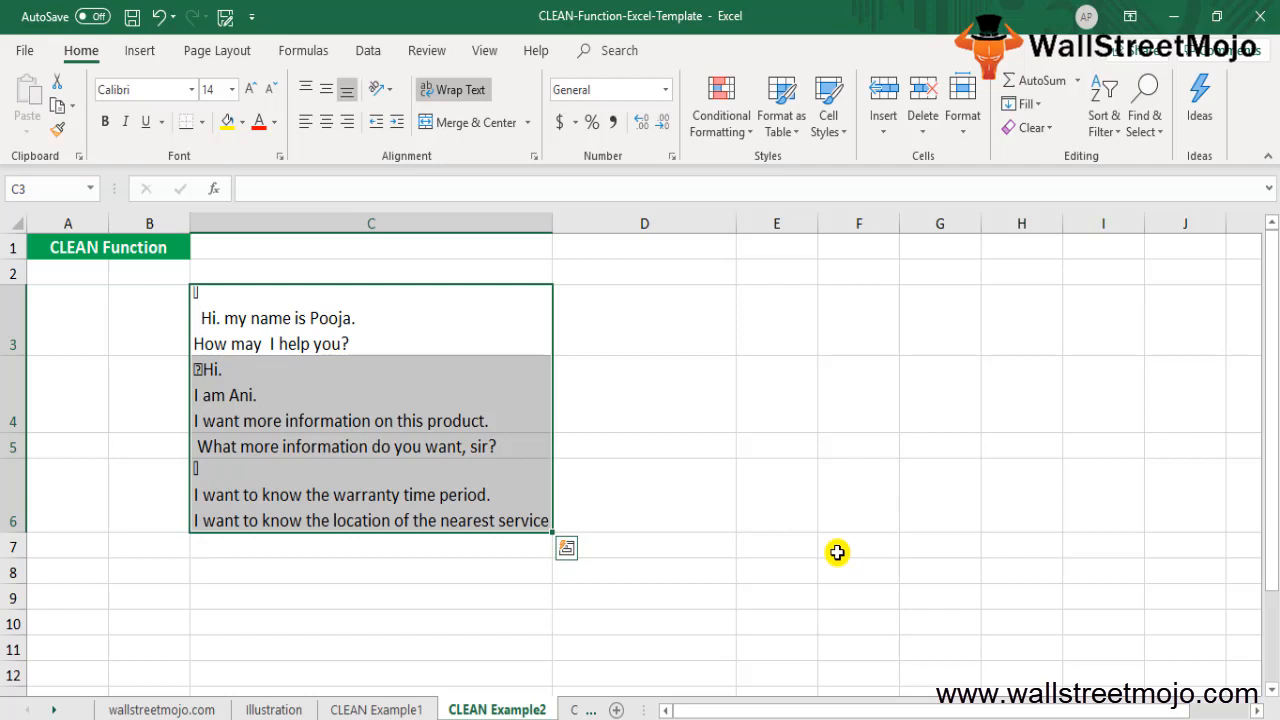
# Step: Enter the formula =TRIM(CLEAN(C3)) in cell D3 of the CLEAN Example2 sheet, beside the first conversation text
pyautogui.press('Right')
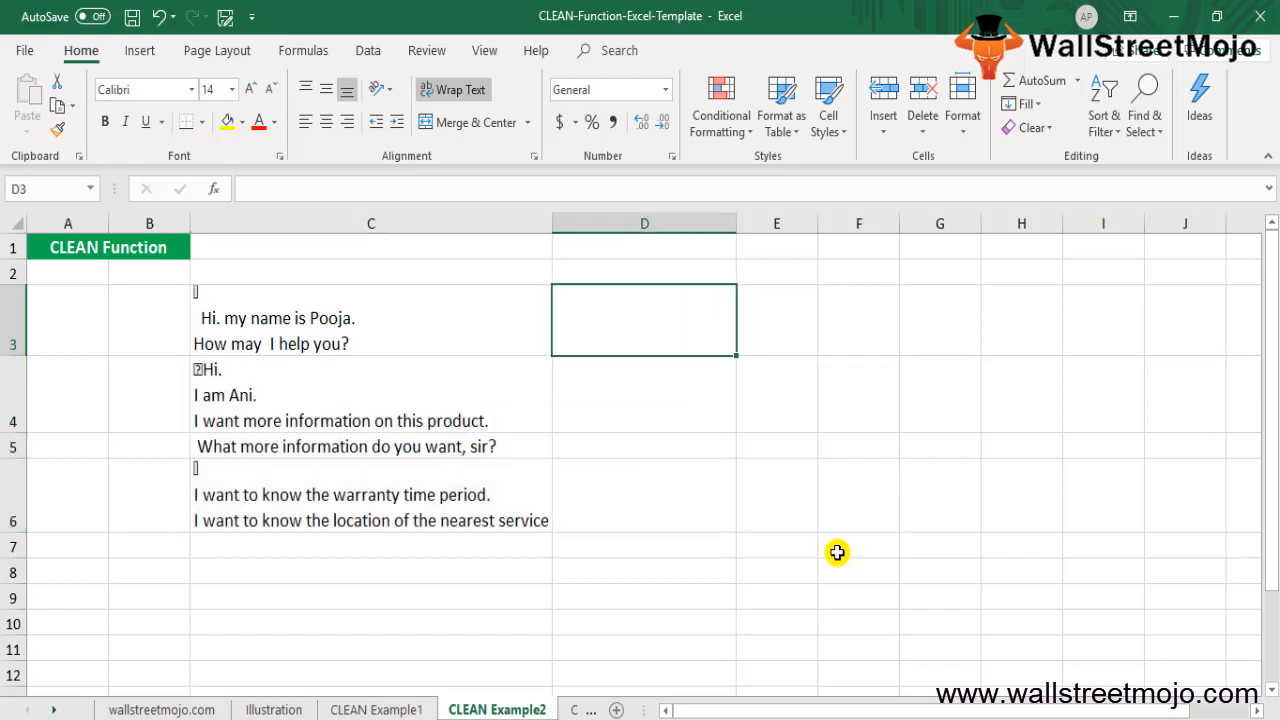
pyautogui.press('Left')
pyautogui.press('Left')
pyautogui.press('Right')
pyautogui.press('Right')
pyautogui.write('=')
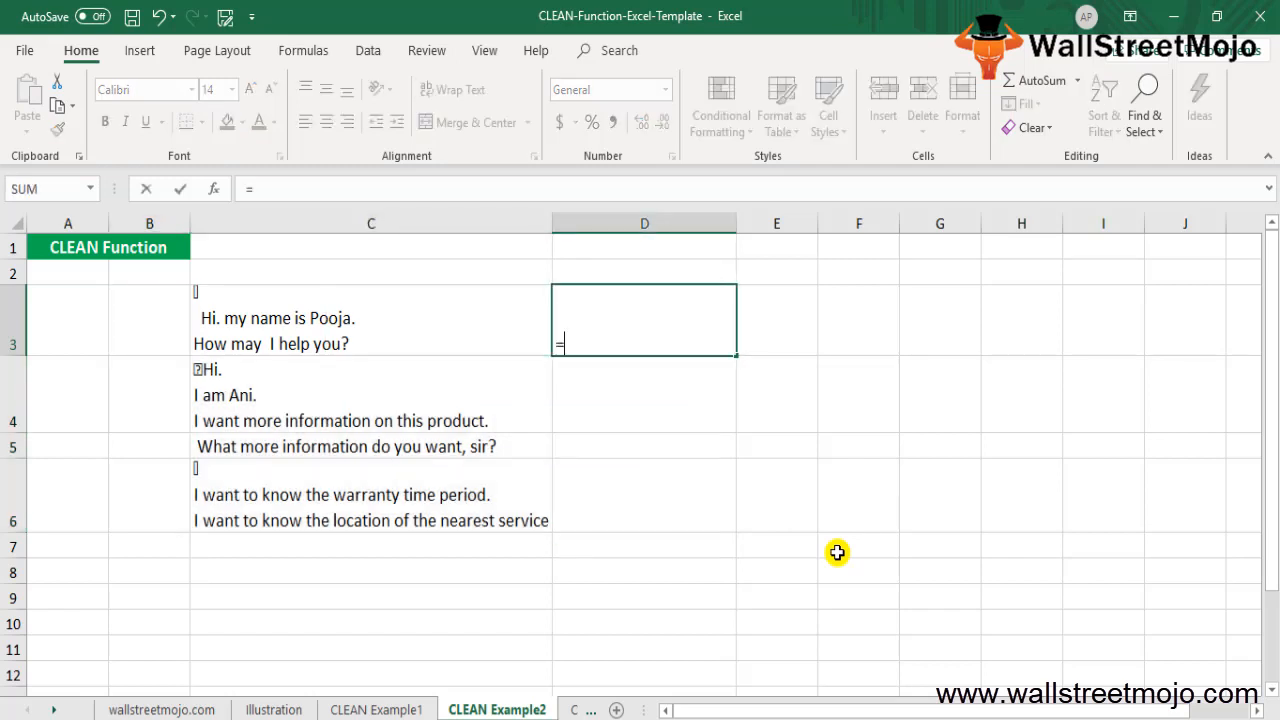
pyautogui.write('tri')
pyautogui.press('Tab')
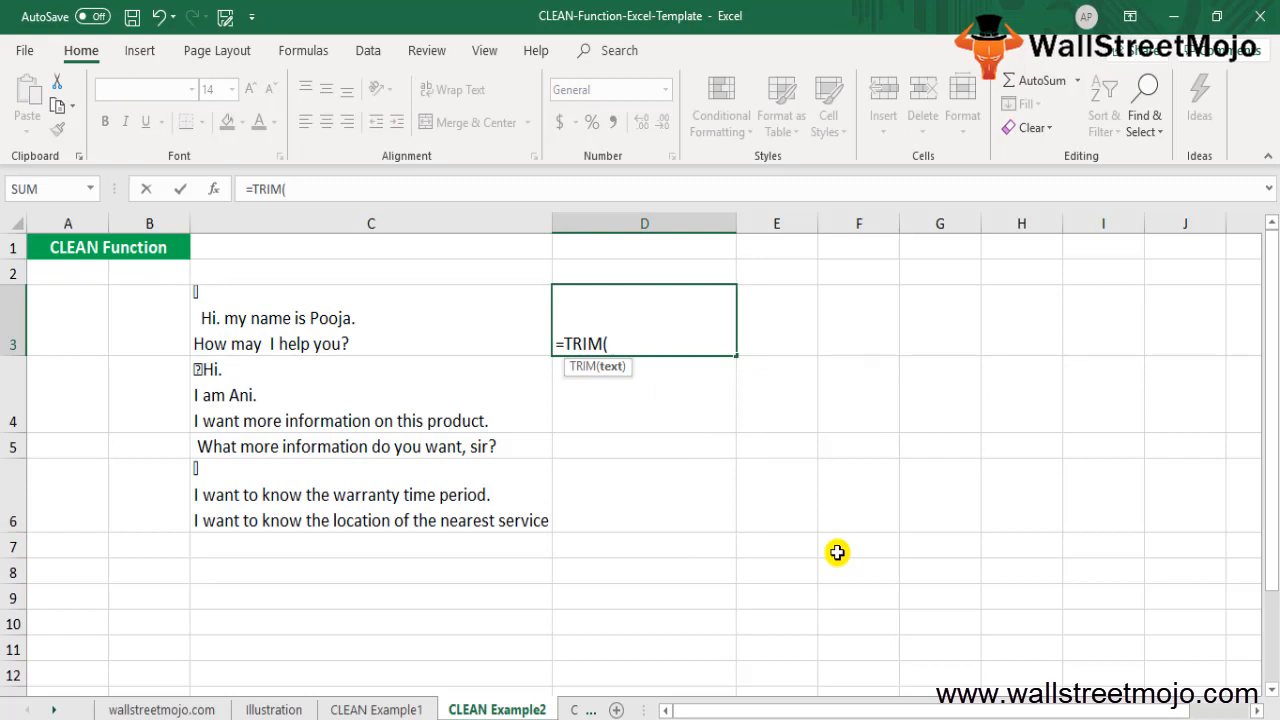
pyautogui.write('cl')
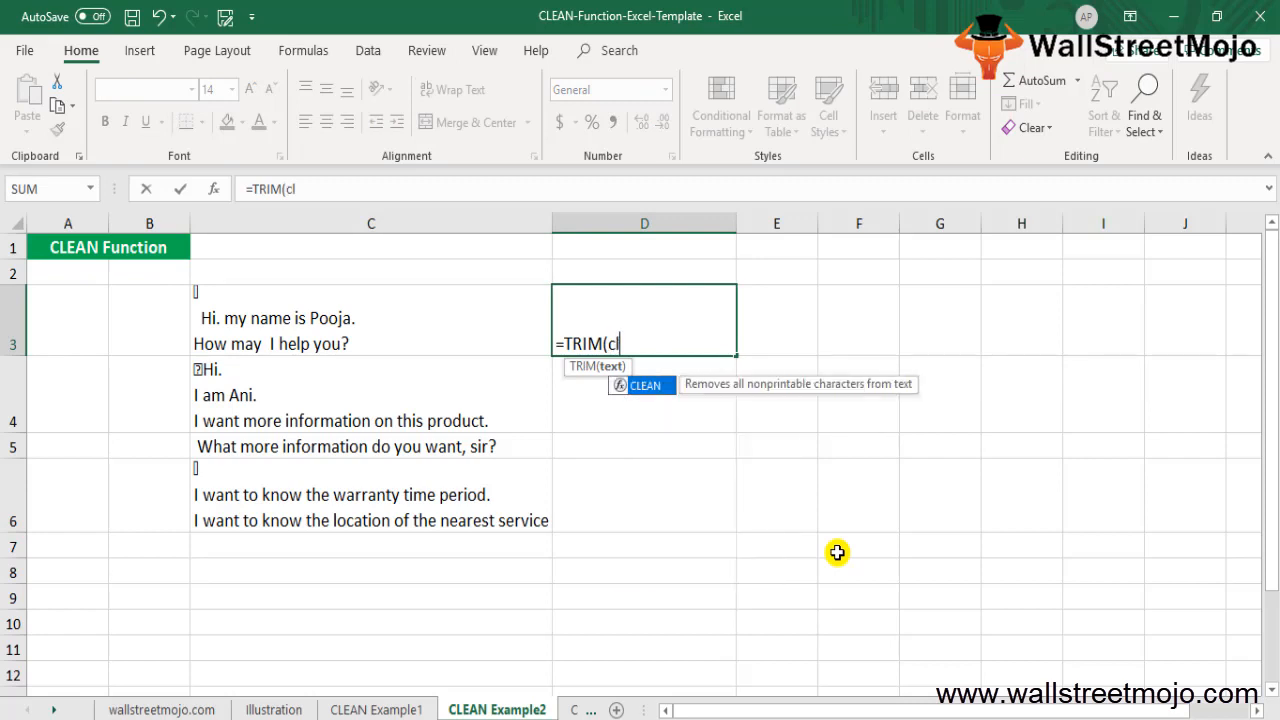
pyautogui.write('e')
pyautogui.press('Tab')
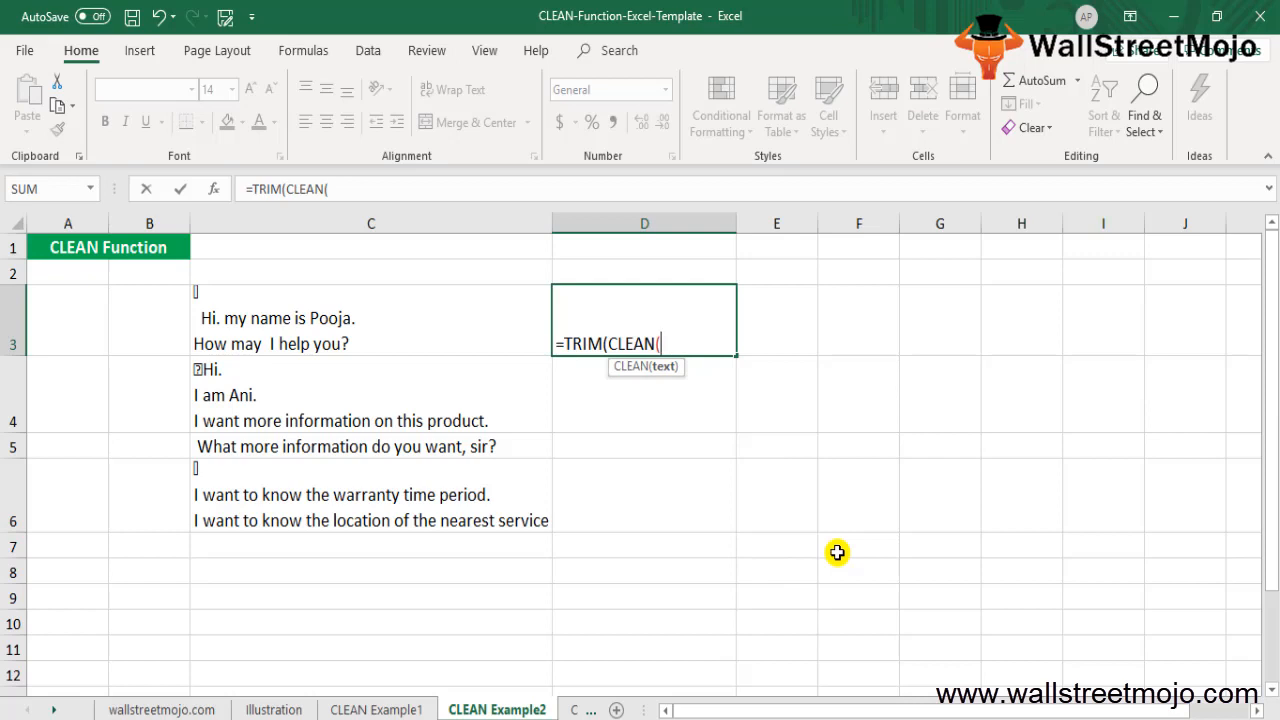
pyautogui.press('Left')
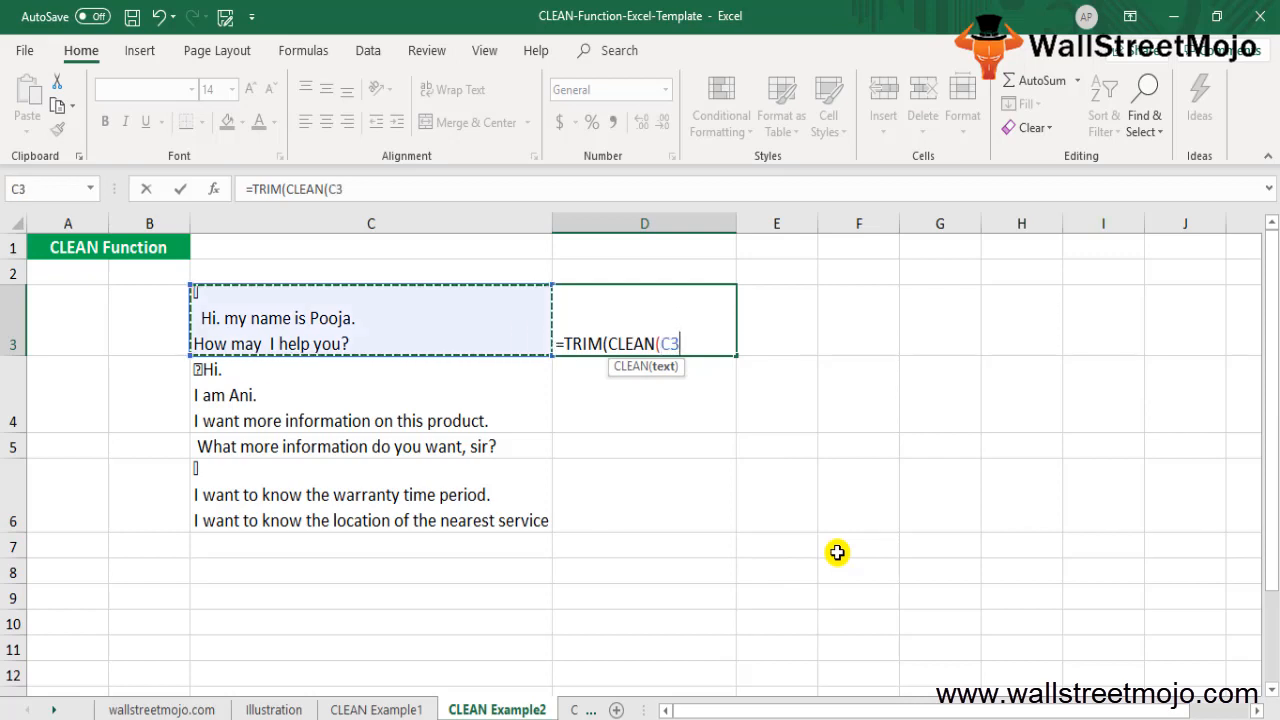
pyautogui.write(')')
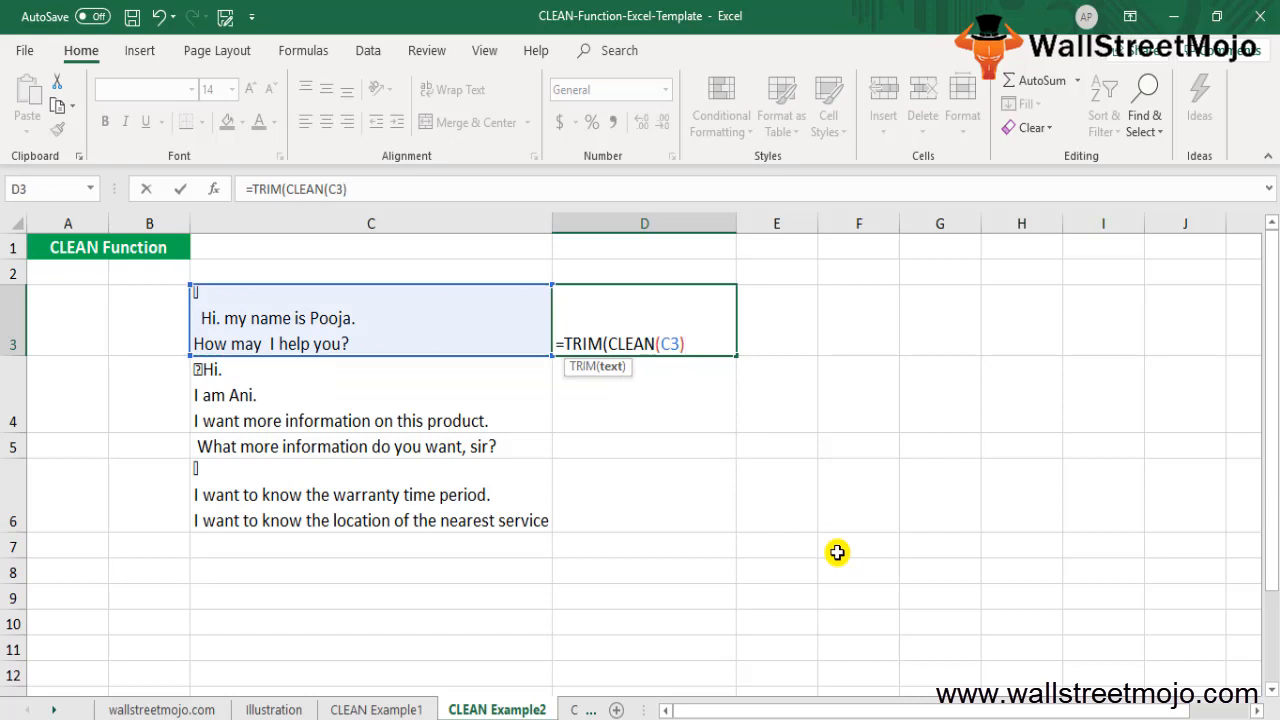
pyautogui.write('))')
pyautogui.press('Return')
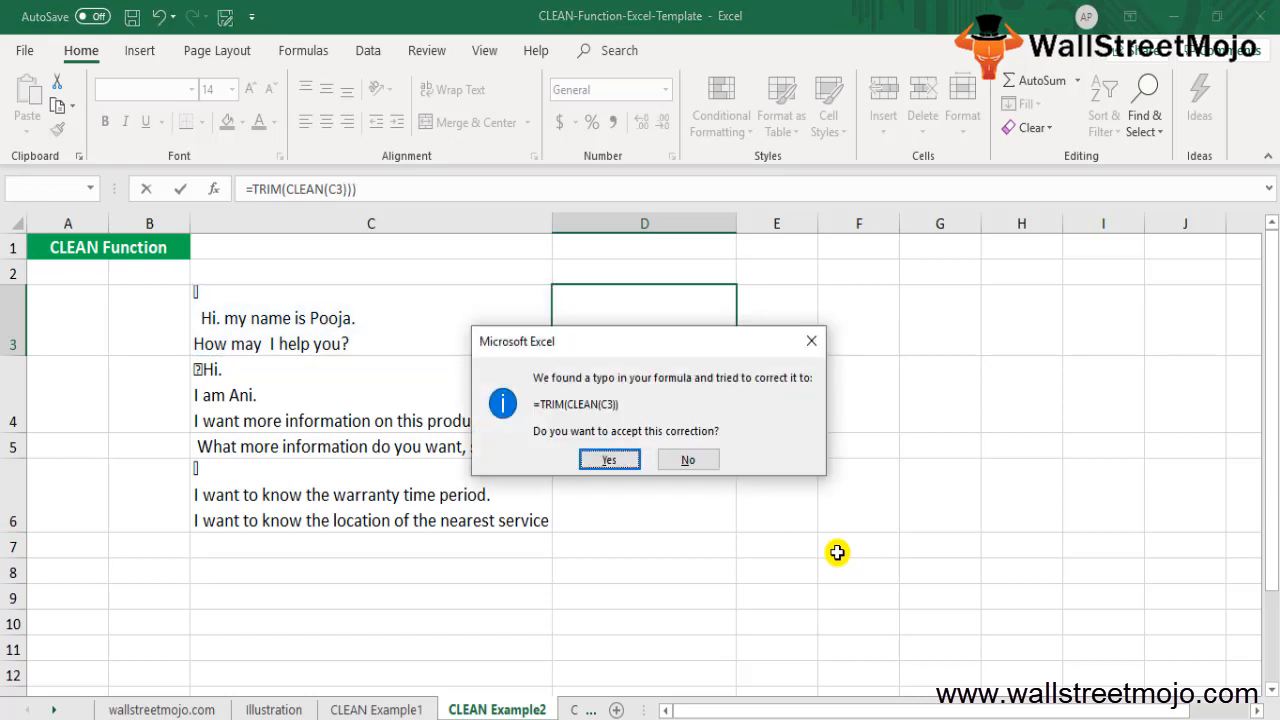
pyautogui.press('Return')
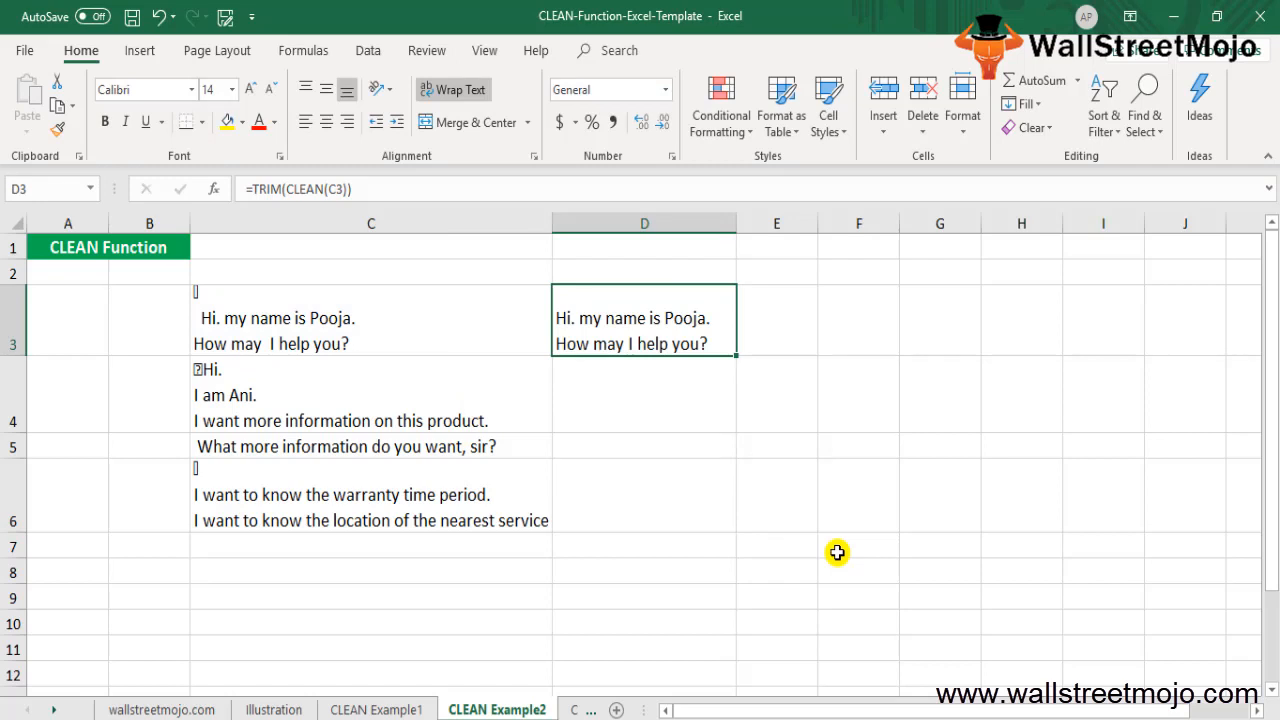
# Step: Fill the TRIM and CLEAN formula from cell D3 down through D6 for the remaining conversation texts
pyautogui.hotkey('shift', 'Down')
pyautogui.hotkey('shift', 'Down')
pyautogui.hotkey('shift', 'Down')
pyautogui.hotkey('shift', 'Down')
pyautogui.hotkey('shift', 'Up')
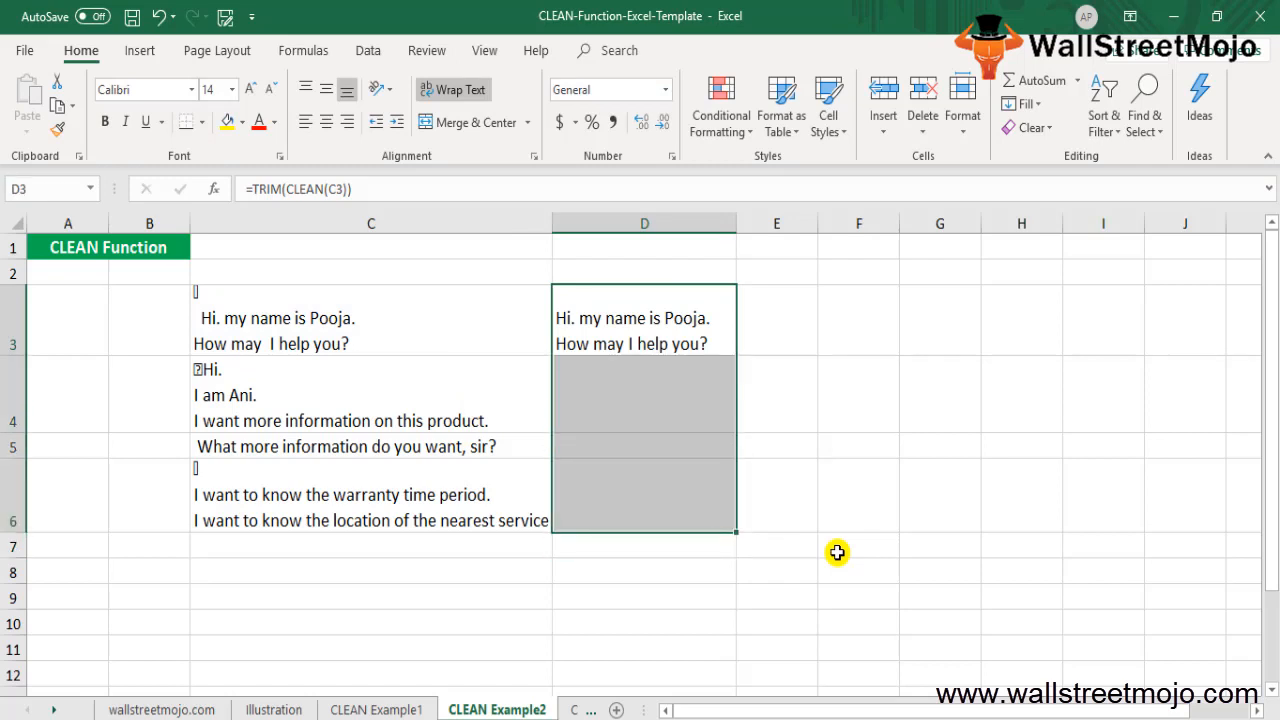
pyautogui.press('Left')
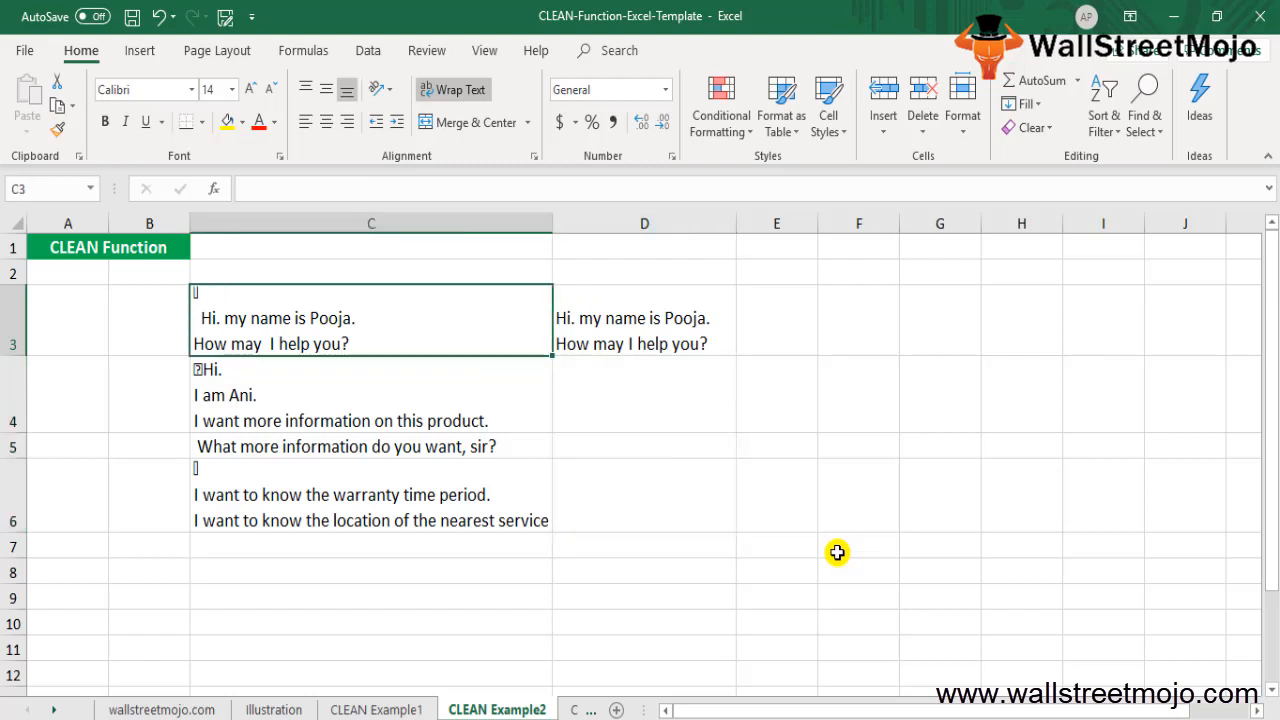
pyautogui.press('Right')
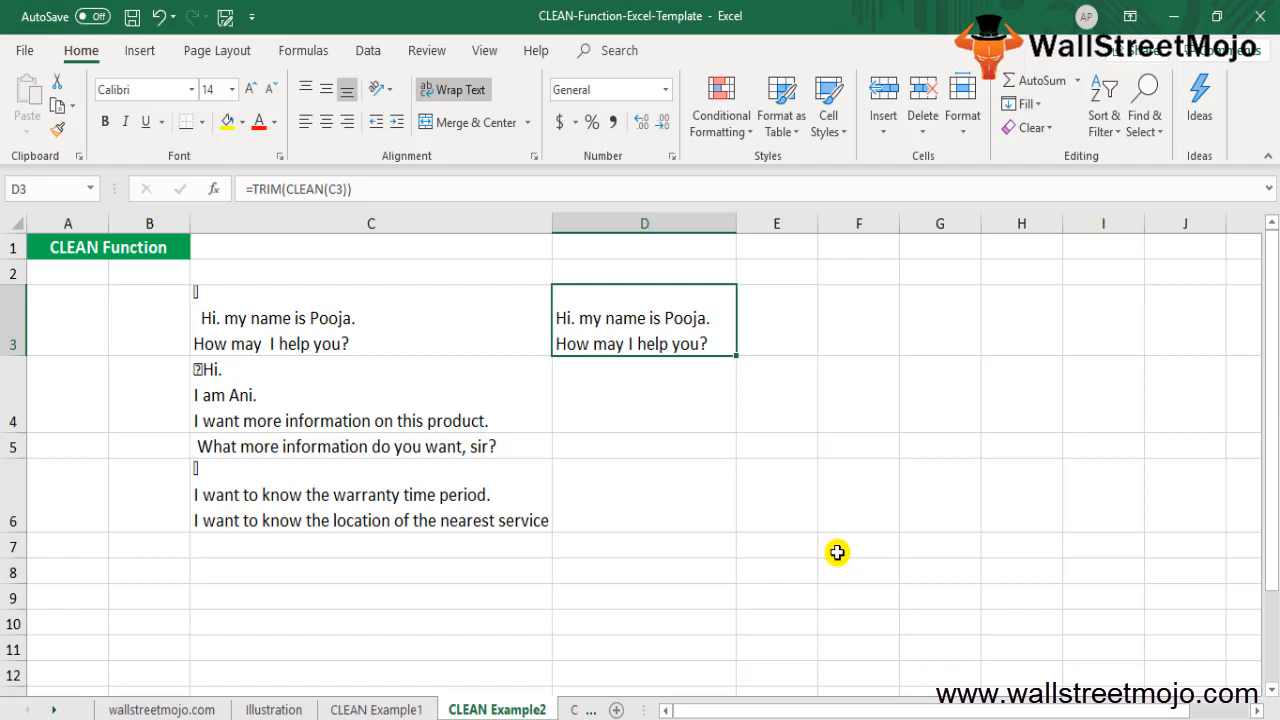
pyautogui.hotkey('shift', 'Down')
pyautogui.hotkey('shift', 'Down')
pyautogui.hotkey('shift', 'Down')
pyautogui.hotkey('shift', 'Down')
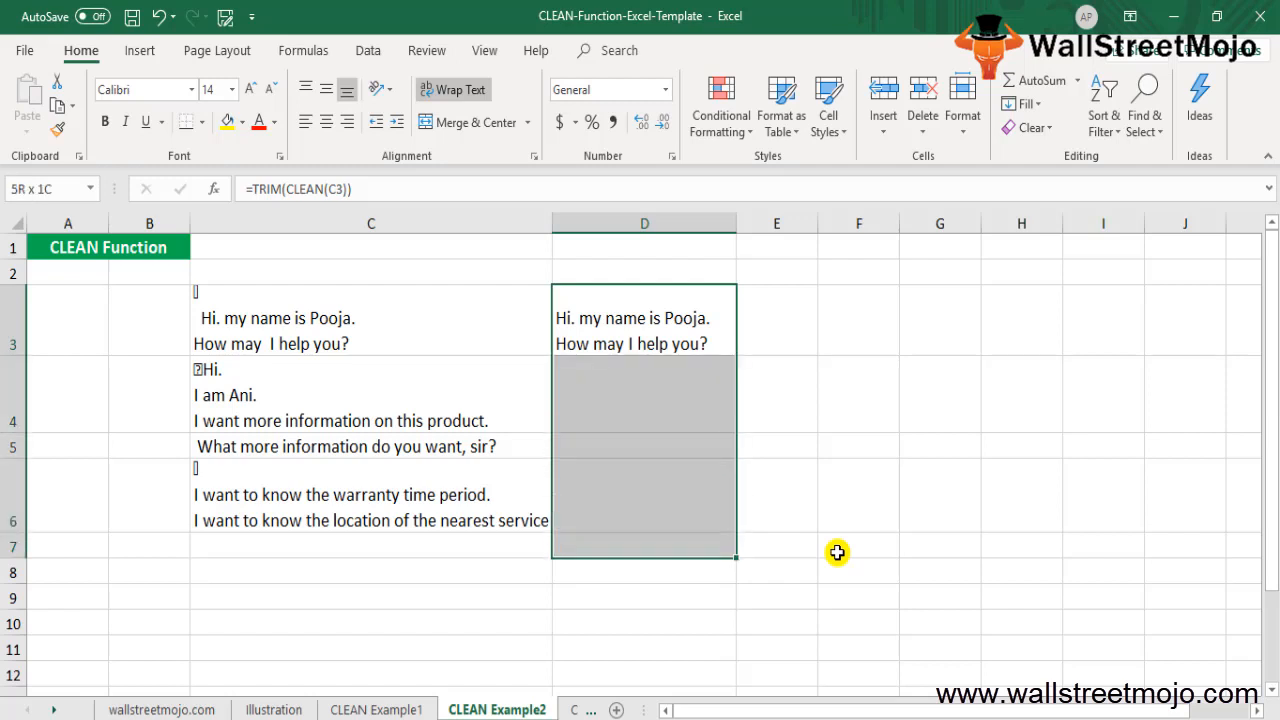
pyautogui.hotkey('shift', 'Up')
pyautogui.hotkey('ctrl', 'd')
pyautogui.press('Down')
pyautogui.press('Down')
pyautogui.press('Down')
pyautogui.press('Down')
pyautogui.press('Down')
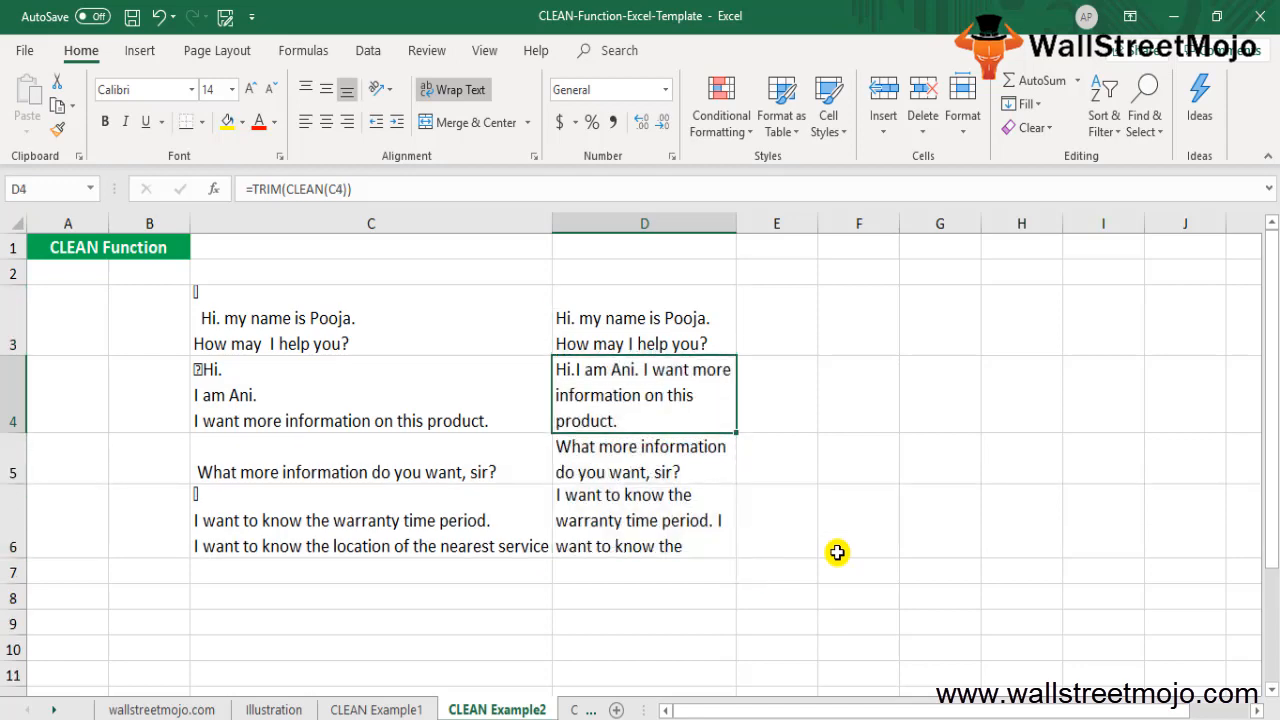
# Step: Switch to the CLEAN Example3 sheet and clear the existing formulas from cells D3:D6
pyautogui.hotkey('ctrl', 'pagedown')
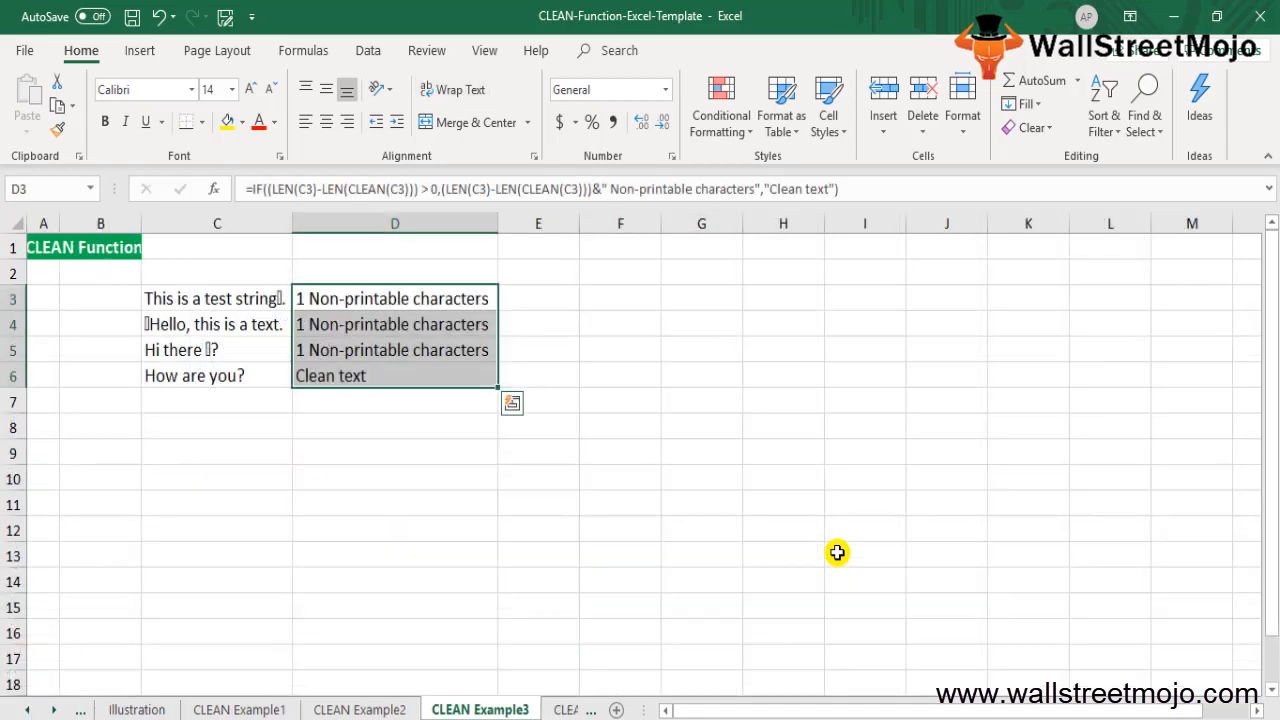
pyautogui.press('Left')
pyautogui.press('Down')
pyautogui.press('Down')
pyautogui.hotkey('ctrl', 'pagedown')
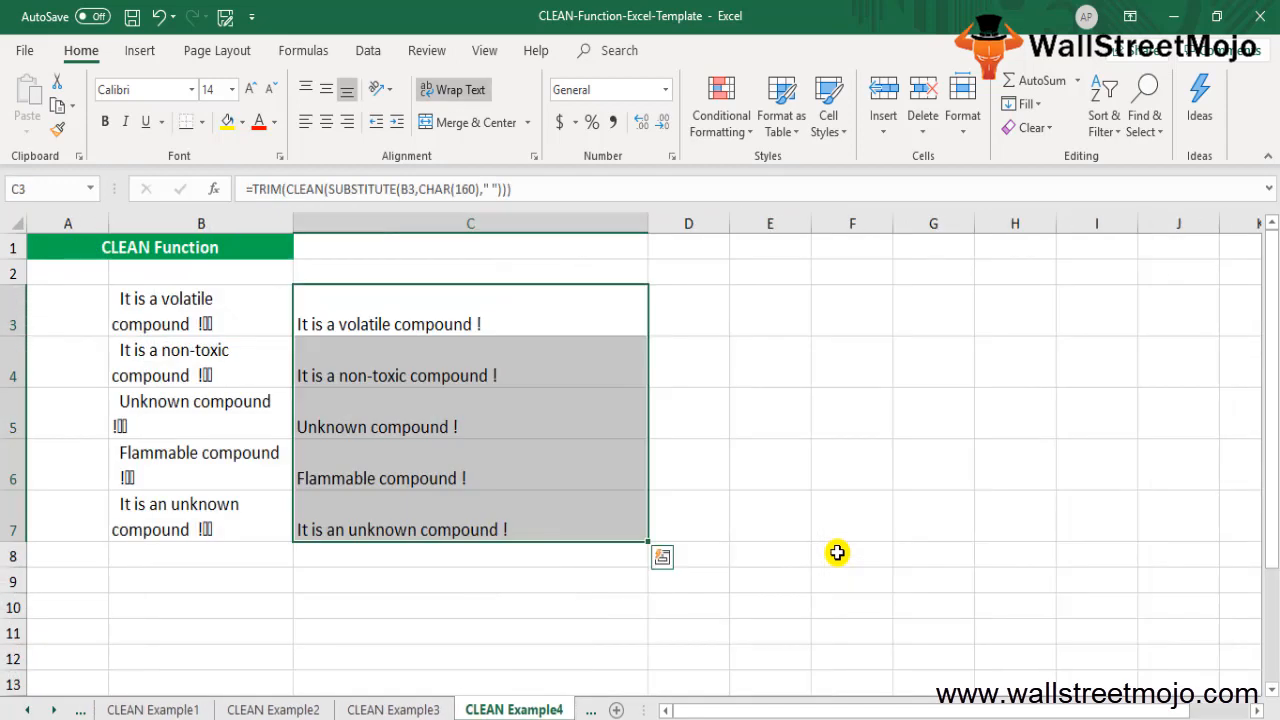
pyautogui.hotkey('ctrl', 'pageup')
pyautogui.press('Up')
pyautogui.press('Up')
pyautogui.press('Right')
pyautogui.press('Right')
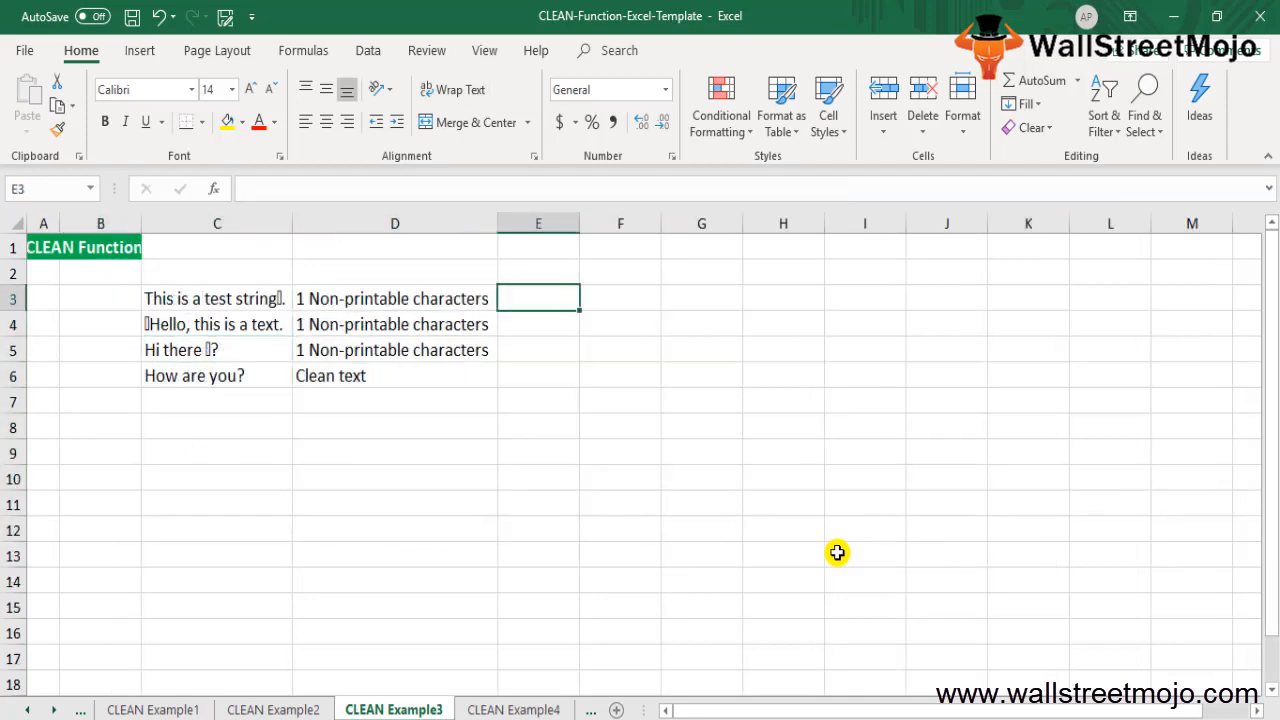
pyautogui.press('Left')
pyautogui.hotkey('shift', 'Down')
pyautogui.hotkey('shift', 'Down')
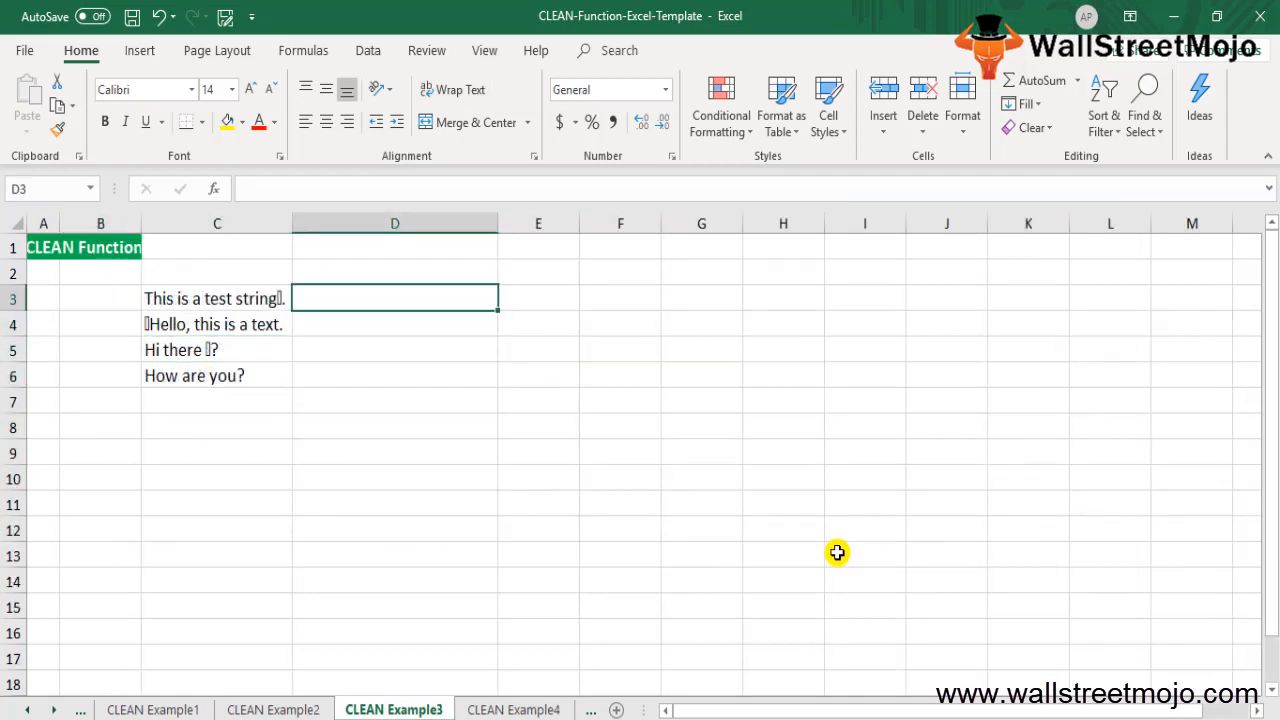
# Step: Enter the formula =CLEAN(C3) in cell D3 of the CLEAN Example3 sheet, beside the test string
pyautogui.press('Left')
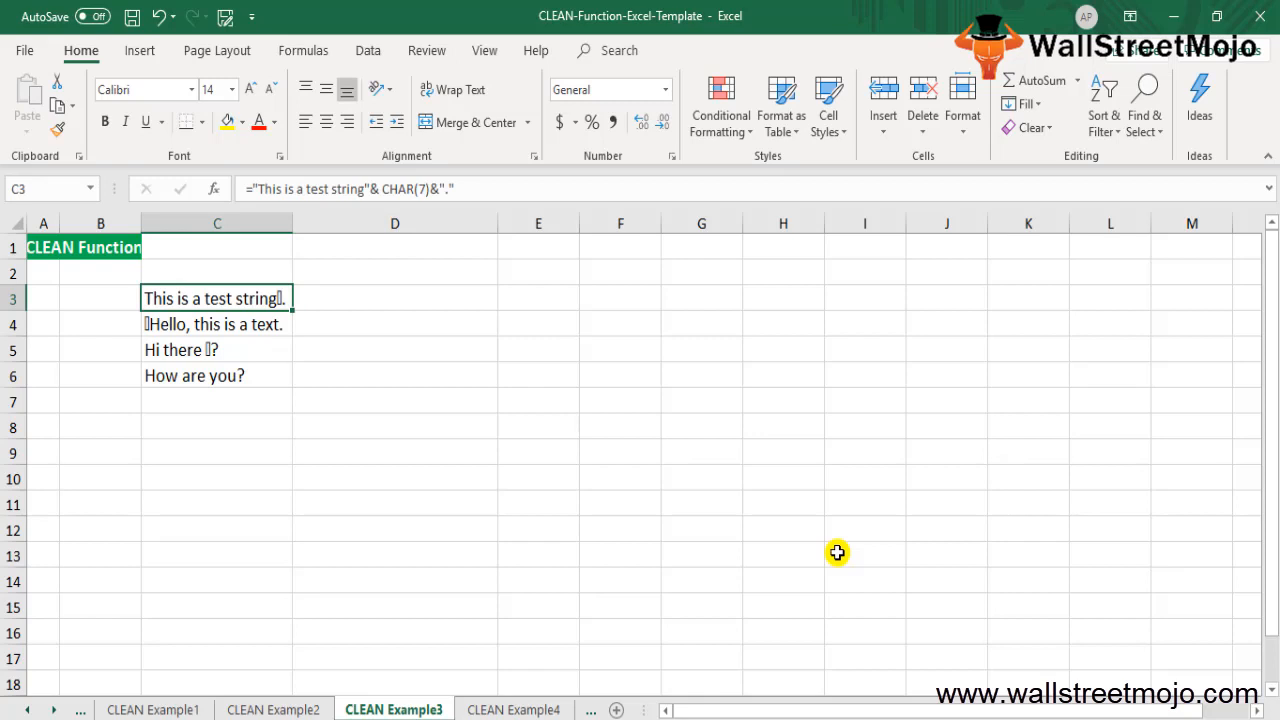
pyautogui.press('Right')
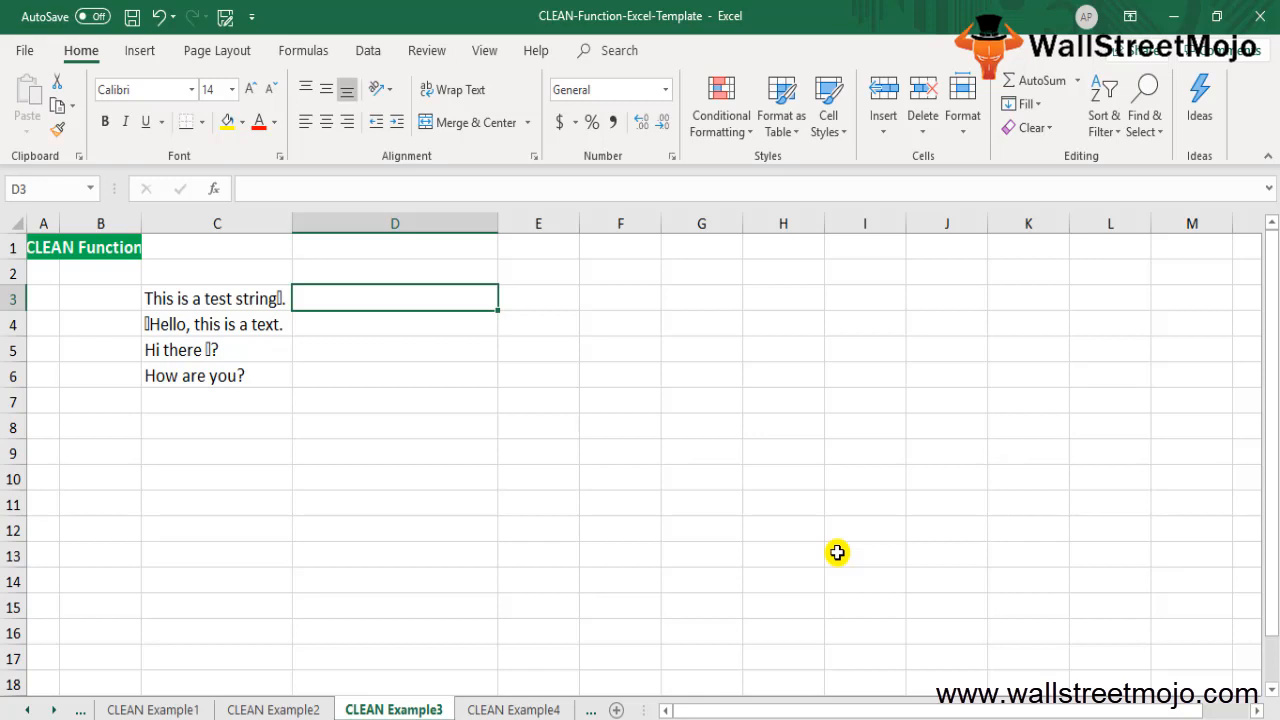
pyautogui.press('Left')
pyautogui.press('Right')
pyautogui.write('=cle')
pyautogui.press('Tab')
pyautogui.press('Left')
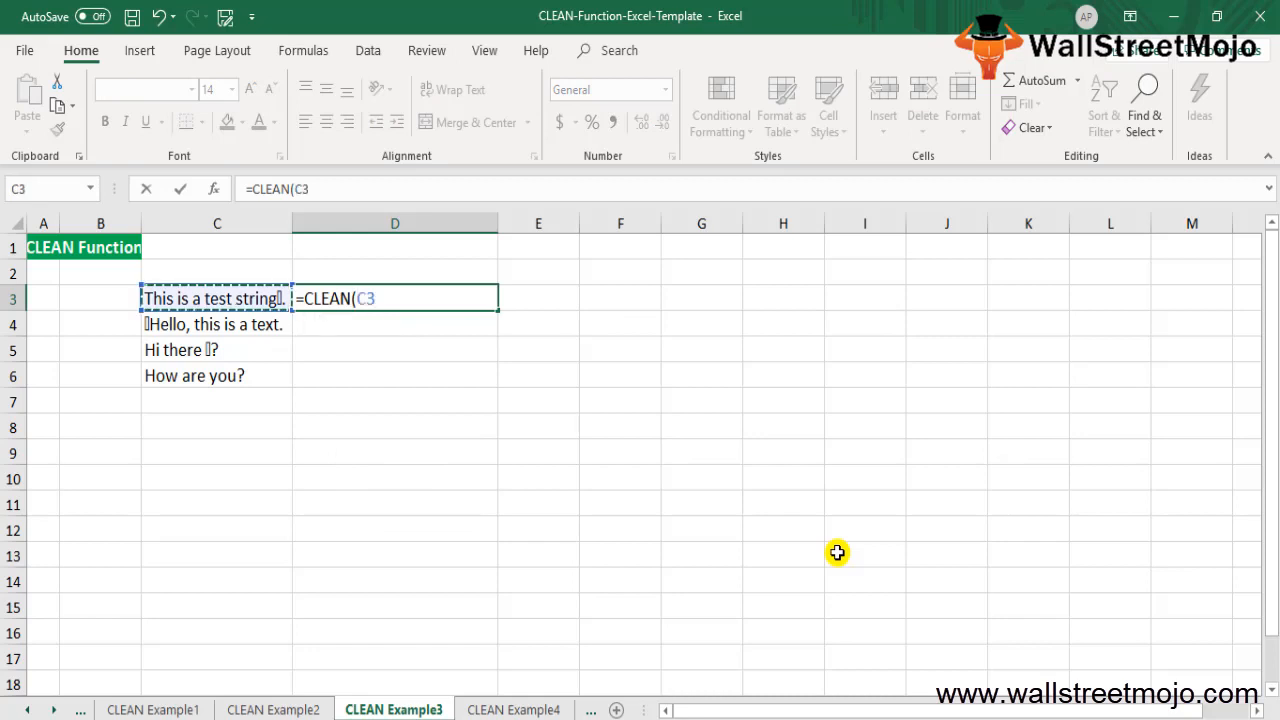
pyautogui.hotkey('ctrl', 'Return')
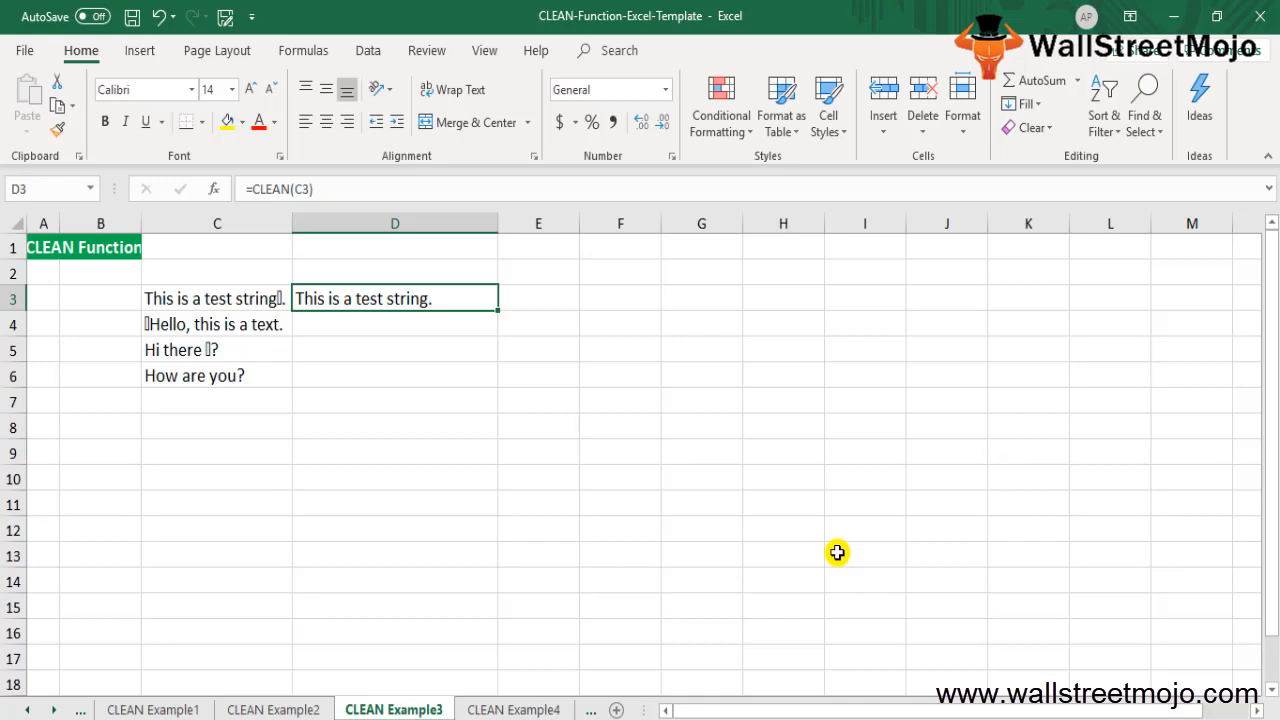
# Step: Fill the CLEAN formula from cell D3 down through D6 on the CLEAN Example3 sheet
pyautogui.hotkey('shift', 'Down')
pyautogui.hotkey('shift', 'Down')
pyautogui.hotkey('shift', 'Down')
pyautogui.hotkey('ctrl', 'd')
pyautogui.press('Down')
pyautogui.press('Down')
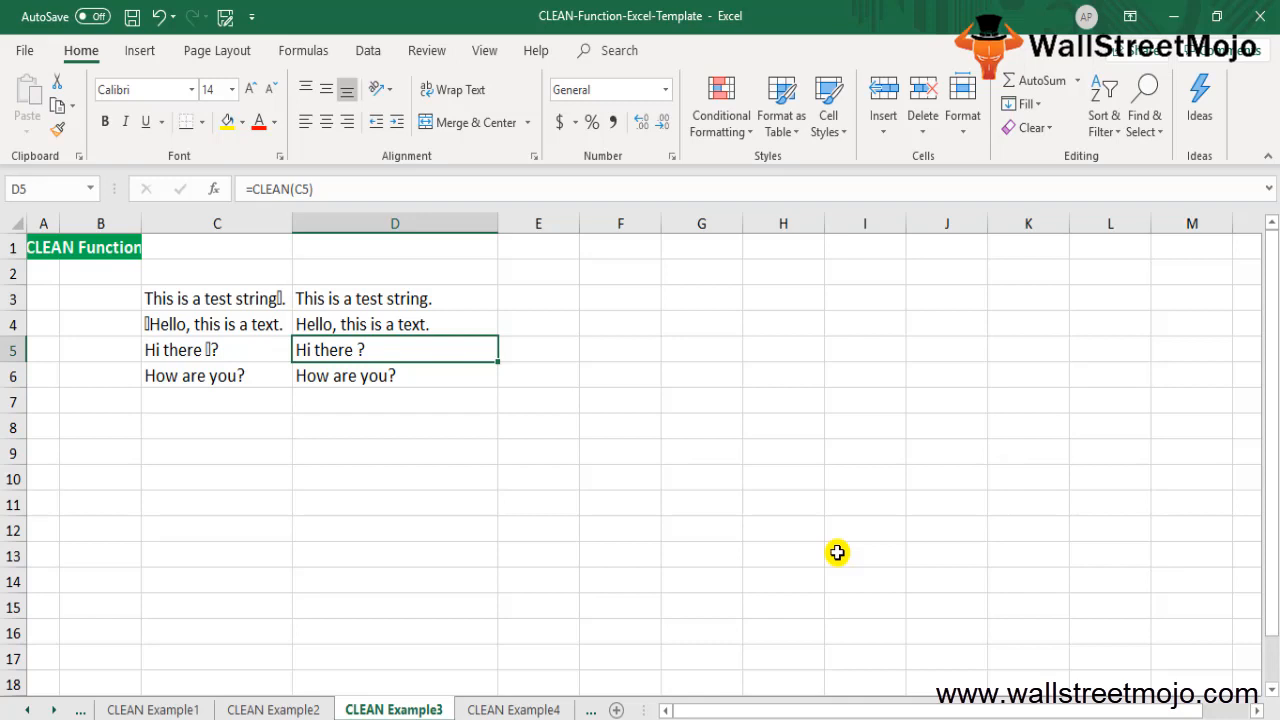
# Step: Switch to the CLEAN Example4 sheet and clear the existing formulas from cells C3:C7
pyautogui.hotkey('ctrl', 'pagedown')
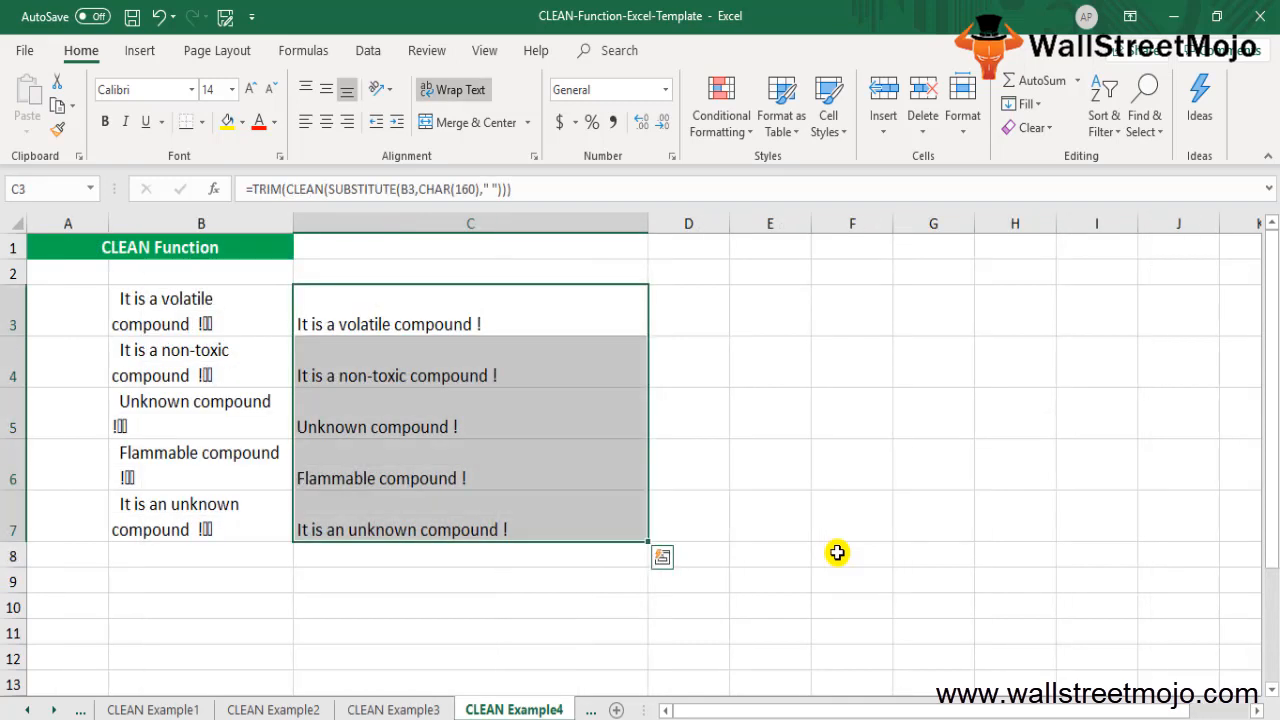
pyautogui.press('Left')
pyautogui.press('Right')
pyautogui.hotkey('ctrl', 'shift', 'Down')
pyautogui.press('Delete')
pyautogui.press('Down')
pyautogui.press('Up')
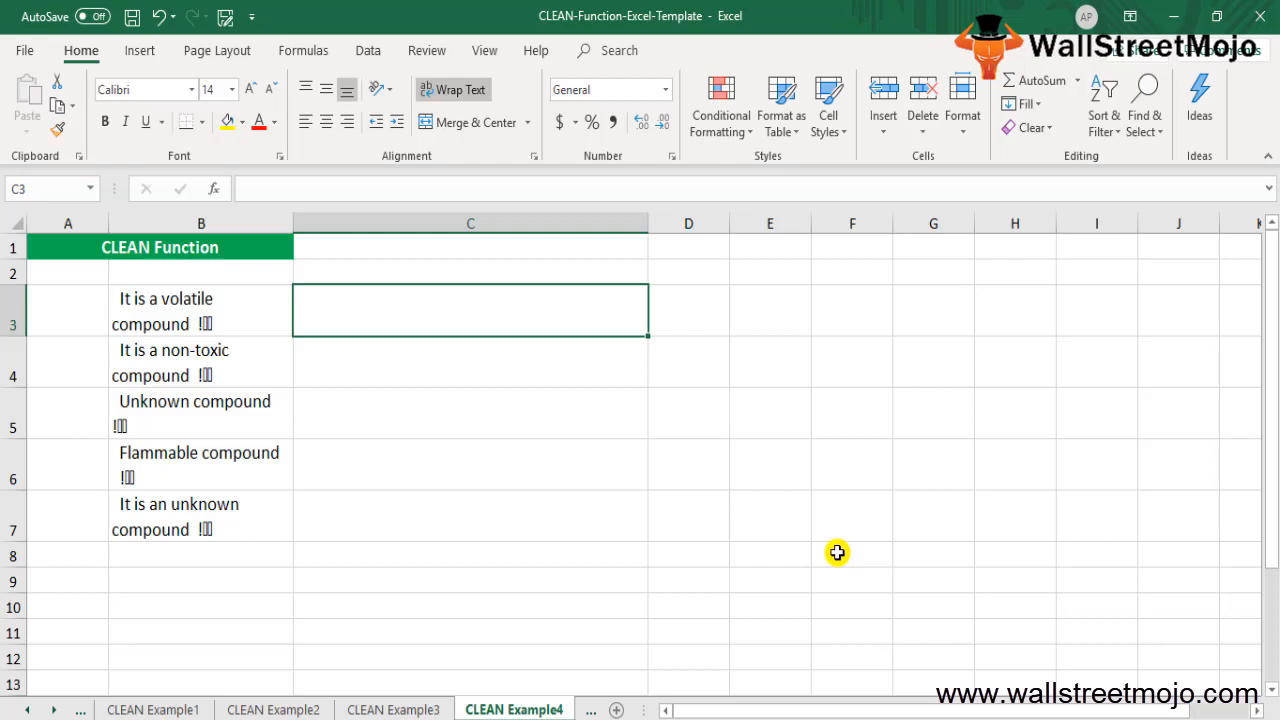
# Step: Enter the formula =TRIM(CLEAN(SUBSTITUTE(B3,CHAR(160),"."))) in cell C3 of the CLEAN Example4 sheet
pyautogui.press('Left')
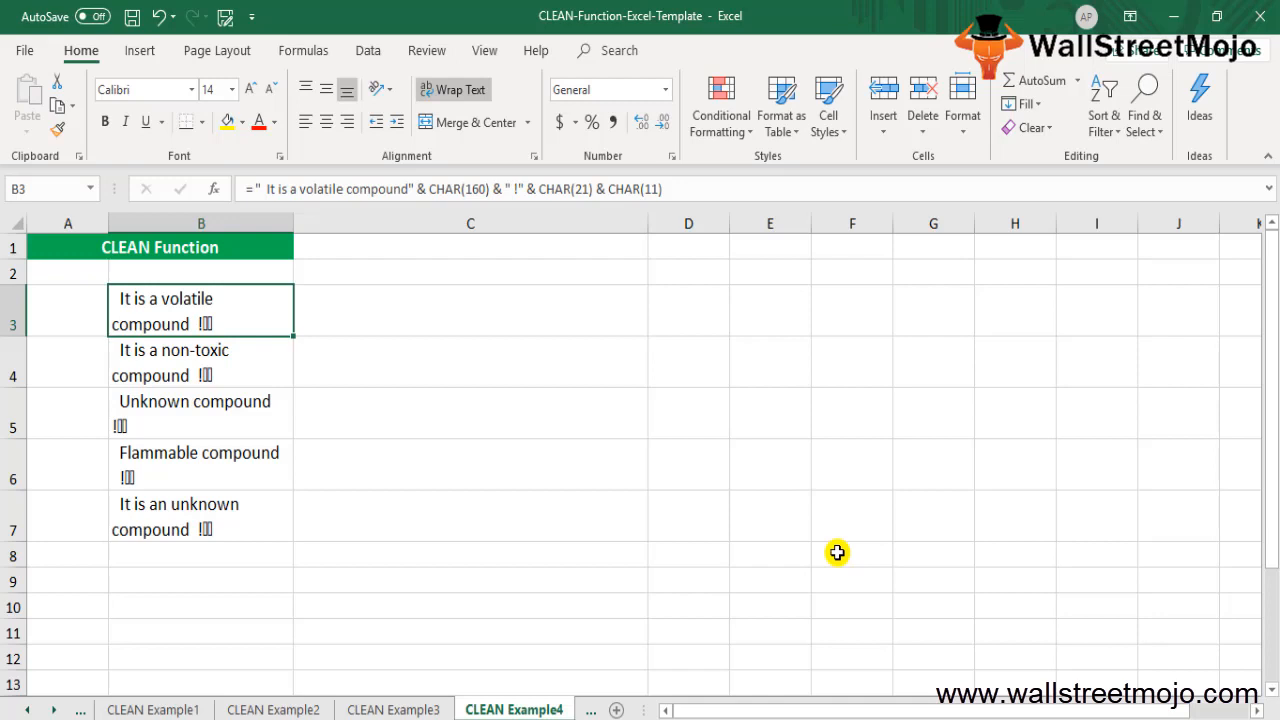
pyautogui.press('Right')
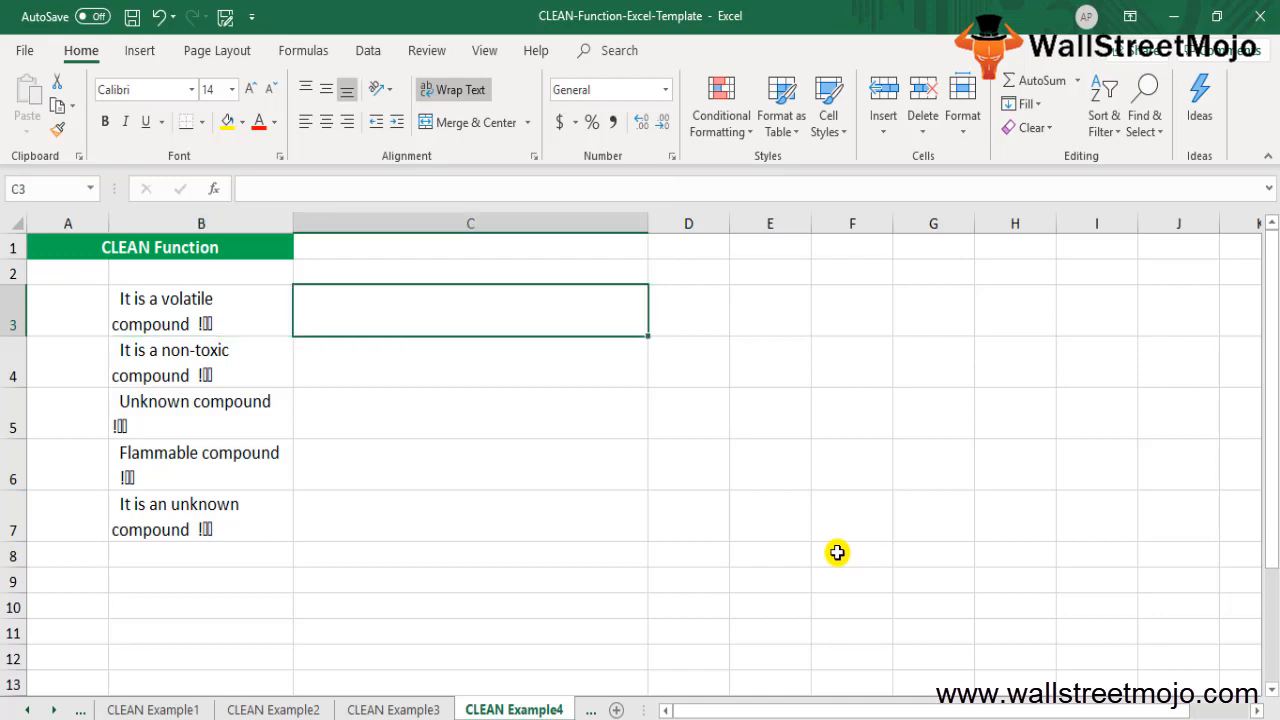
pyautogui.write('=trim')
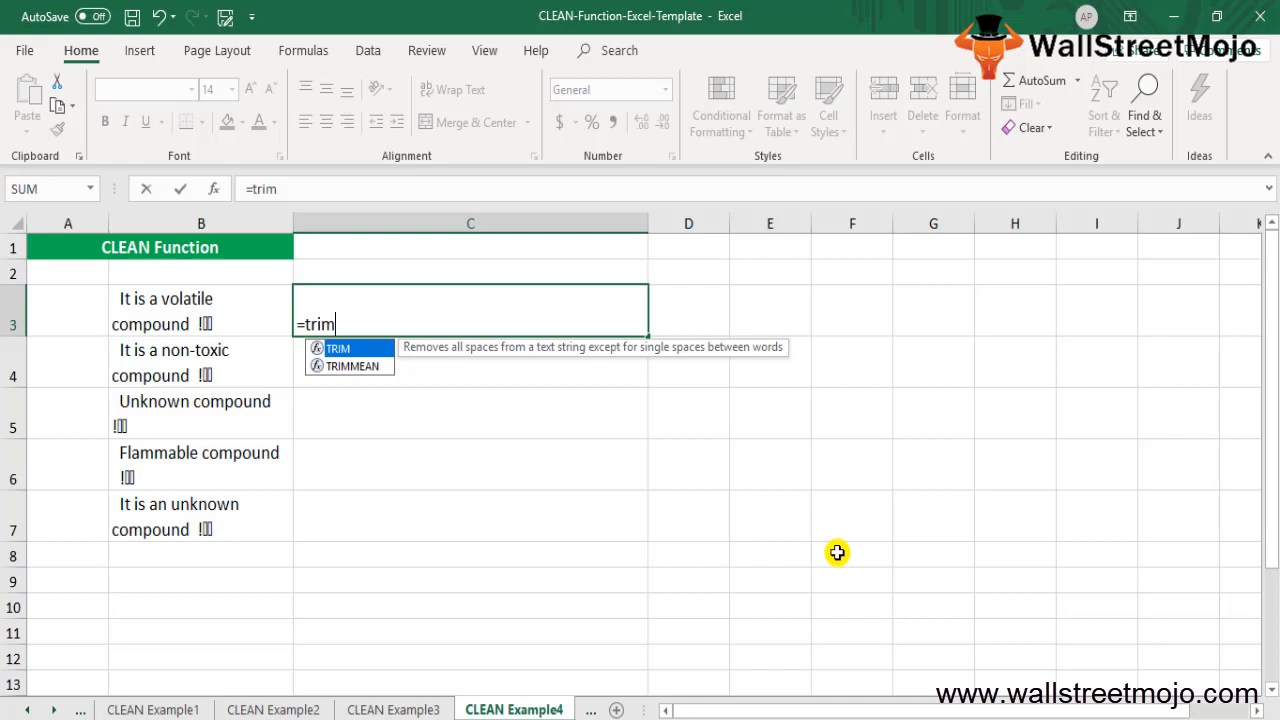
pyautogui.press('Tab')
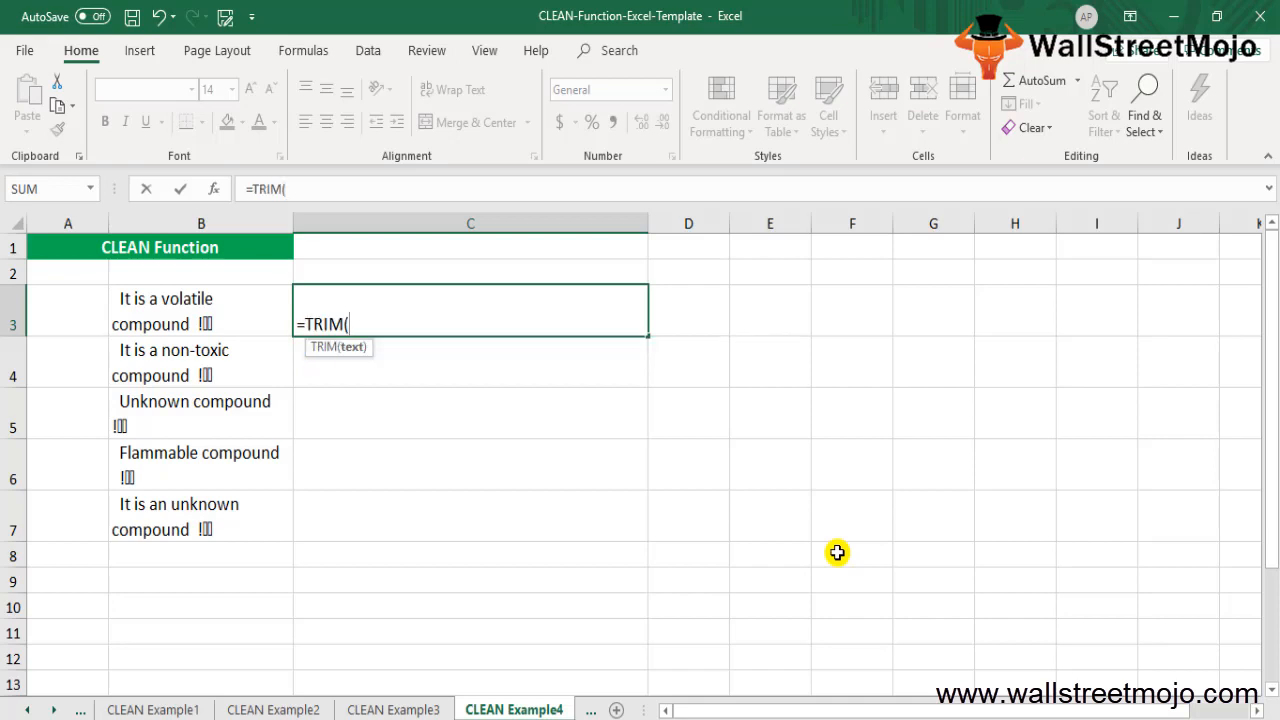
pyautogui.write('cle')
pyautogui.press('Tab')
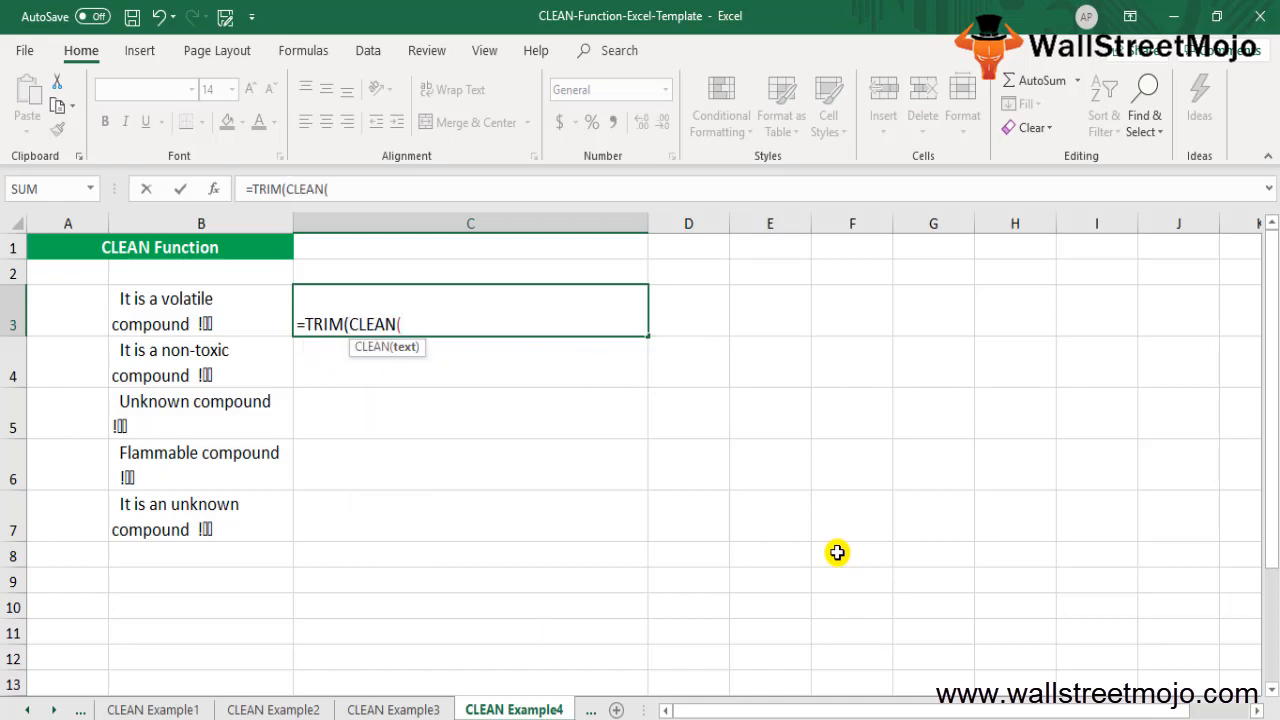
pyautogui.write('s')
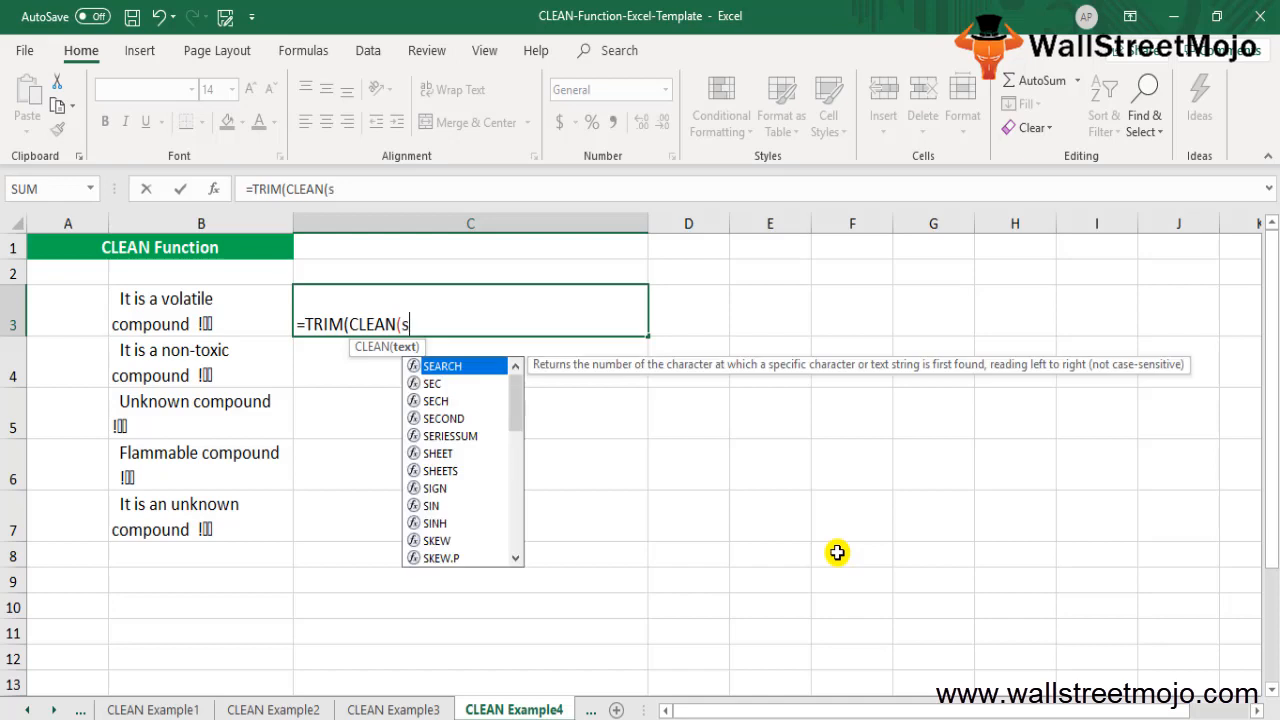
pyautogui.write('u')
pyautogui.press('Tab')
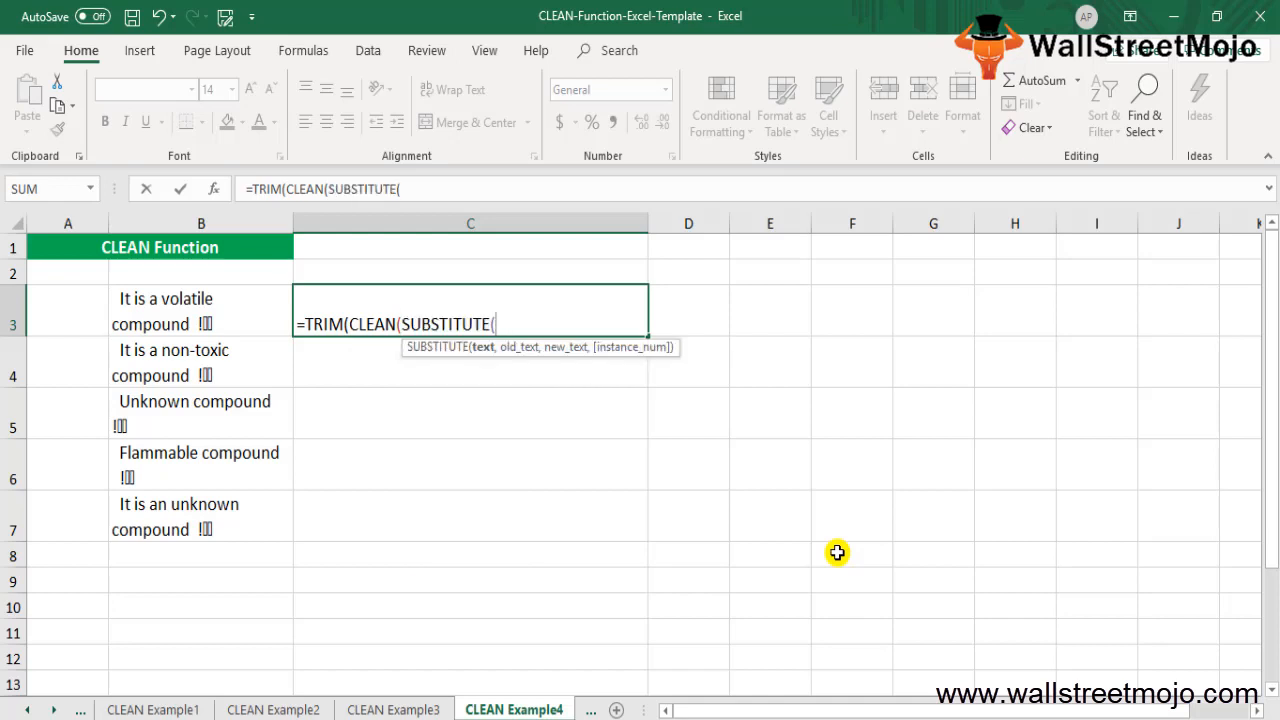
pyautogui.press('Left')
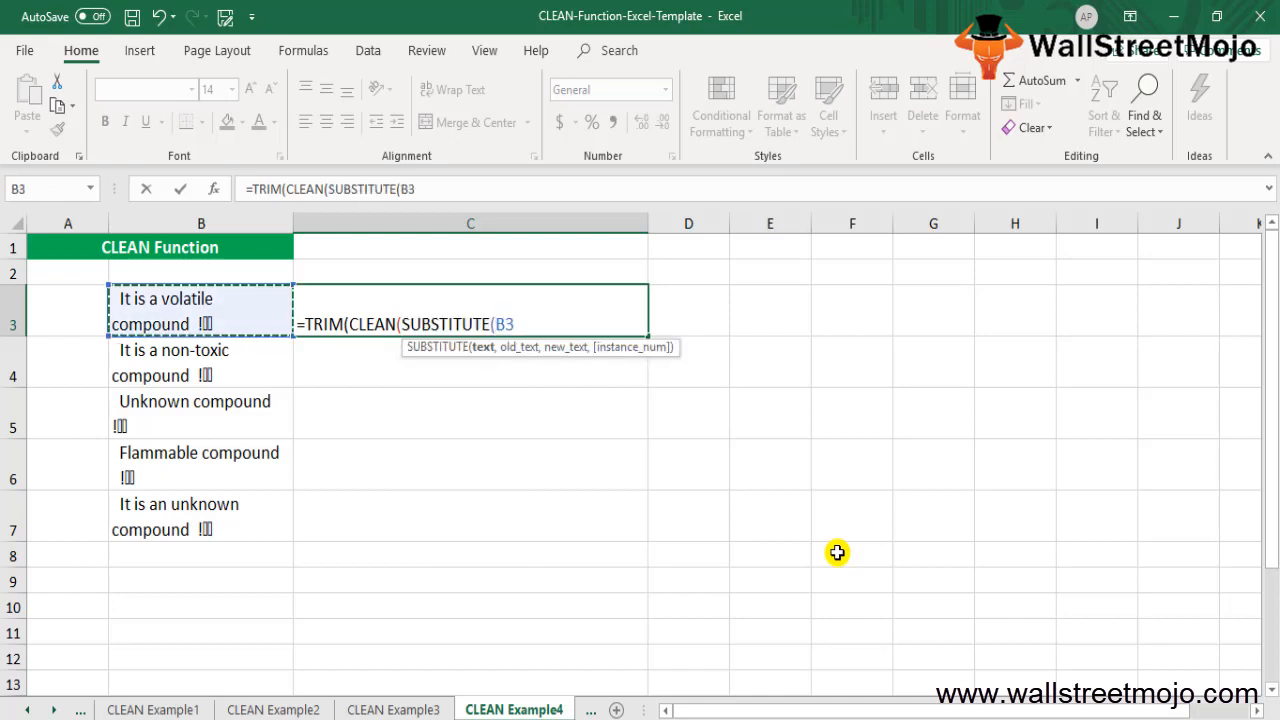
pyautogui.write(',')
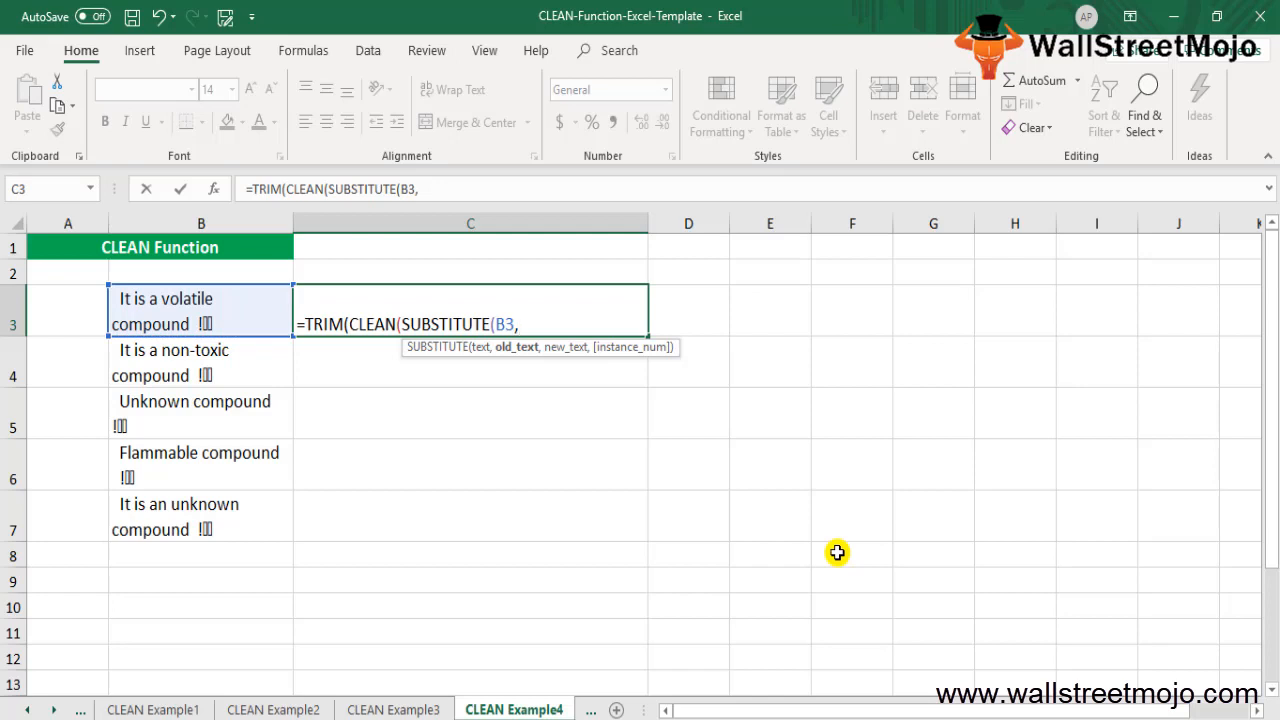
pyautogui.write('char')
pyautogui.press('Tab')
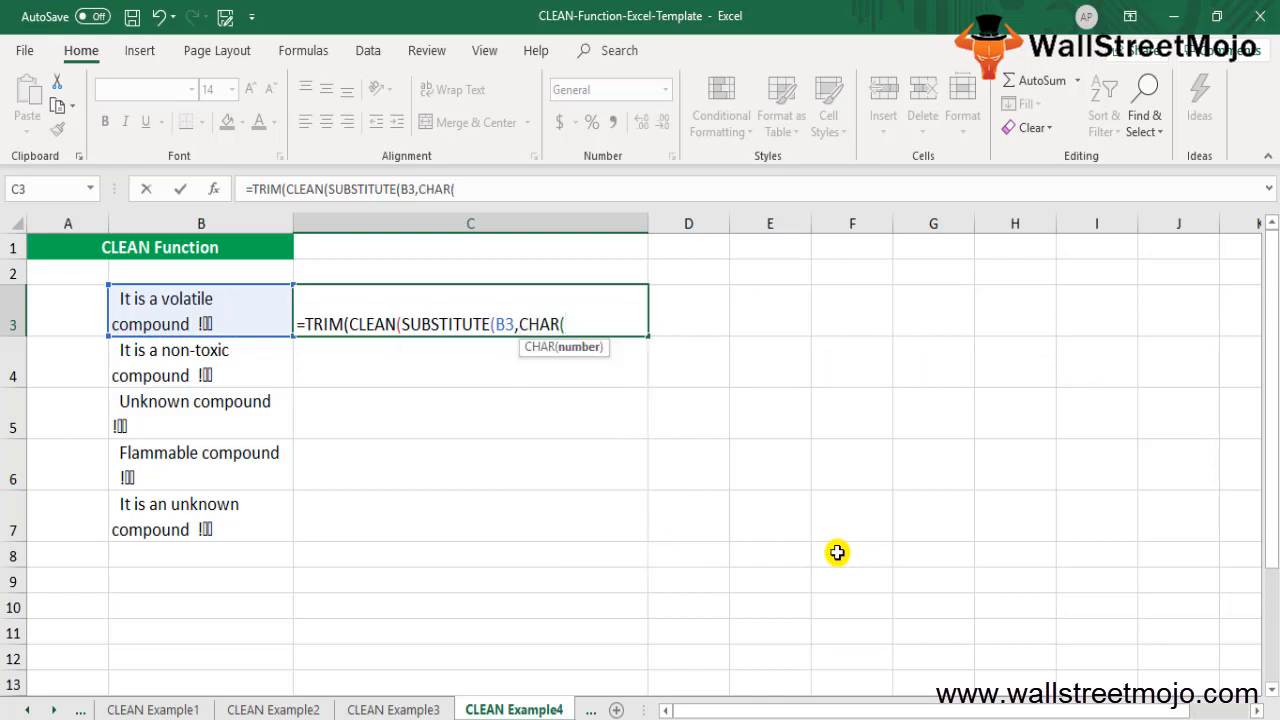
pyautogui.write('160)')
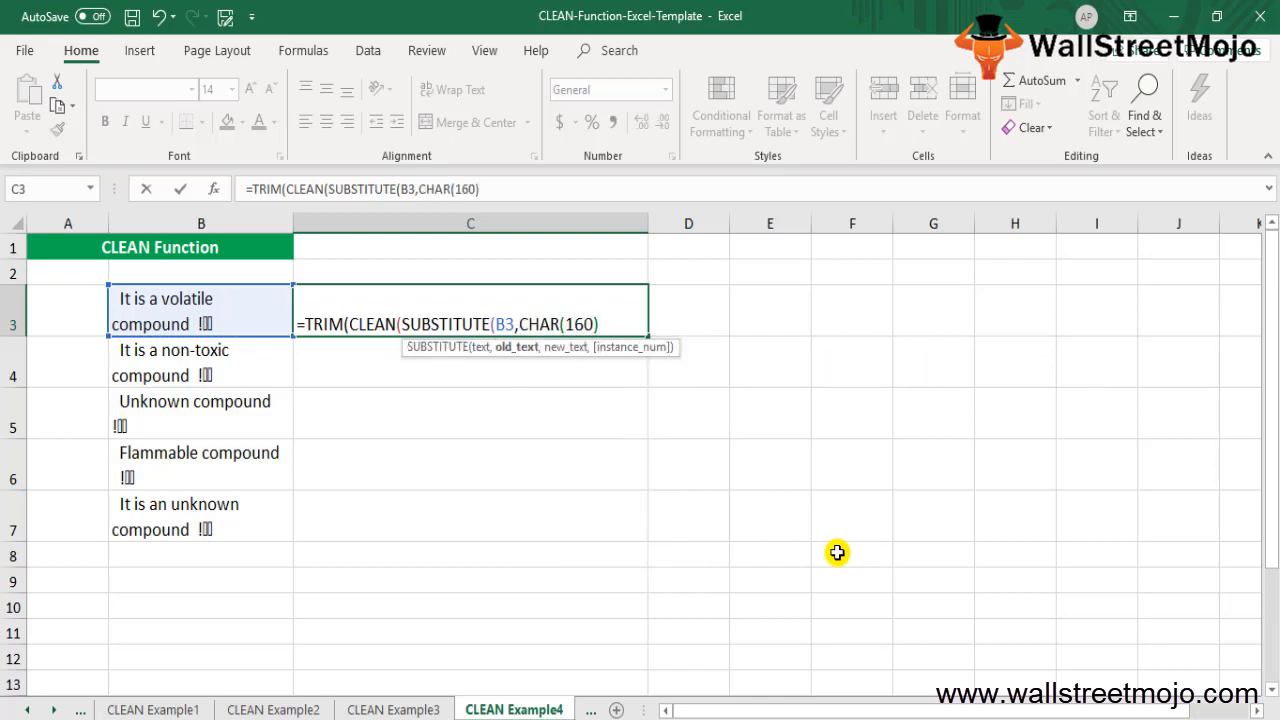
pyautogui.write(',".")')
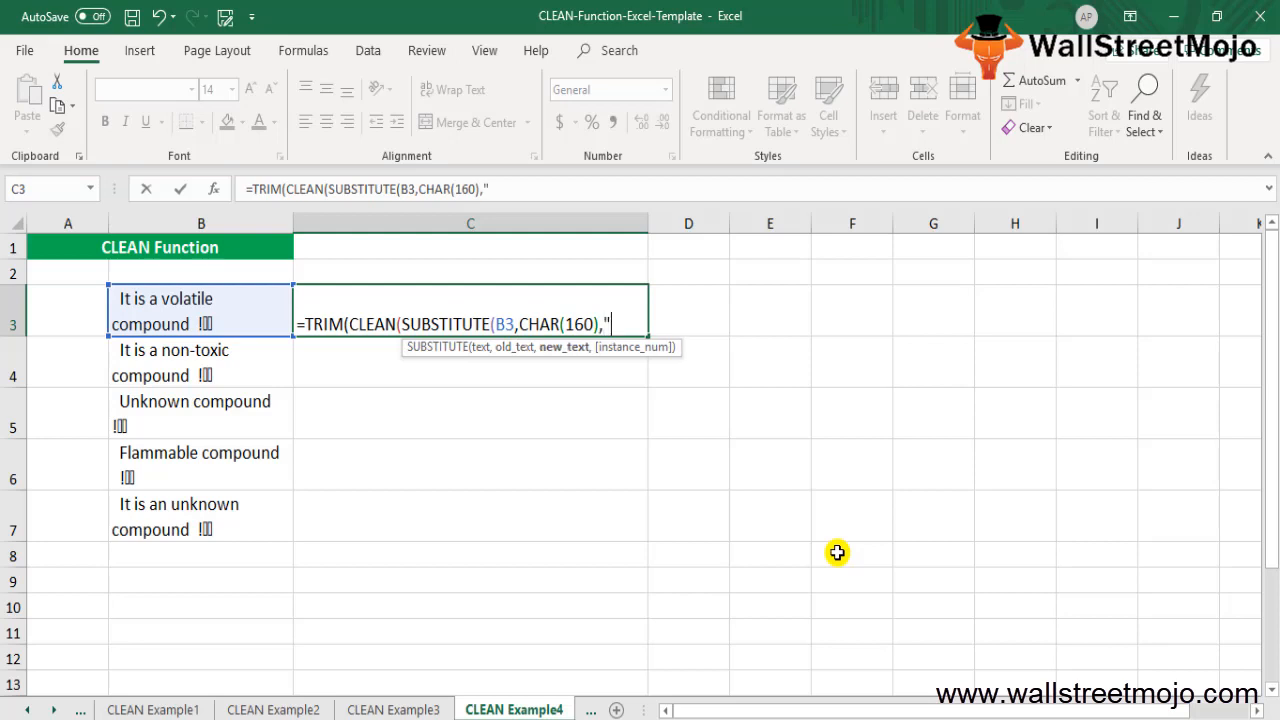
pyautogui.write('))')
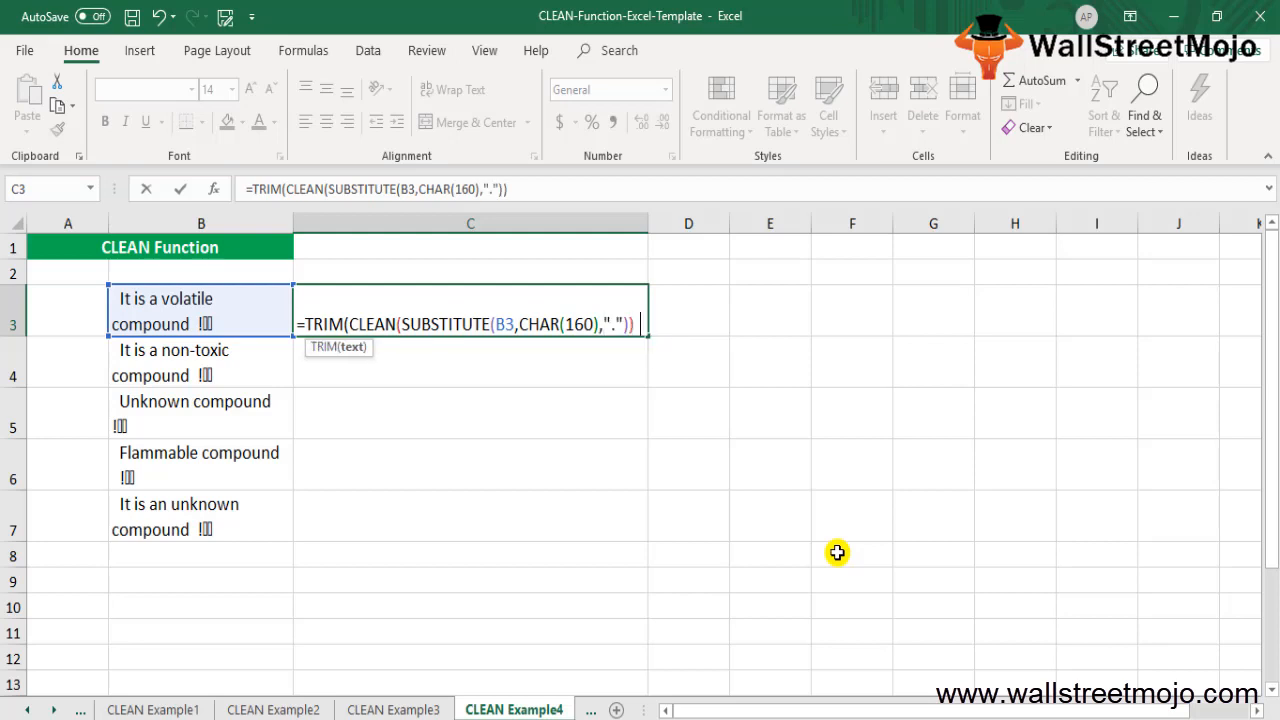
pyautogui.hotkey('ctrl', 'Return')
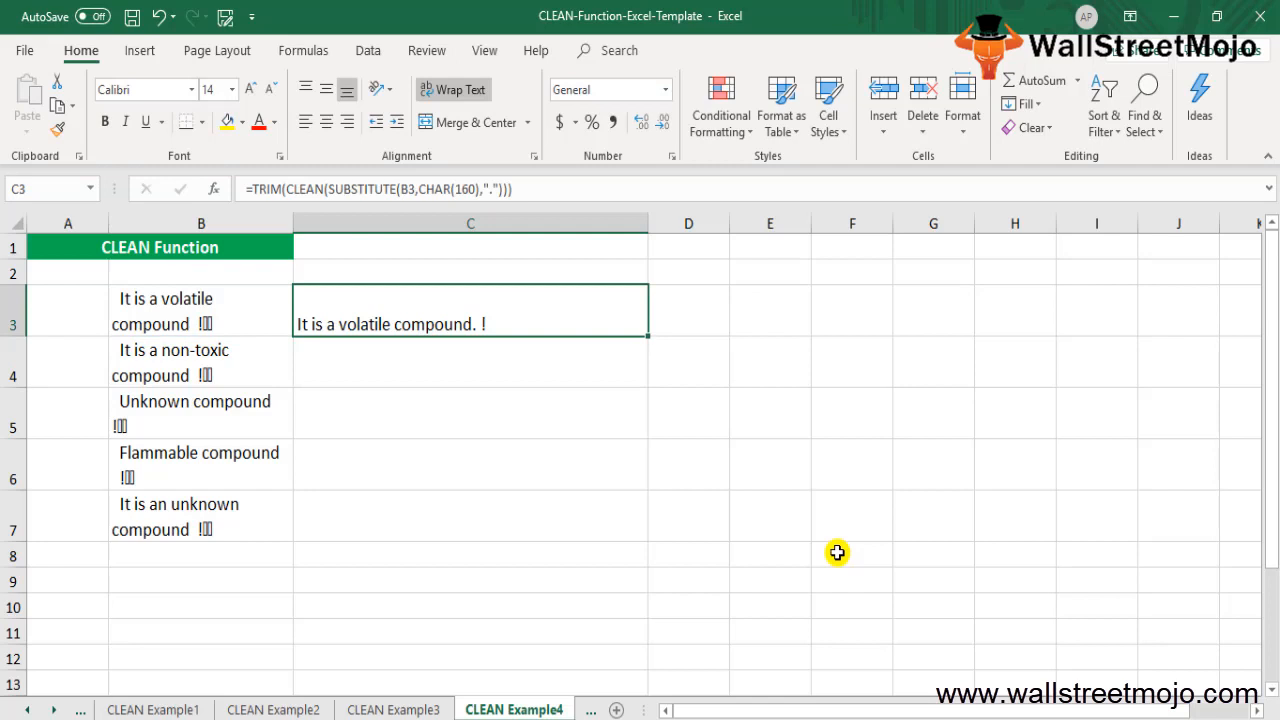
# Step: Fill the nested TRIM, CLEAN and SUBSTITUTE formula from cell C3 down through C7 on the CLEAN Example4 sheet
pyautogui.hotkey('shift', 'Down')
pyautogui.hotkey('shift', 'Down')
pyautogui.hotkey('shift', 'Down')
pyautogui.hotkey('shift', 'Down')
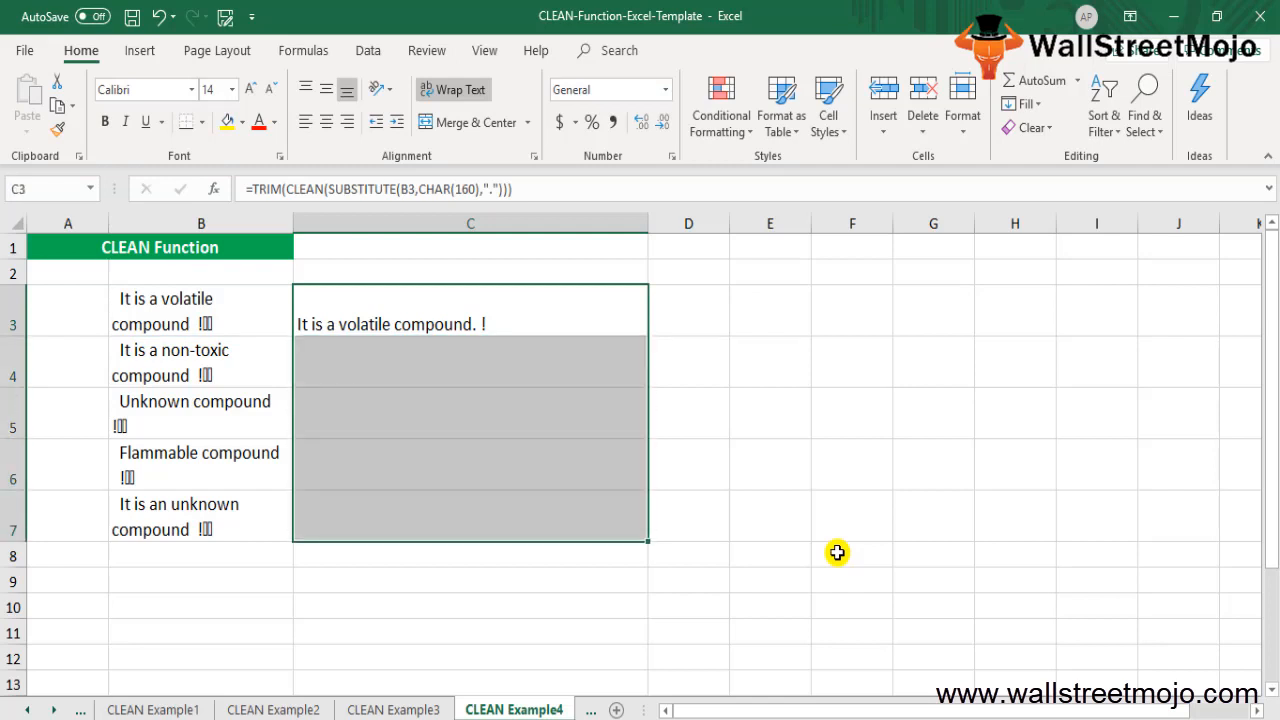
pyautogui.hotkey('ctrl', 'd')
pyautogui.press('Down')
pyautogui.press('Down')
pyautogui.press('Down')
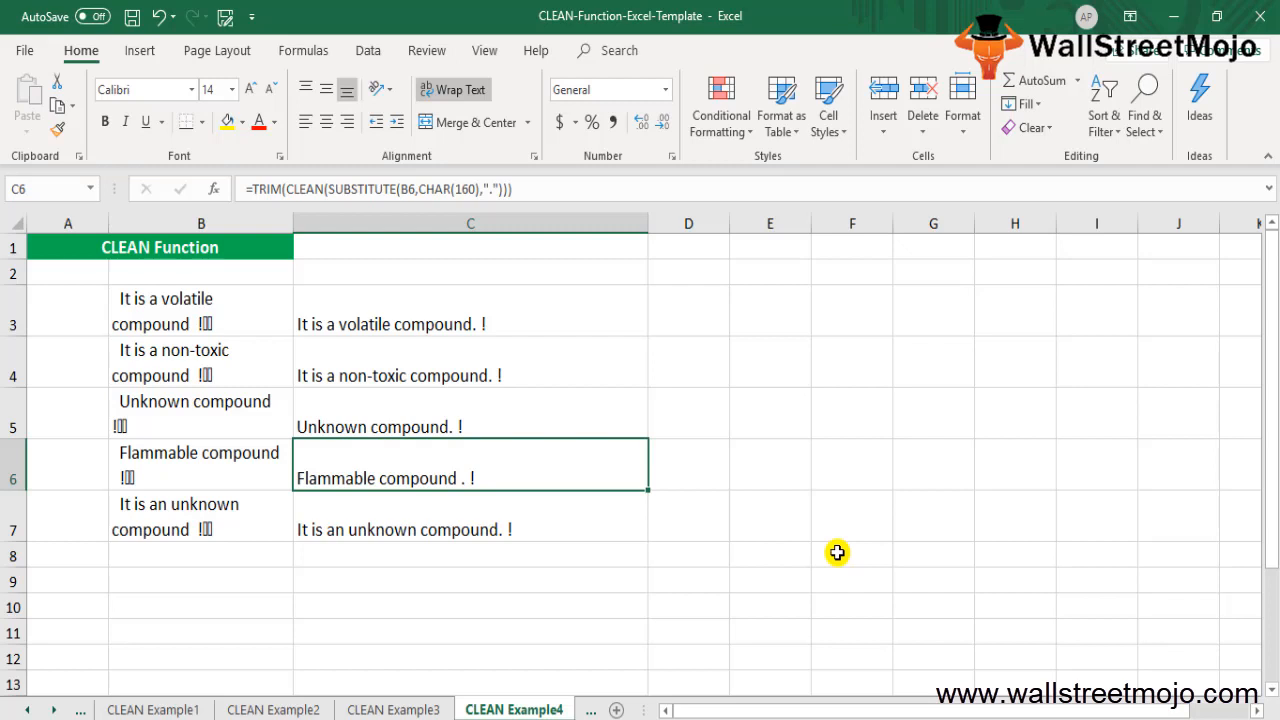
# Step: Switch to the CLEAN Example5 sheet and clear the existing results from cells D3:D7
pyautogui.hotkey('ctrl', 'pagedown')
pyautogui.press('Left')
pyautogui.press('Right')
pyautogui.press('Left')
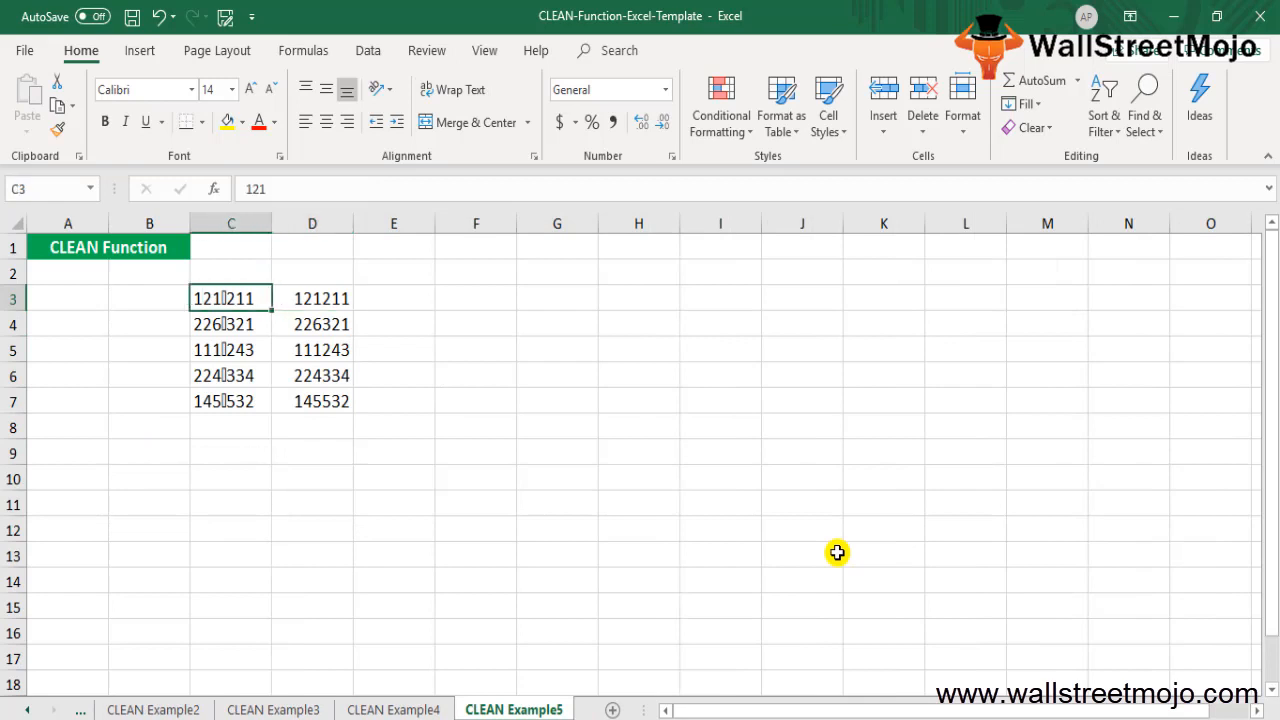
pyautogui.press('Right')
pyautogui.hotkey('shift', 'Down')
pyautogui.hotkey('shift', 'Down')
pyautogui.hotkey('shift', 'Down')
pyautogui.hotkey('shift', 'Down')
pyautogui.press('Delete')
pyautogui.press('Down')
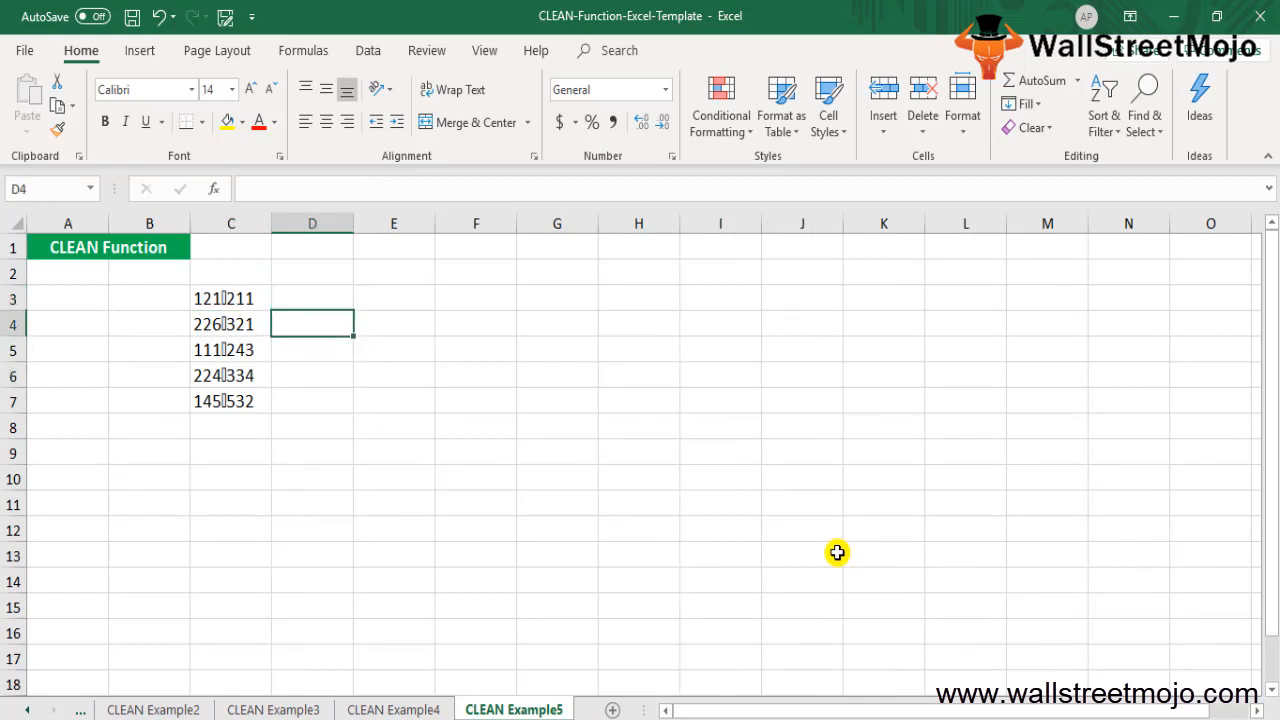
# Step: Enter the formula =CLEAN(C3) in cell D3 of the CLEAN Example5 sheet, beside the first number string
pyautogui.press('Up')
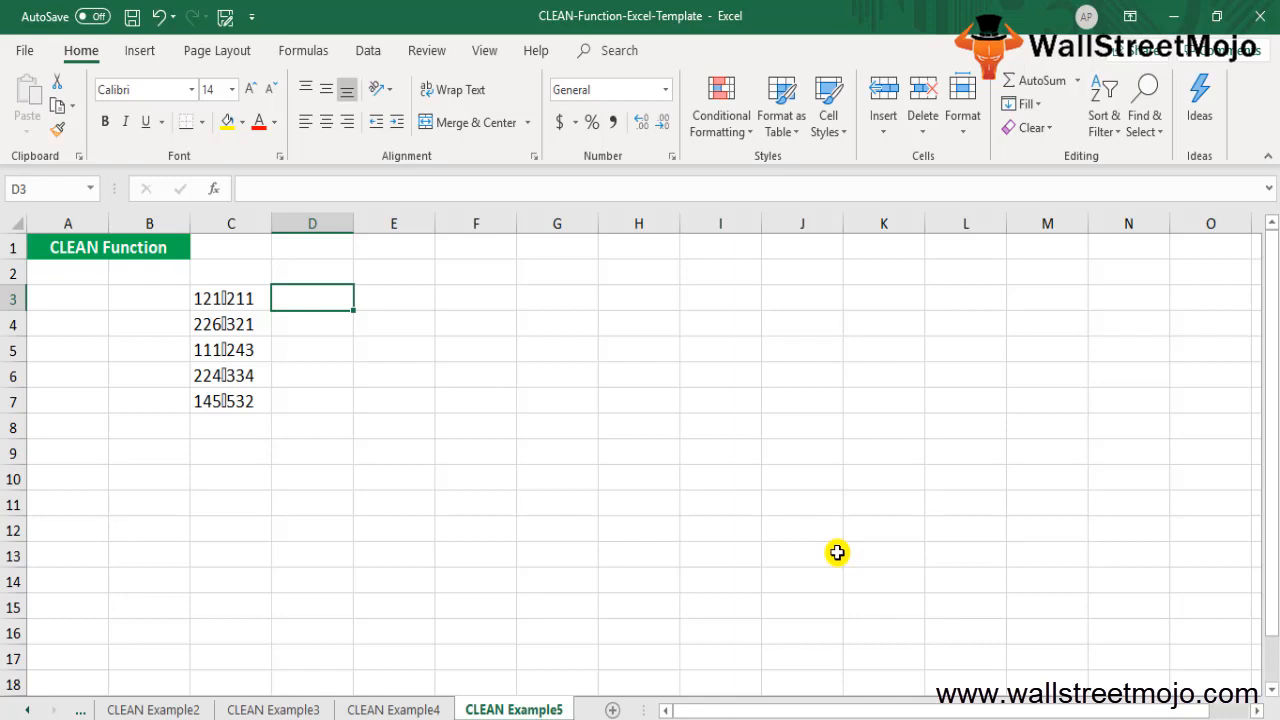
pyautogui.write('=cle')
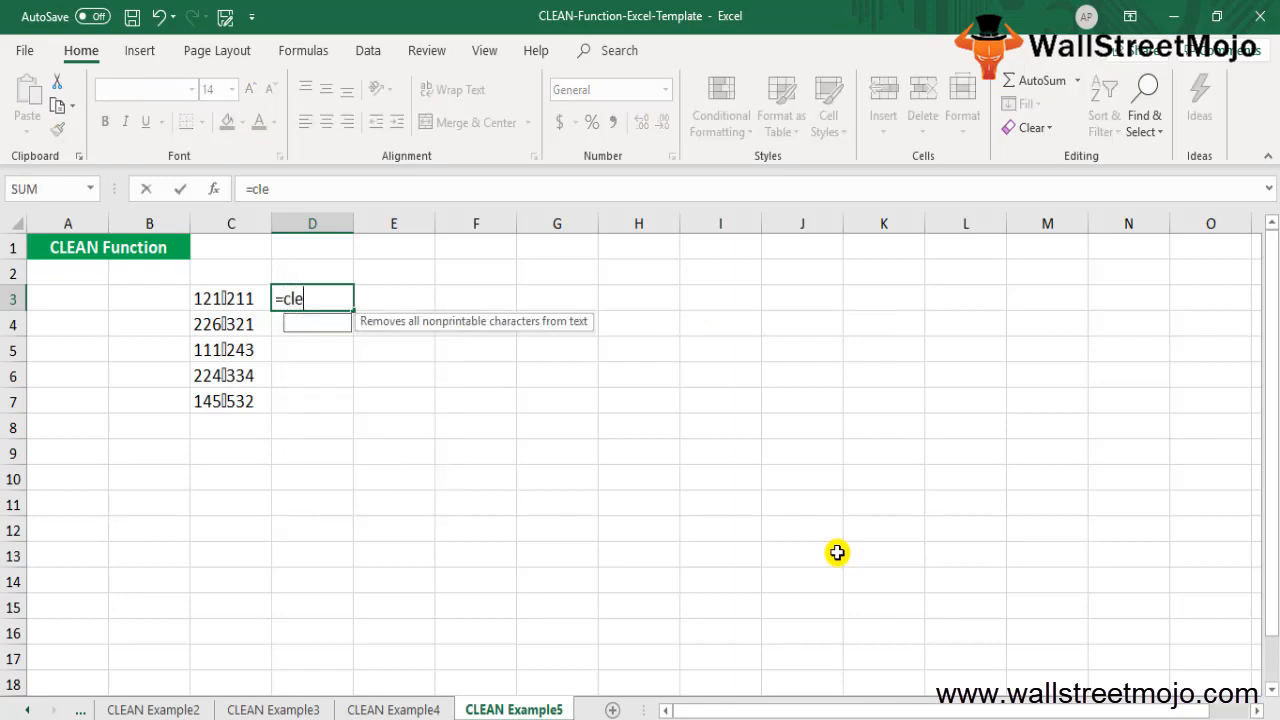
pyautogui.press('Tab')
pyautogui.press('Left')
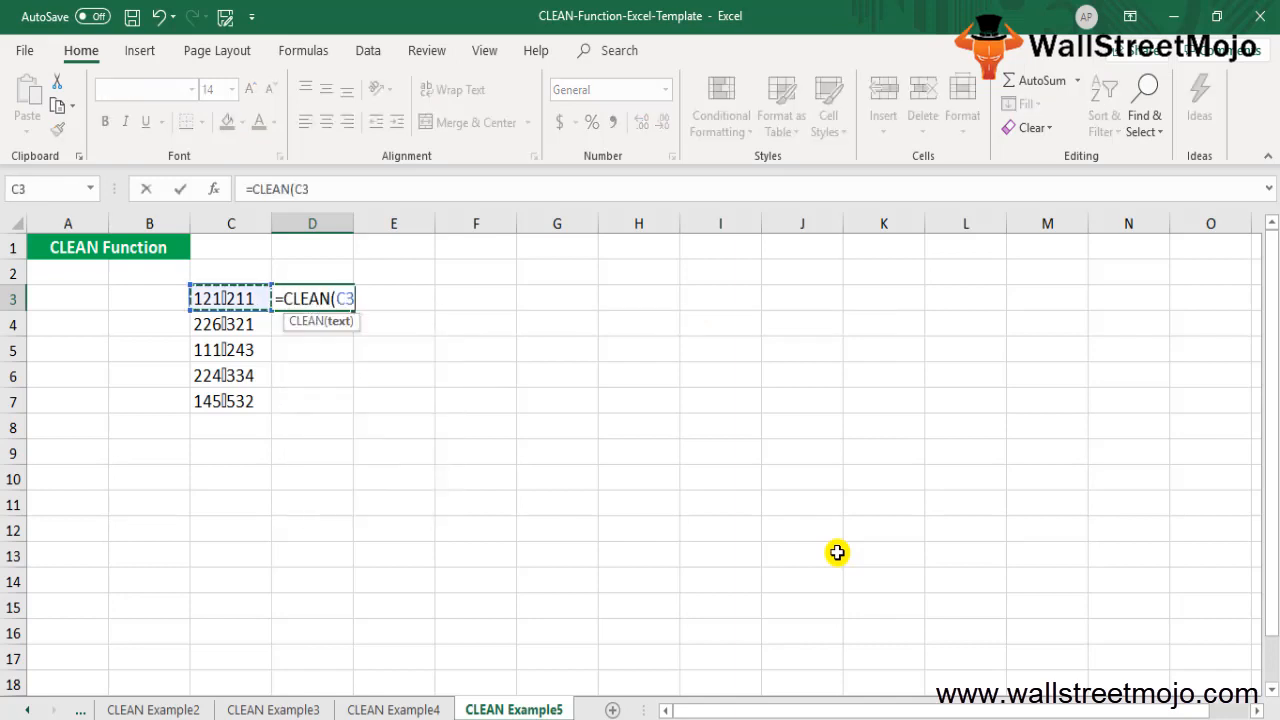
pyautogui.write(')')
pyautogui.hotkey('ctrl', 'Return')
# Step: Fill the CLEAN formula from cell D3 down through D7 on the CLEAN Example5 sheet
pyautogui.hotkey('shift', 'Down')
pyautogui.hotkey('shift', 'Down')
pyautogui.hotkey('shift', 'Down')
pyautogui.hotkey('shift', 'Down')
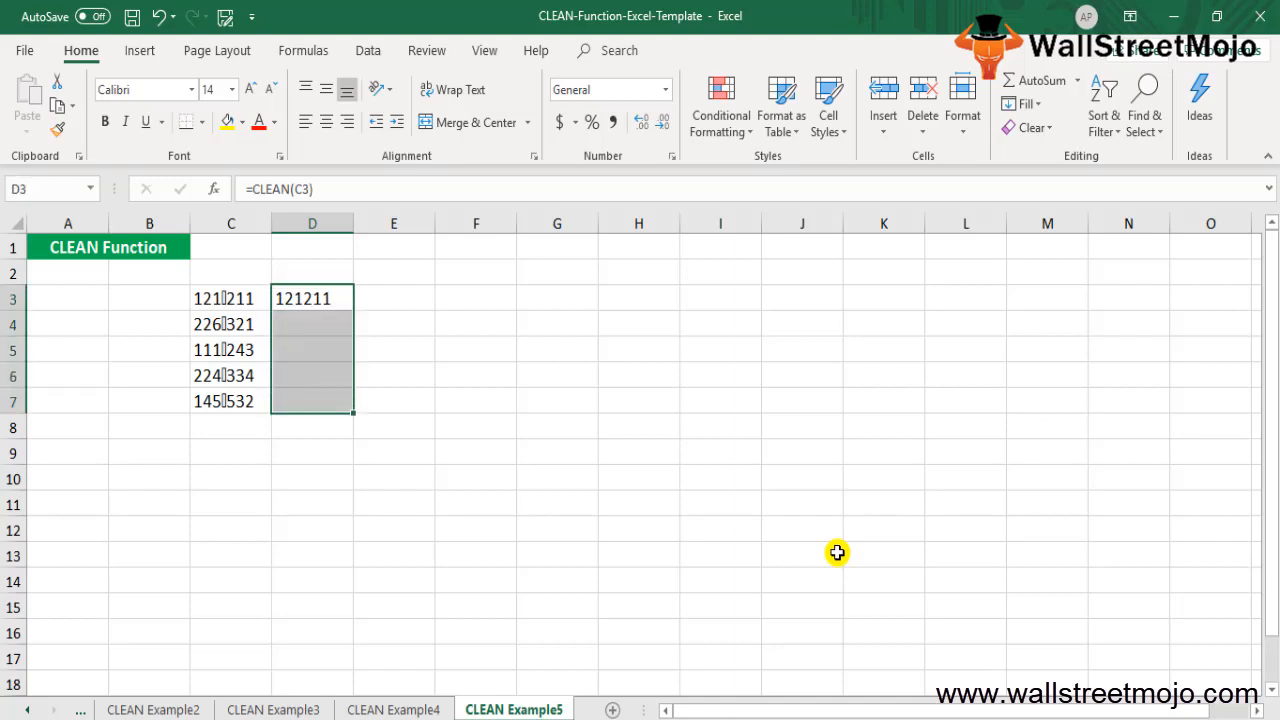
pyautogui.hotkey('ctrl', 'd')
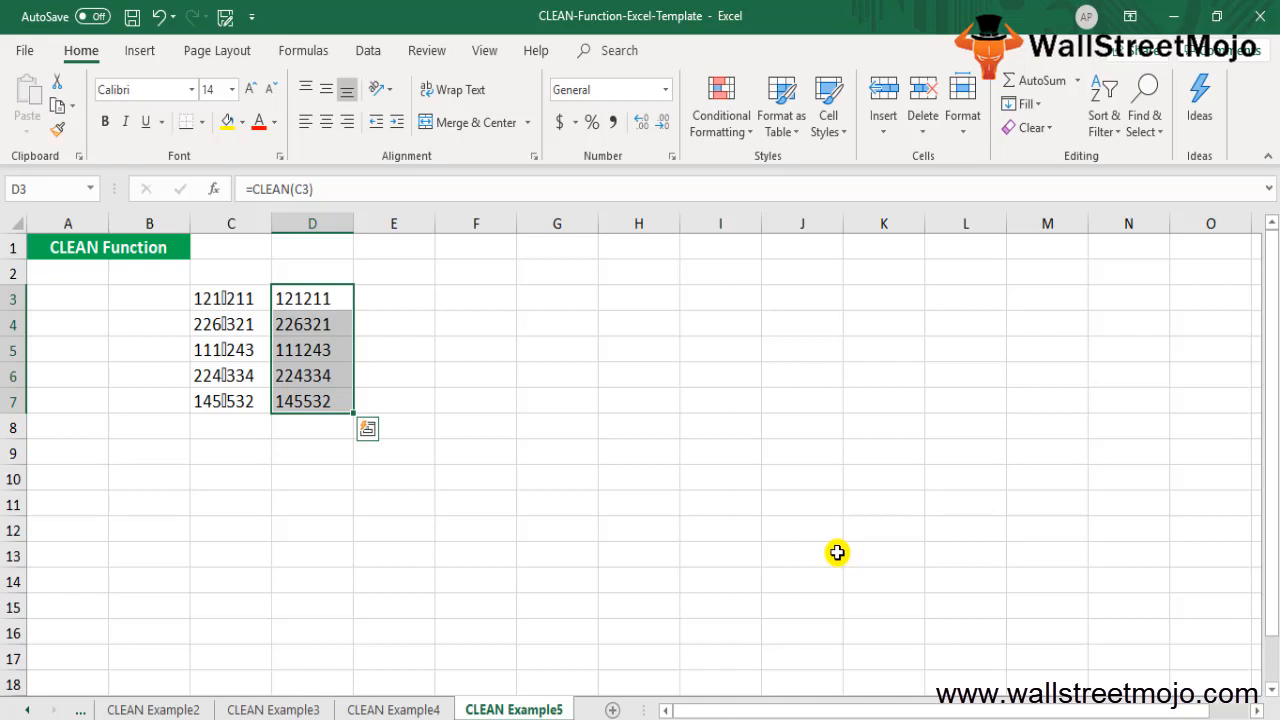
pyautogui.press('Left')
pyautogui.press('Right')
pyautogui.press('Right')
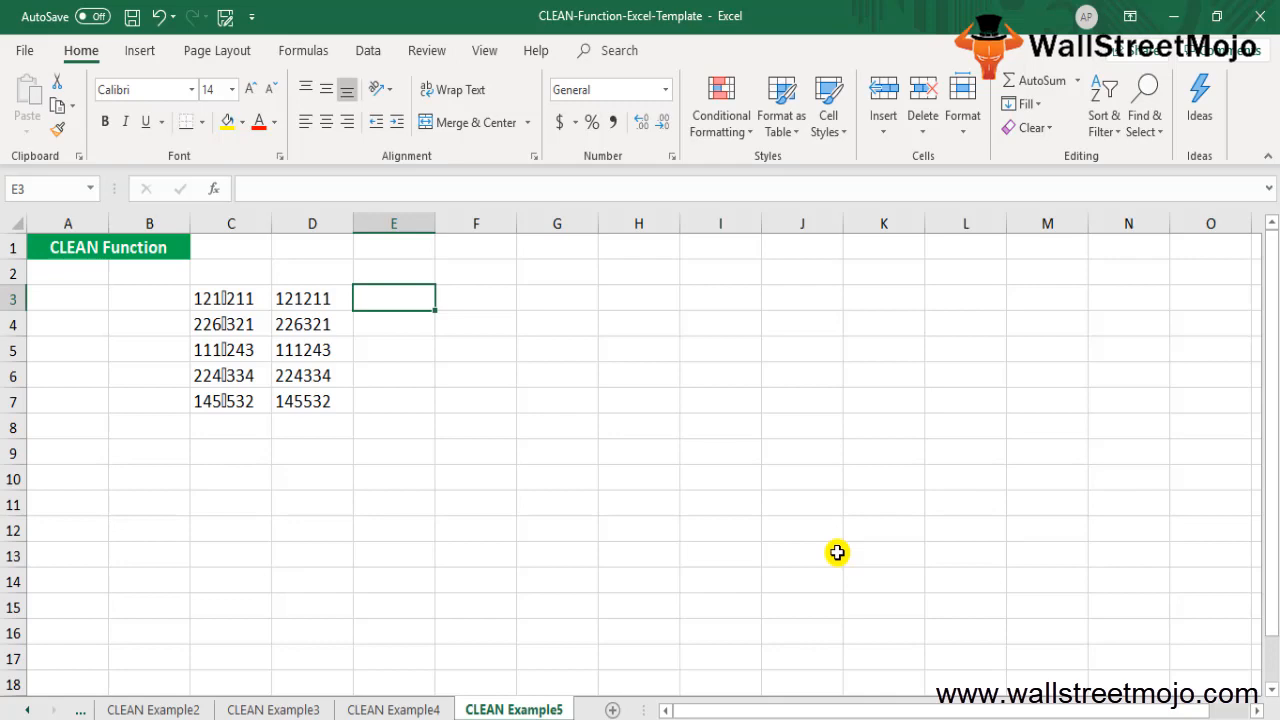
# Step: Switch to the Illustration sheet and select the blank cell D57 below the existing content
pyautogui.press('pagedown')
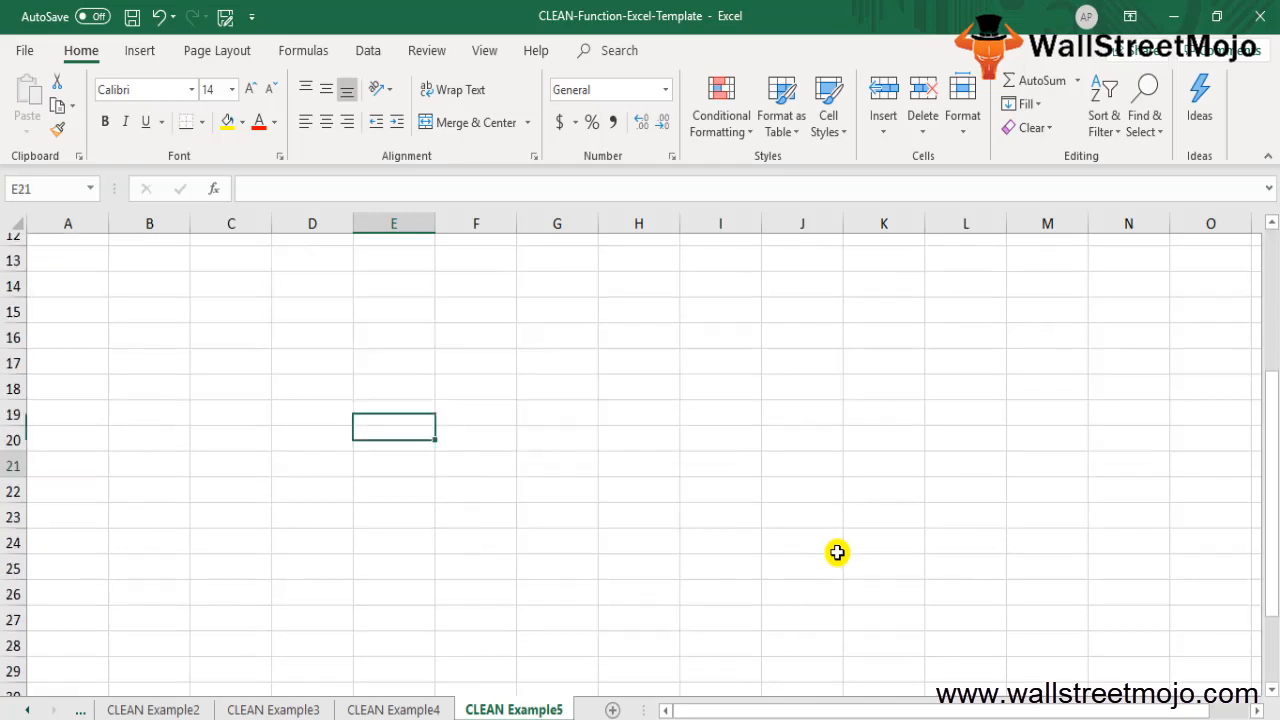
pyautogui.press('Left')
pyautogui.hotkey('ctrl', 'pageup')
pyautogui.hotkey('ctrl', 'pageup')
pyautogui.hotkey('ctrl', 'pageup')
pyautogui.hotkey('ctrl', 'pageup')
pyautogui.hotkey('ctrl', 'pageup')
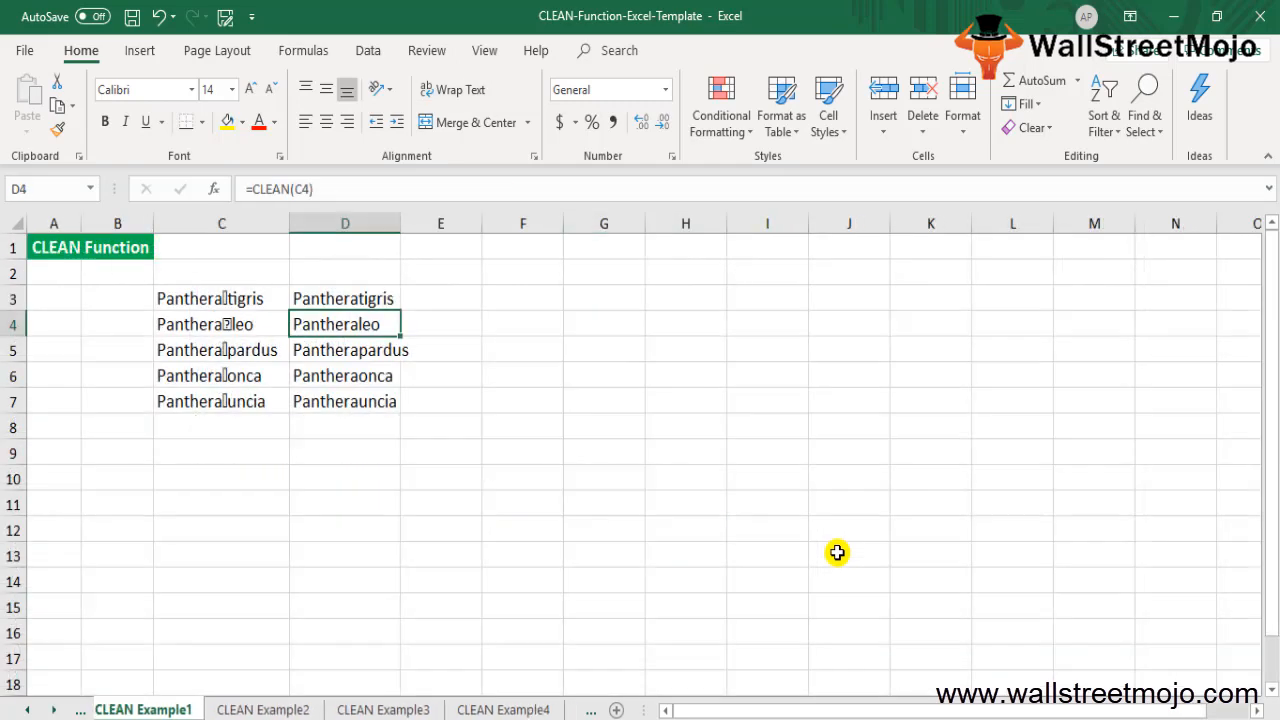
pyautogui.press('pagedown')
pyautogui.press('Left')
pyautogui.press('Right')
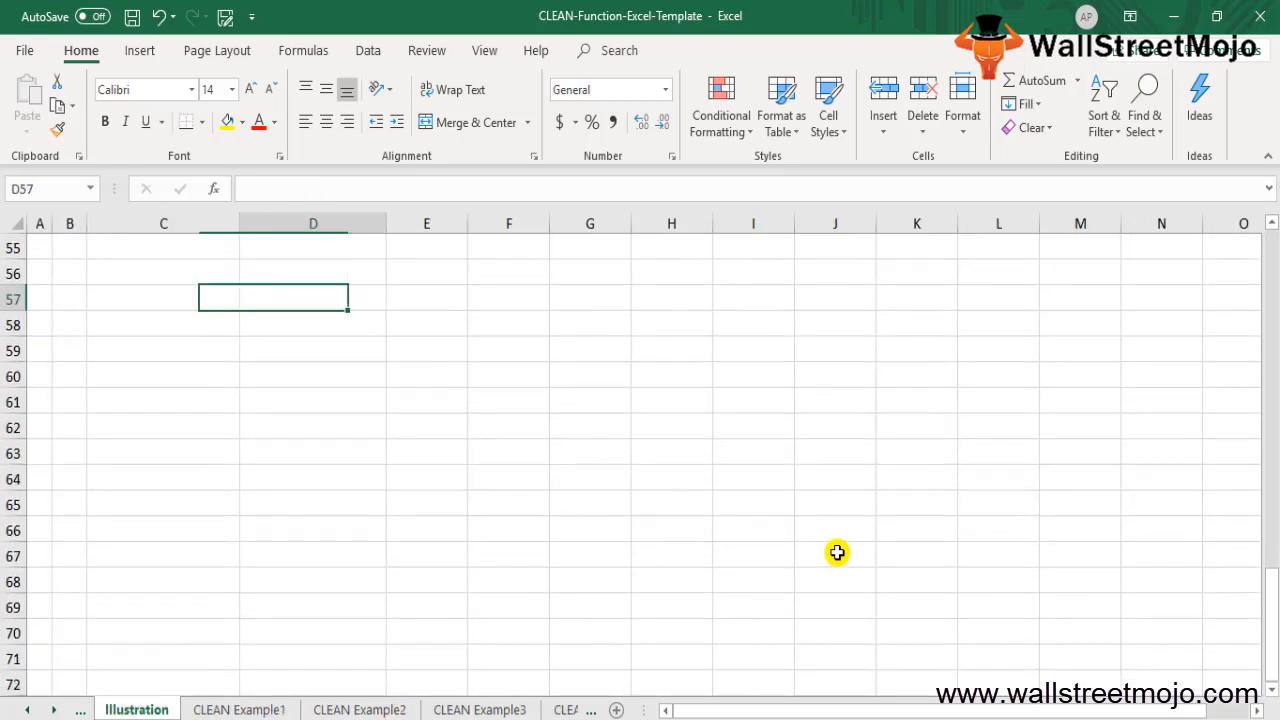
# Step: Enter the note "1. Non Printable characters from the string" in cell D57 of the Illustration sheet
pyautogui.write('1.')
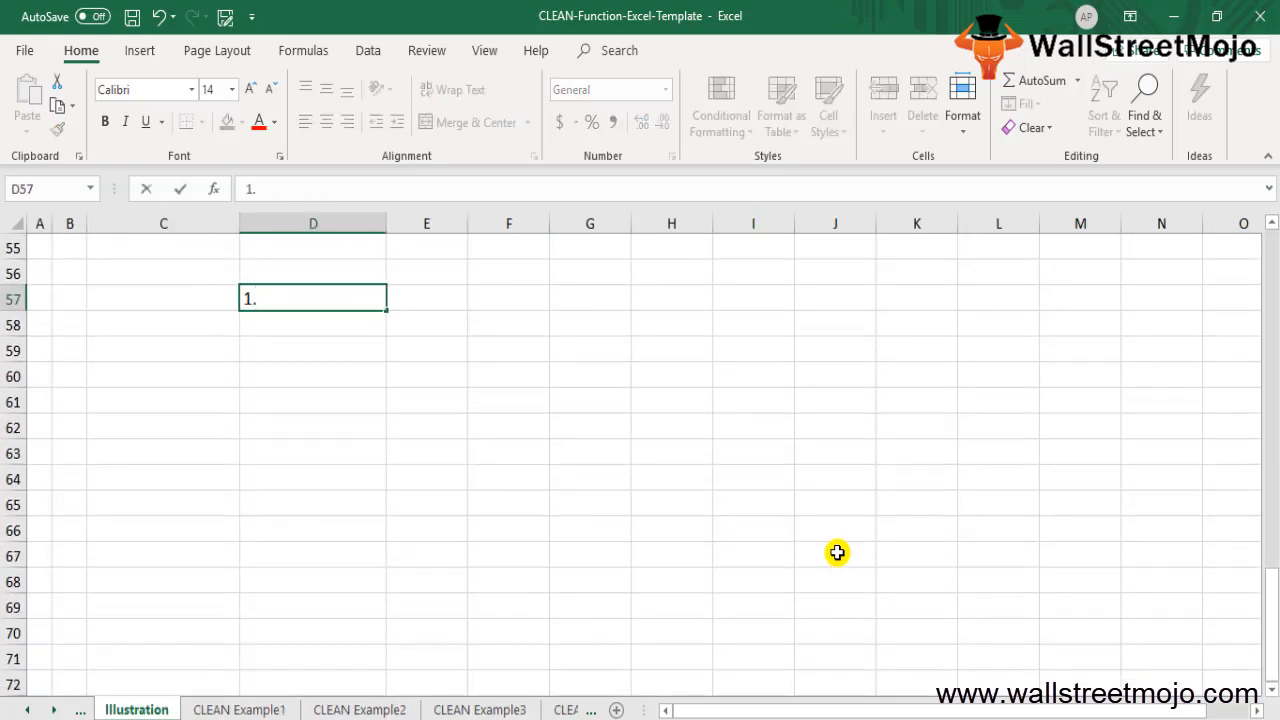
pyautogui.write(' Non Printable area')
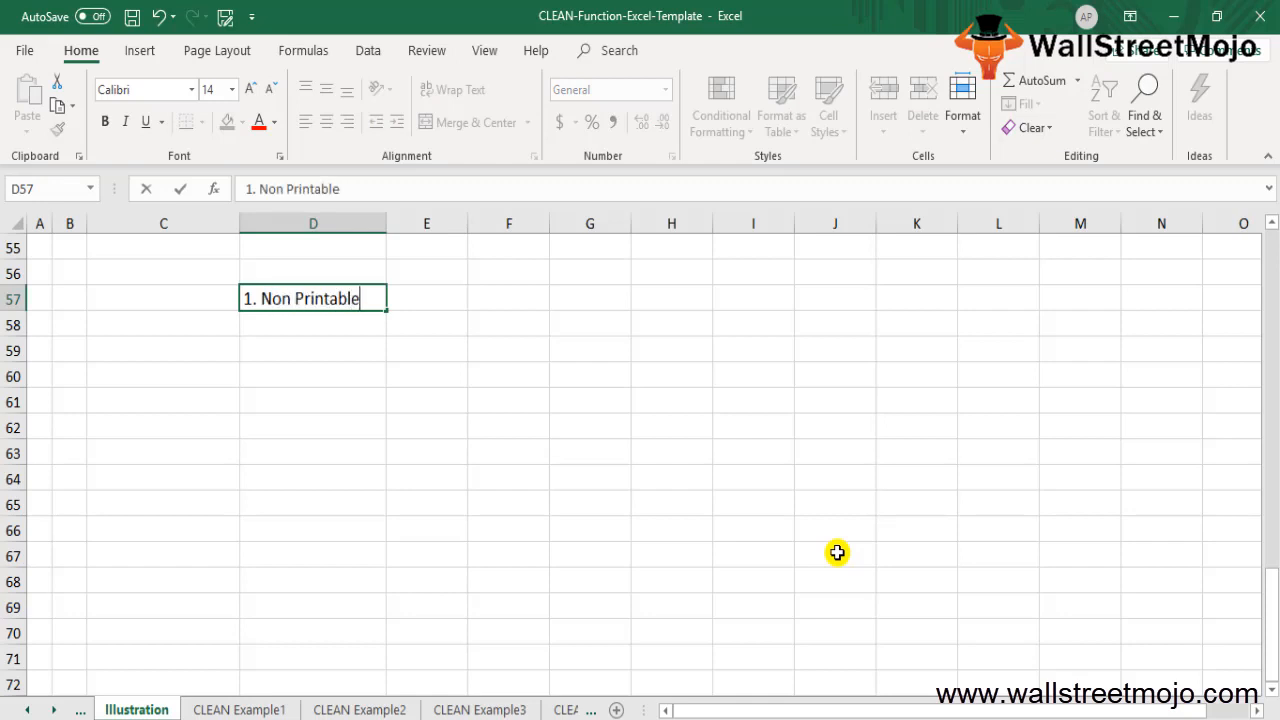
pyautogui.press('BackSpace')
pyautogui.press('BackSpace')
pyautogui.press('BackSpace')
pyautogui.press('BackSpace')
pyautogui.write('characters from the string')
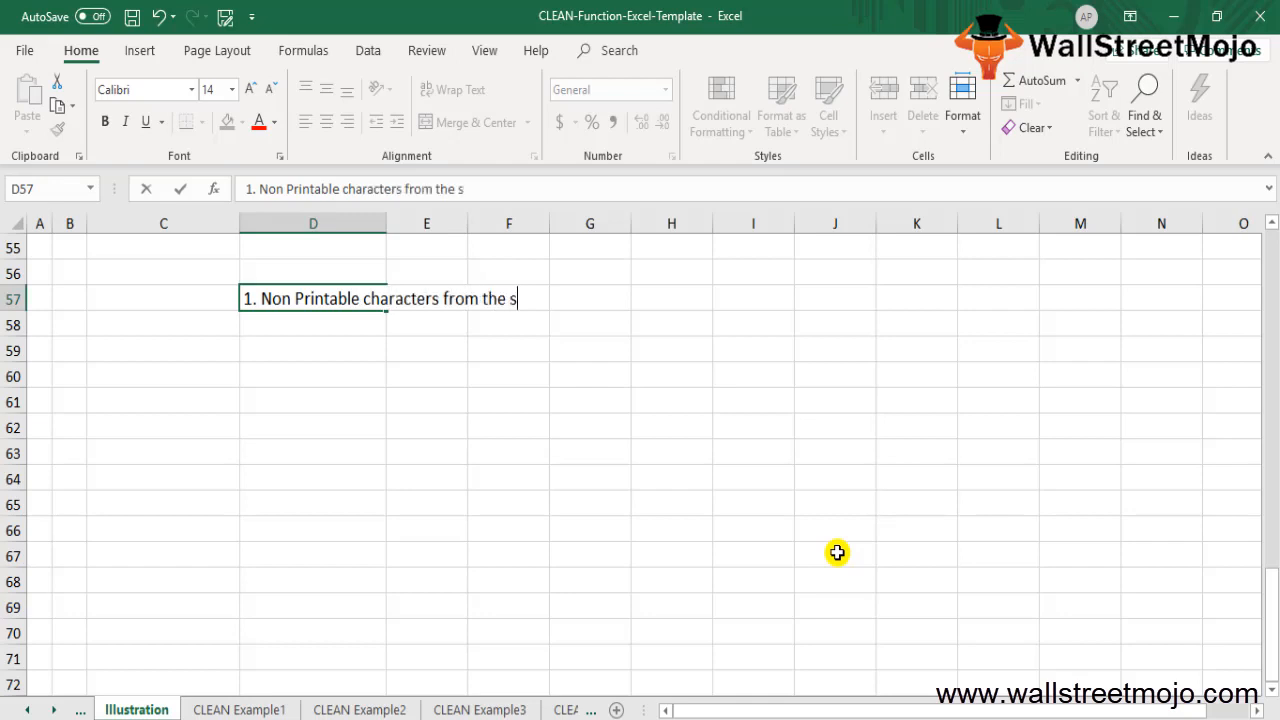
pyautogui.press('Return')
# Step: Enter the note "2. 0 to 31 bit ASCII code" in cell D59, leaving one blank row after the first note
pyautogui.press('Return')
pyautogui.write('2.')
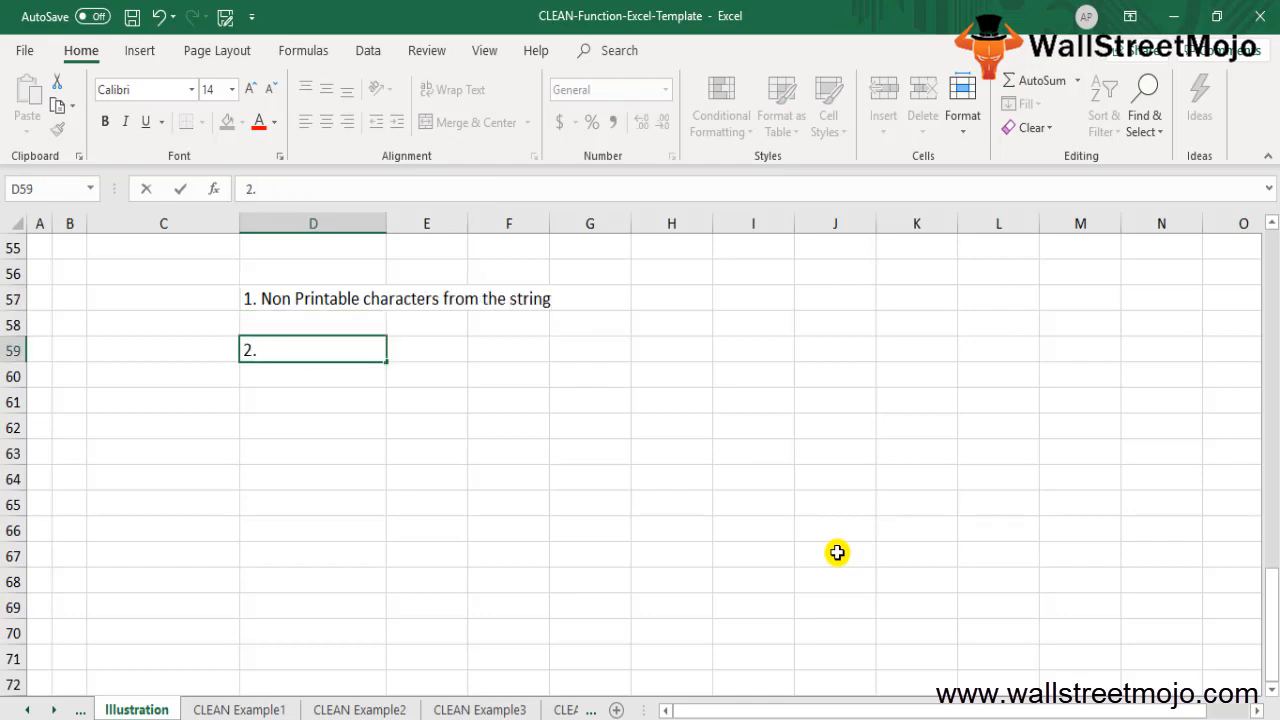
pyautogui.write('0 to 31 bit AS')
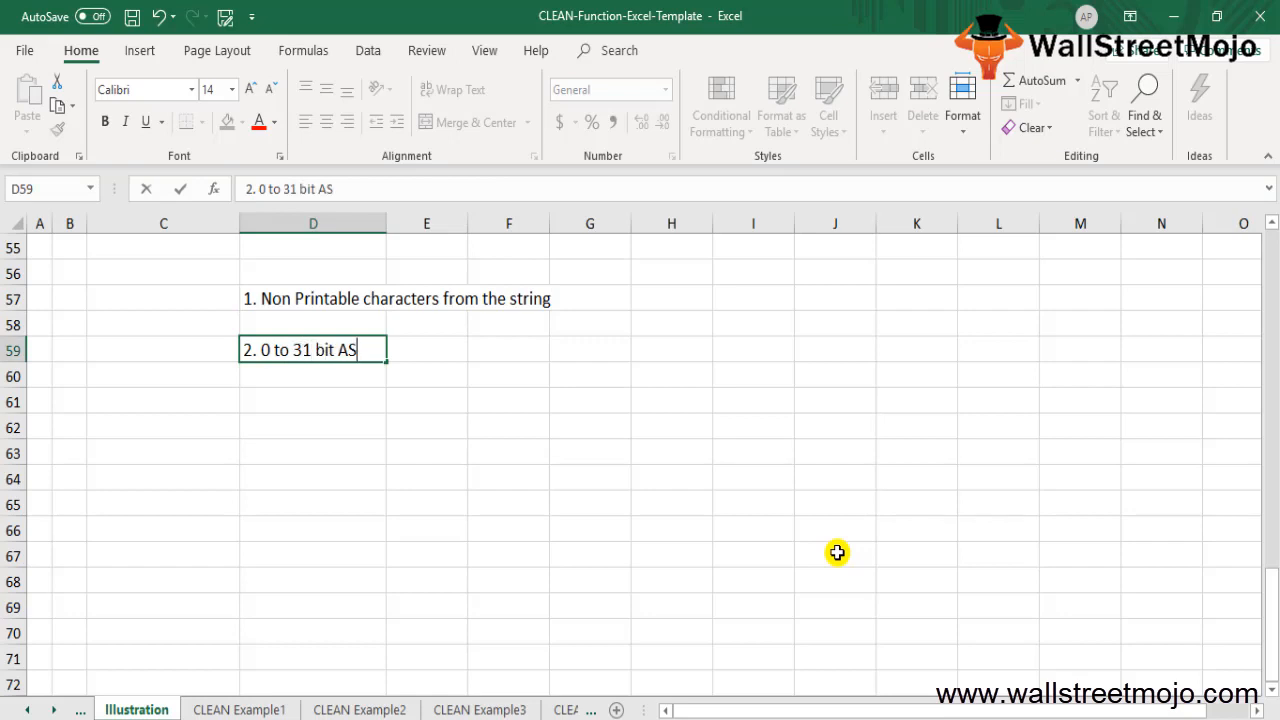
pyautogui.write('CII code')
pyautogui.press('Return')
# Step: Enter only the item number "3." in cell D61 as the third note
pyautogui.press('Return')
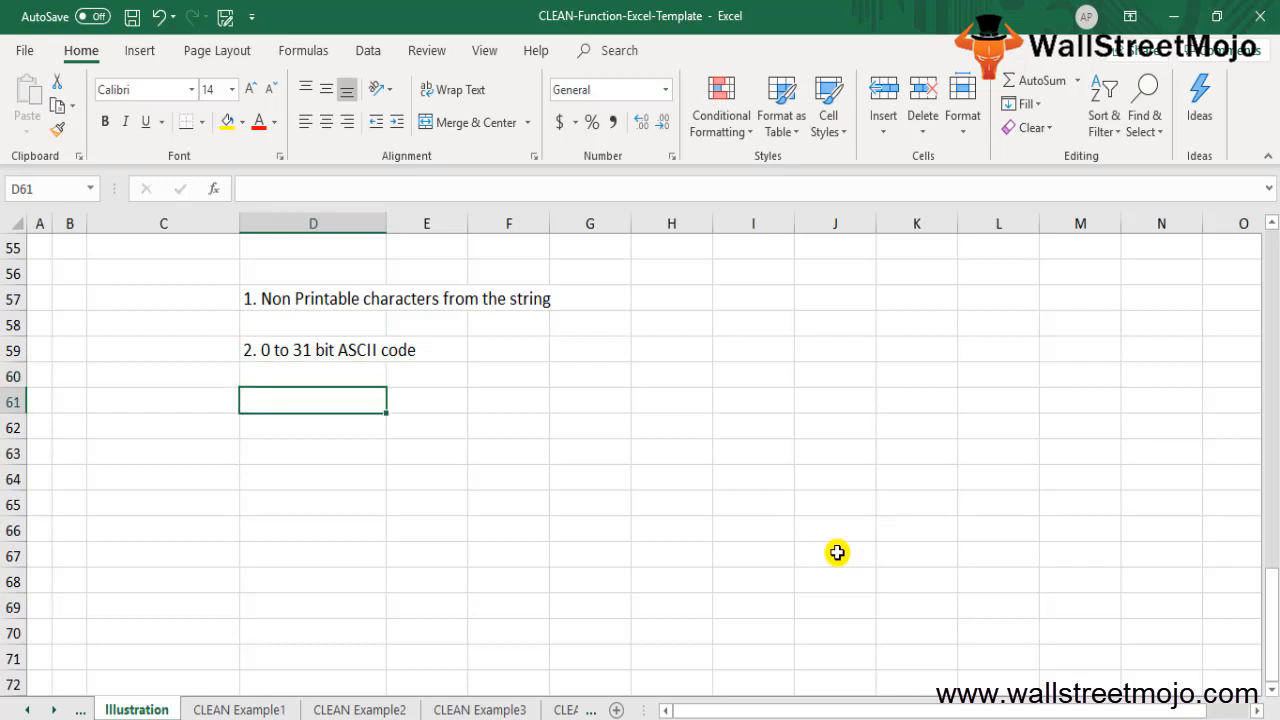
pyautogui.write('3.')
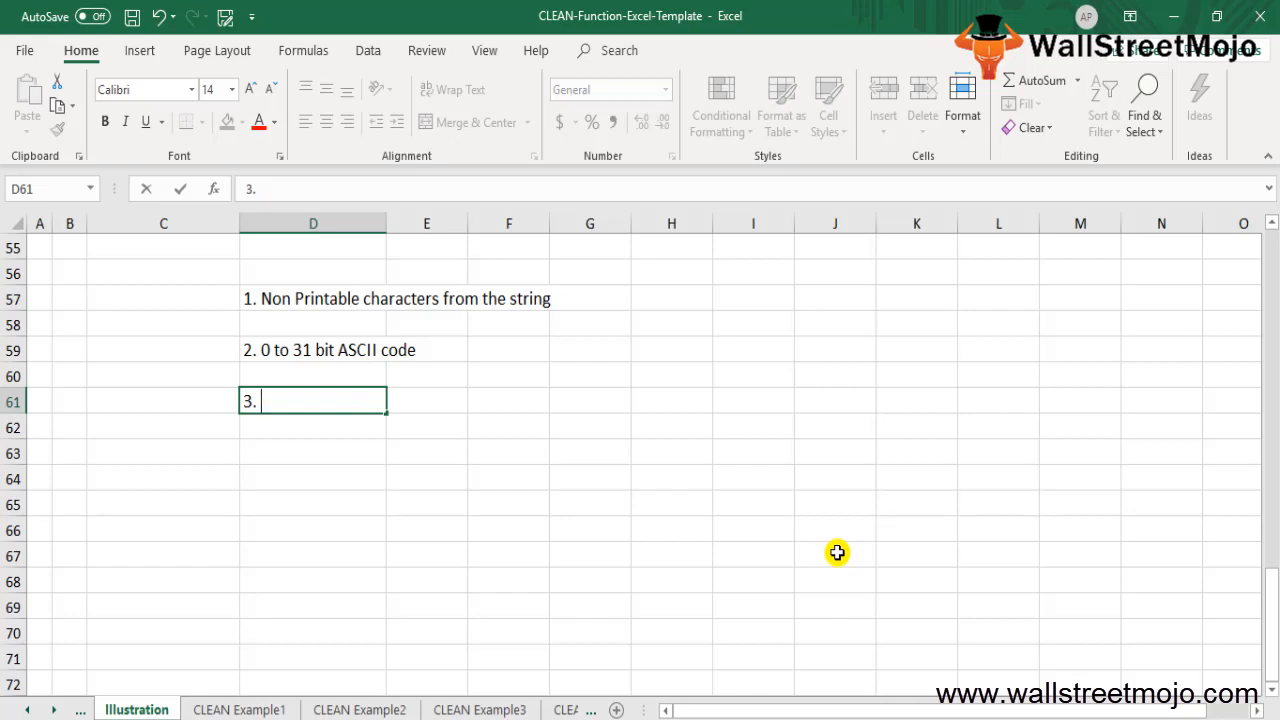
pyautogui.press('Return')
# Step: Enter the note "4. Non printable characters" in cell D63 and move down to cell D66
pyautogui.press('Return')
pyautogui.write('4. No')
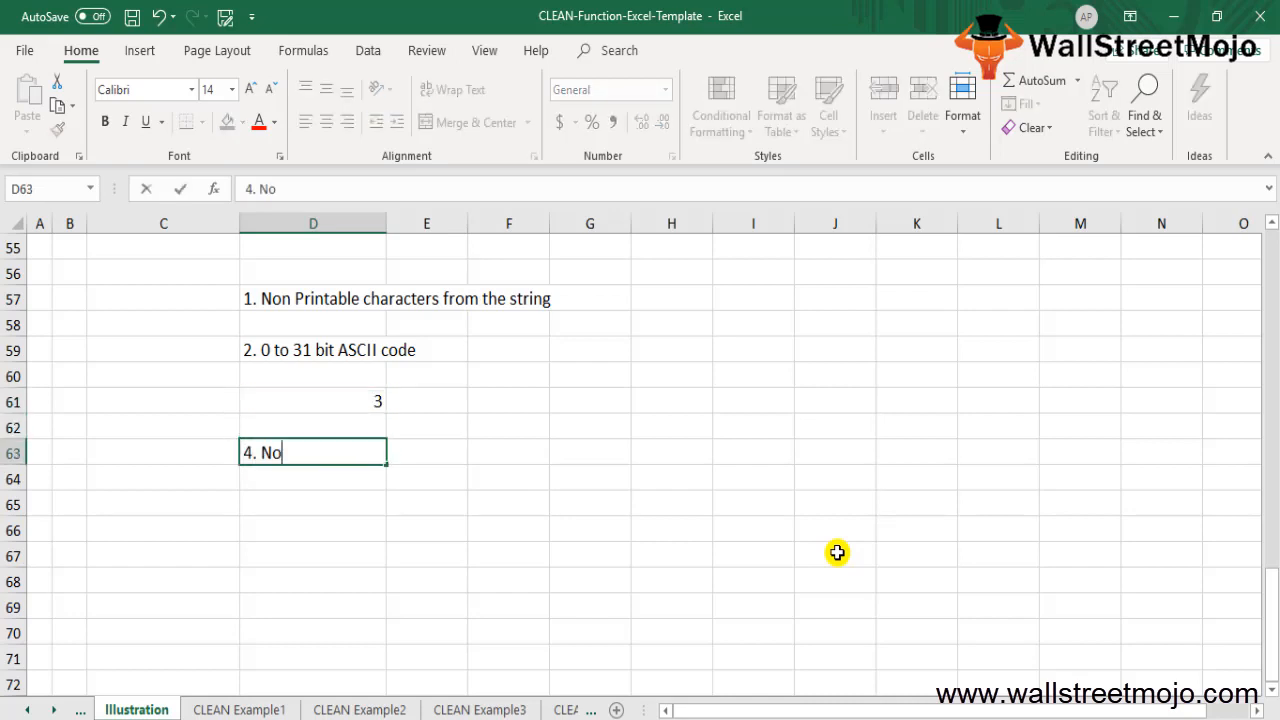
pyautogui.write('n printable')
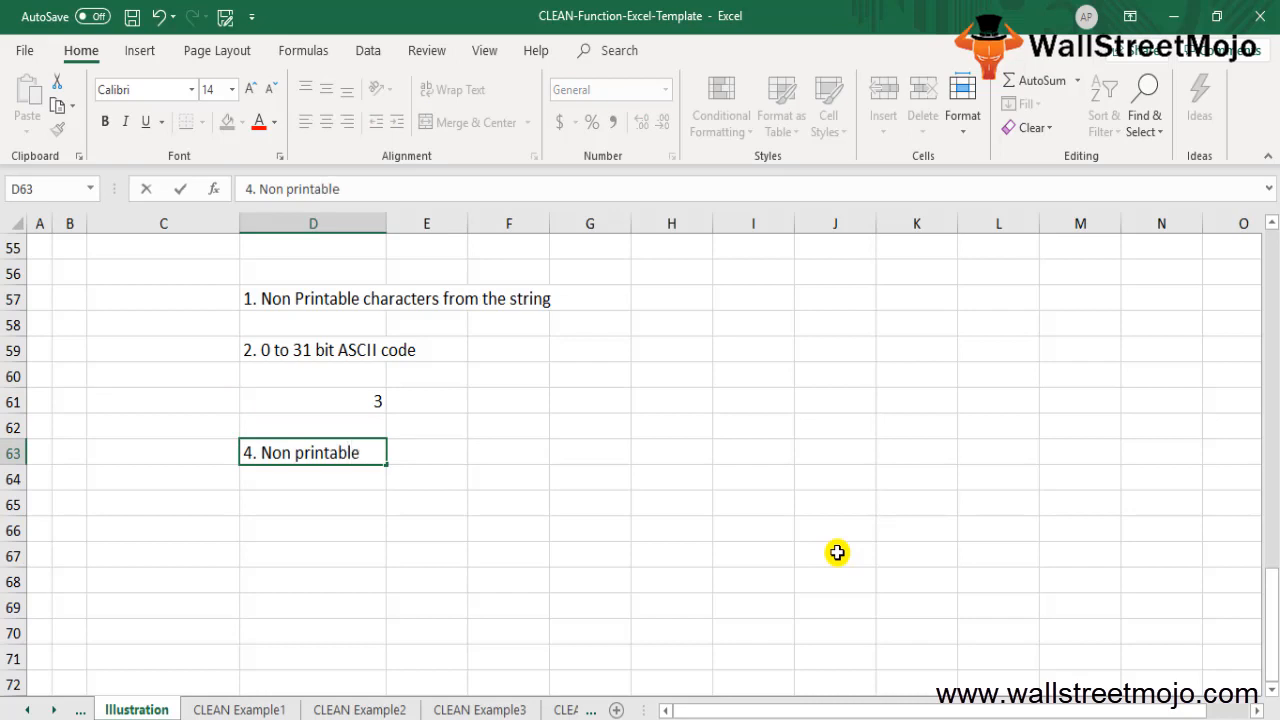
pyautogui.write(' charact')
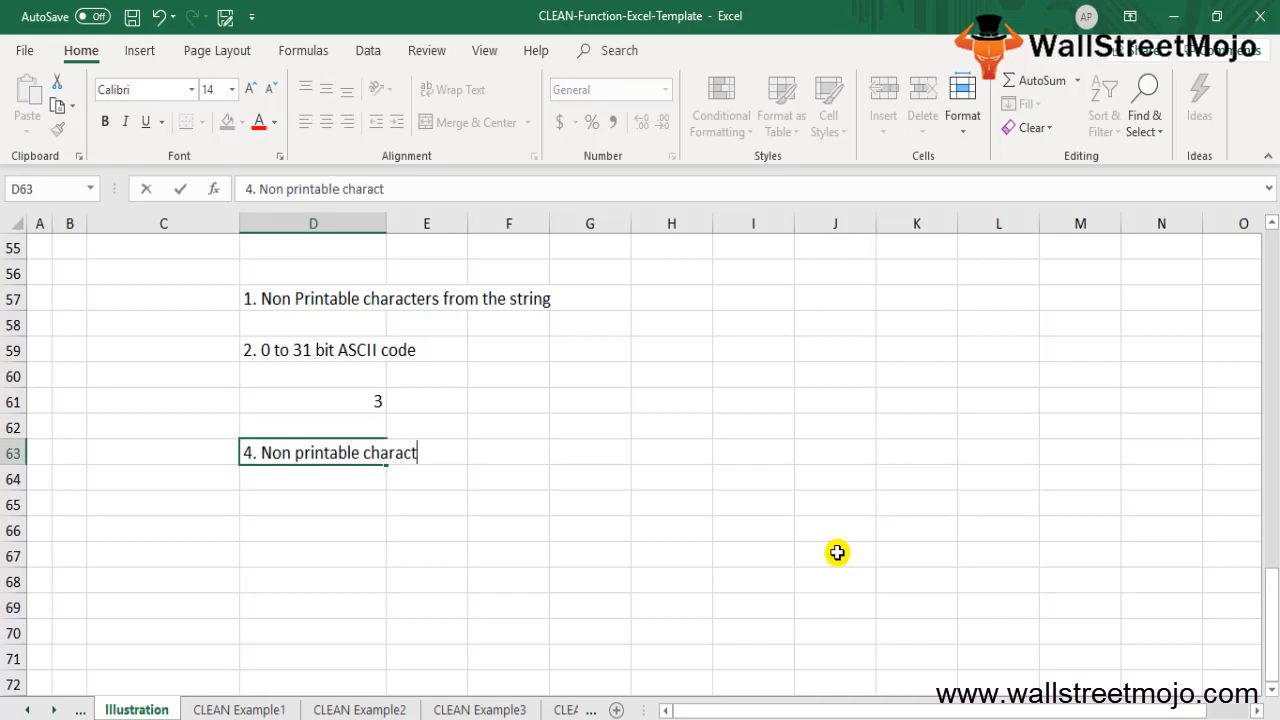
pyautogui.write('ers')
pyautogui.press('Return')
pyautogui.press('Return')
pyautogui.press('Return')
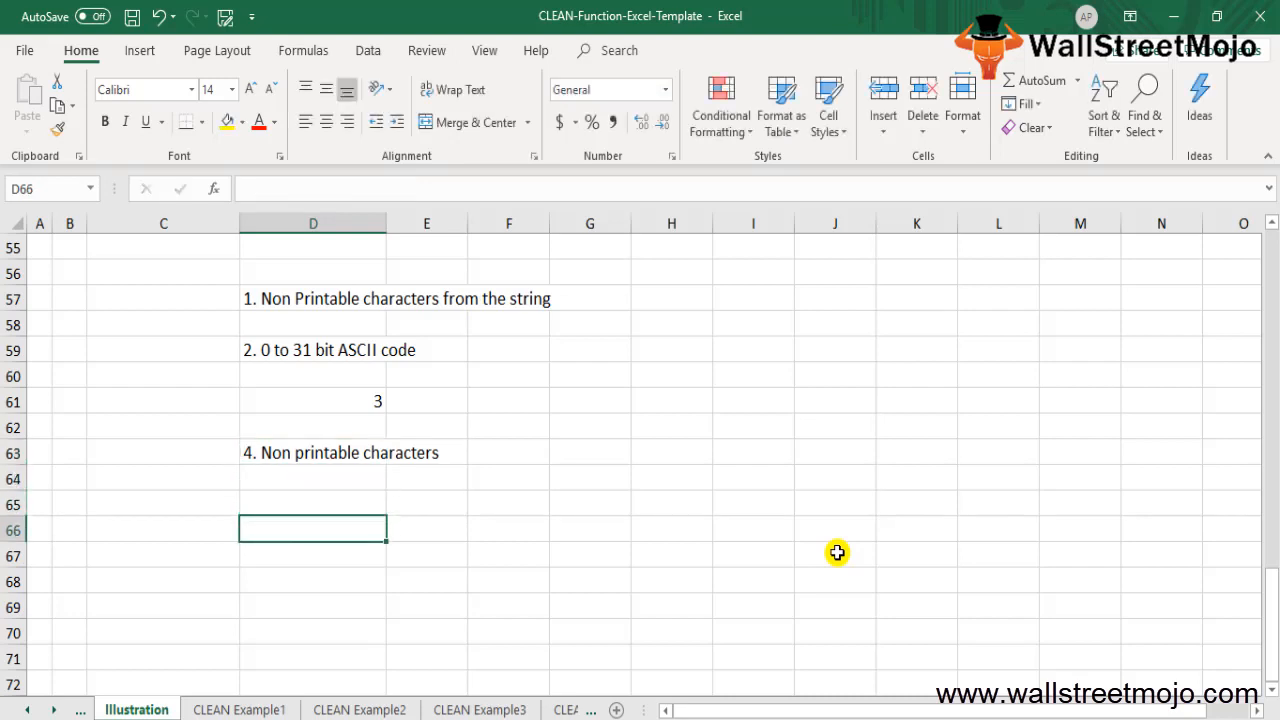